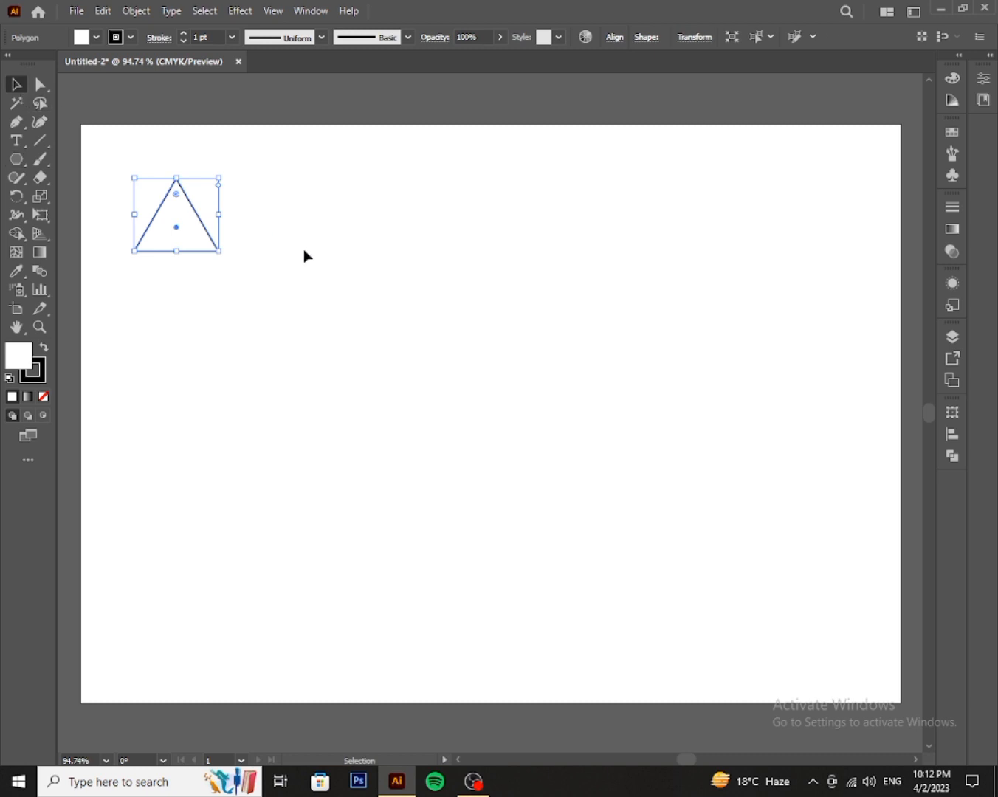
Rotate the triangle to point right and give it a black fill with no stroke.
left_click_drag(224, 172, 300, 334)
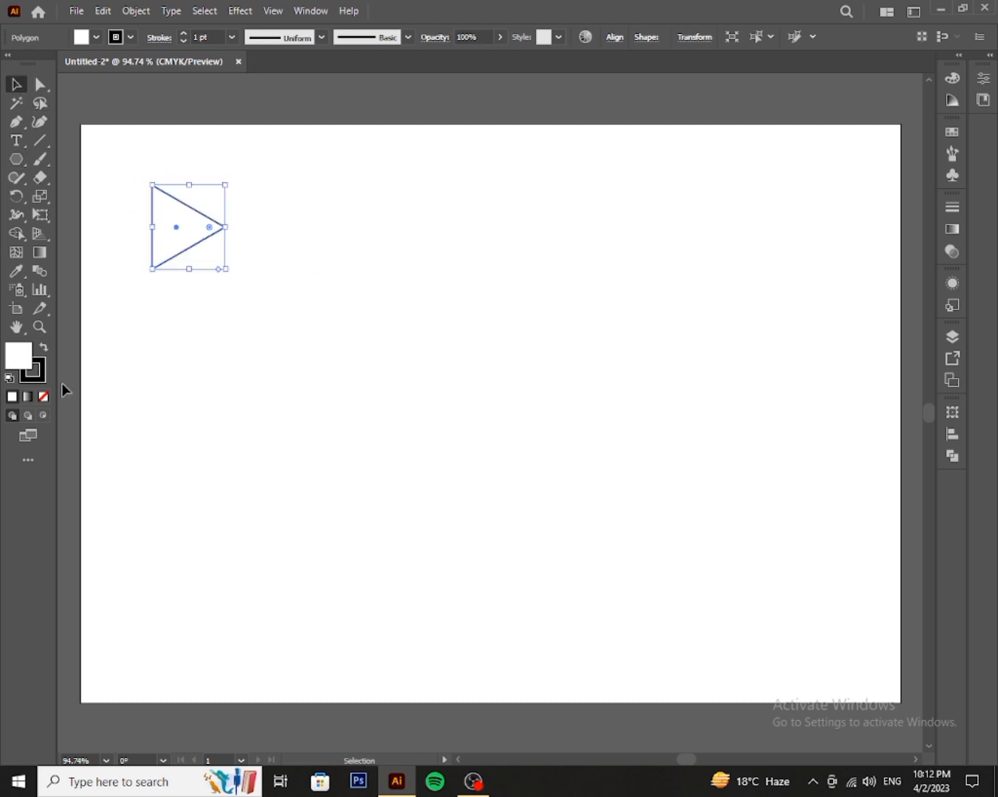
left_click(44, 347)
left_click(38, 376)
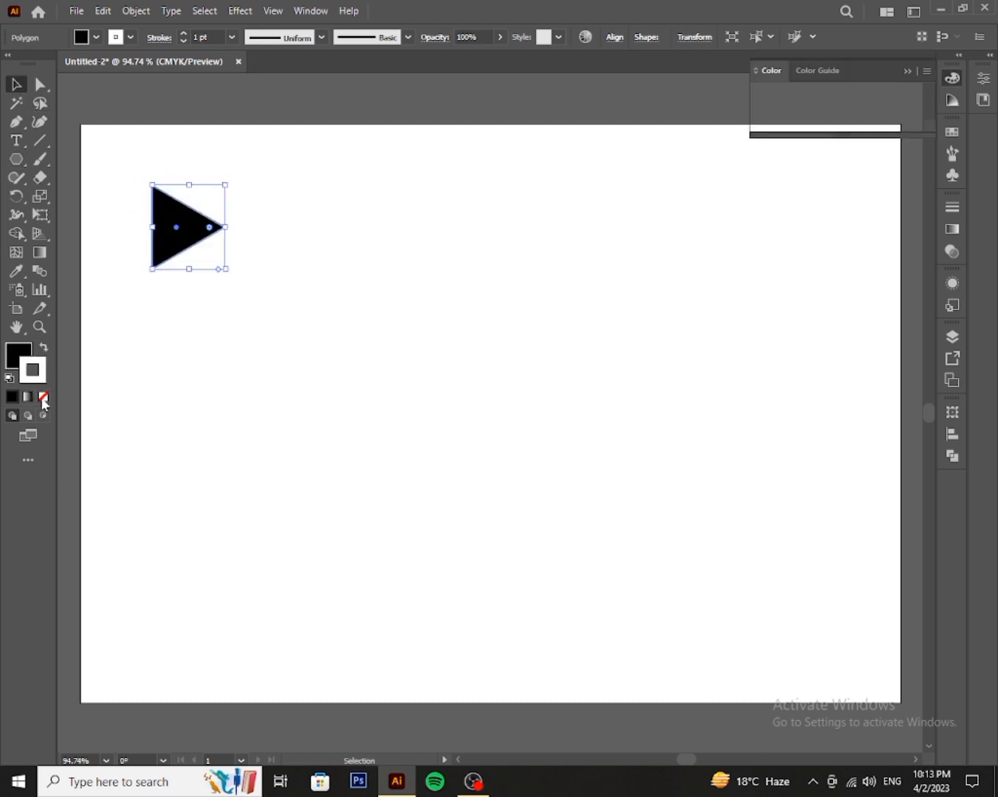
left_click(43, 396)
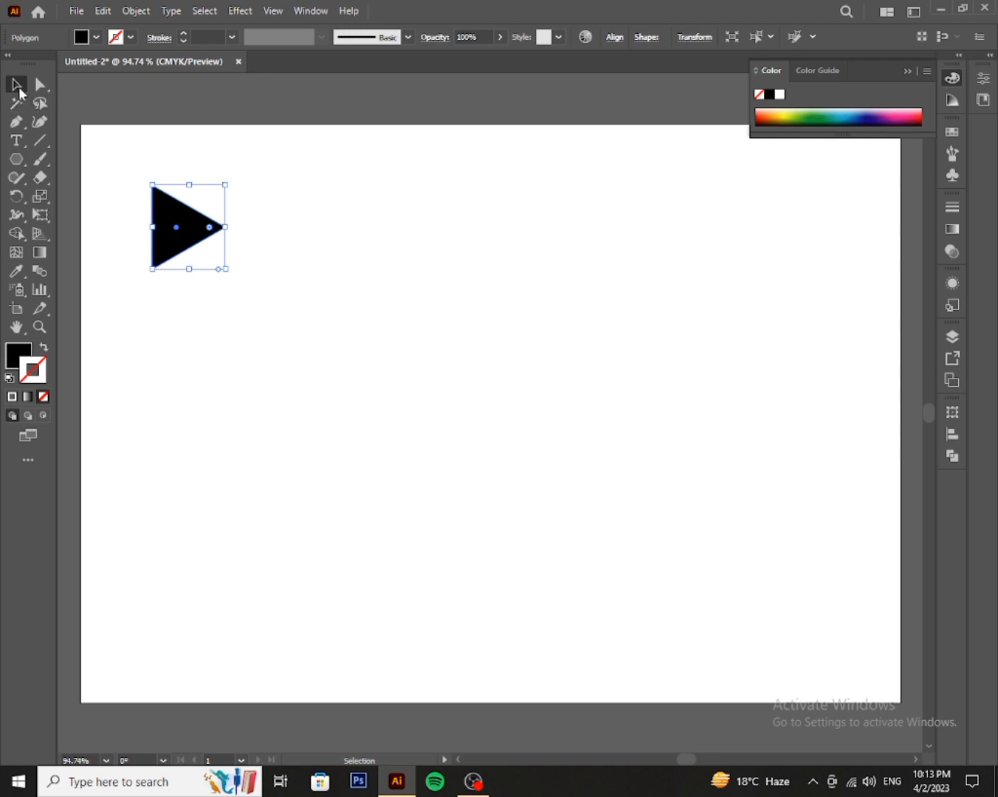
Move the triangle down and right, then reshape its corners to form a nearly horizontal top edge and a long diagonal lower edge.
left_click_drag(181, 234, 274, 372)
left_click(37, 84)
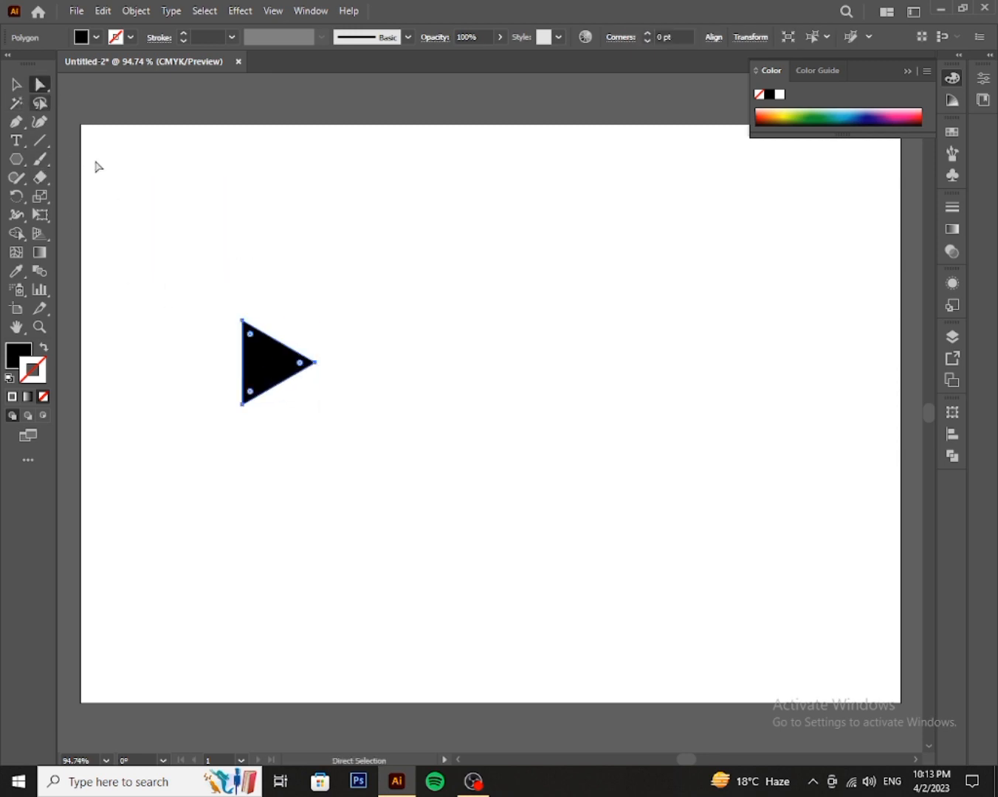
left_click_drag(245, 321, 255, 316)
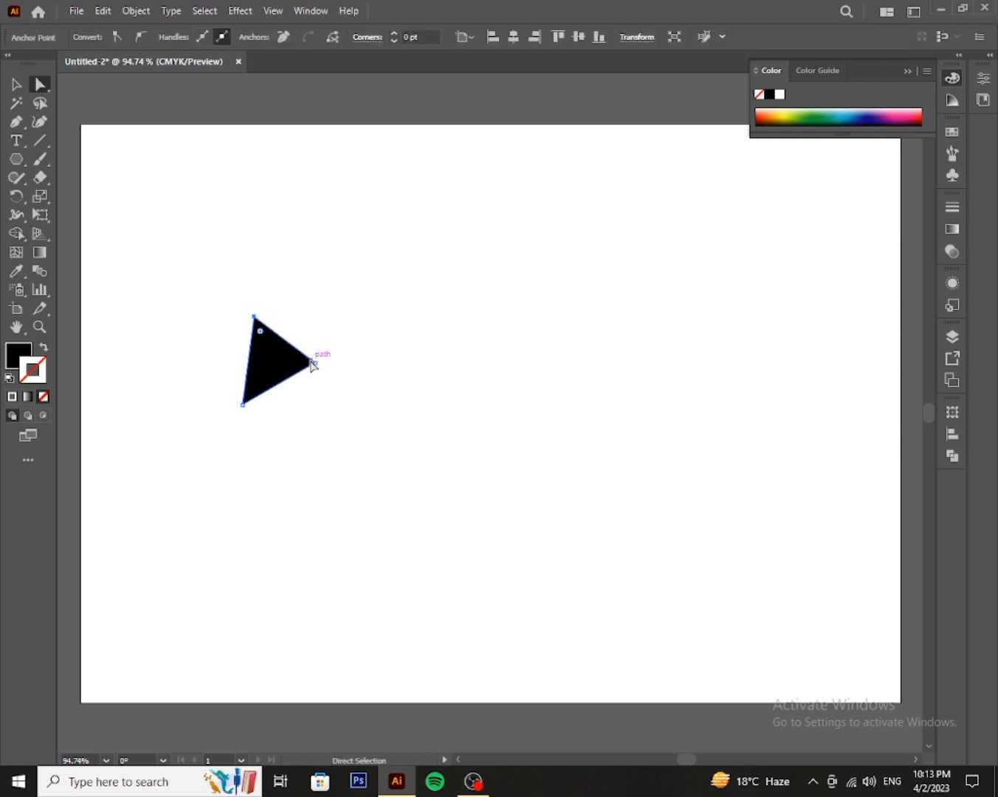
left_click_drag(313, 364, 364, 317)
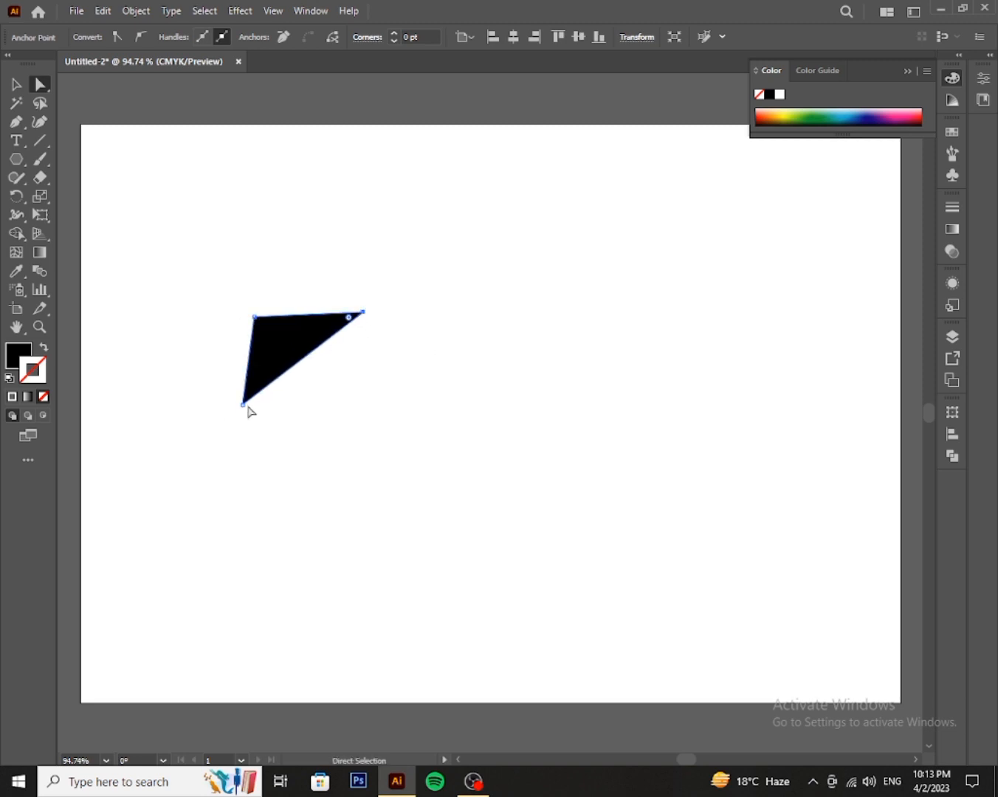
left_click_drag(243, 407, 242, 401)
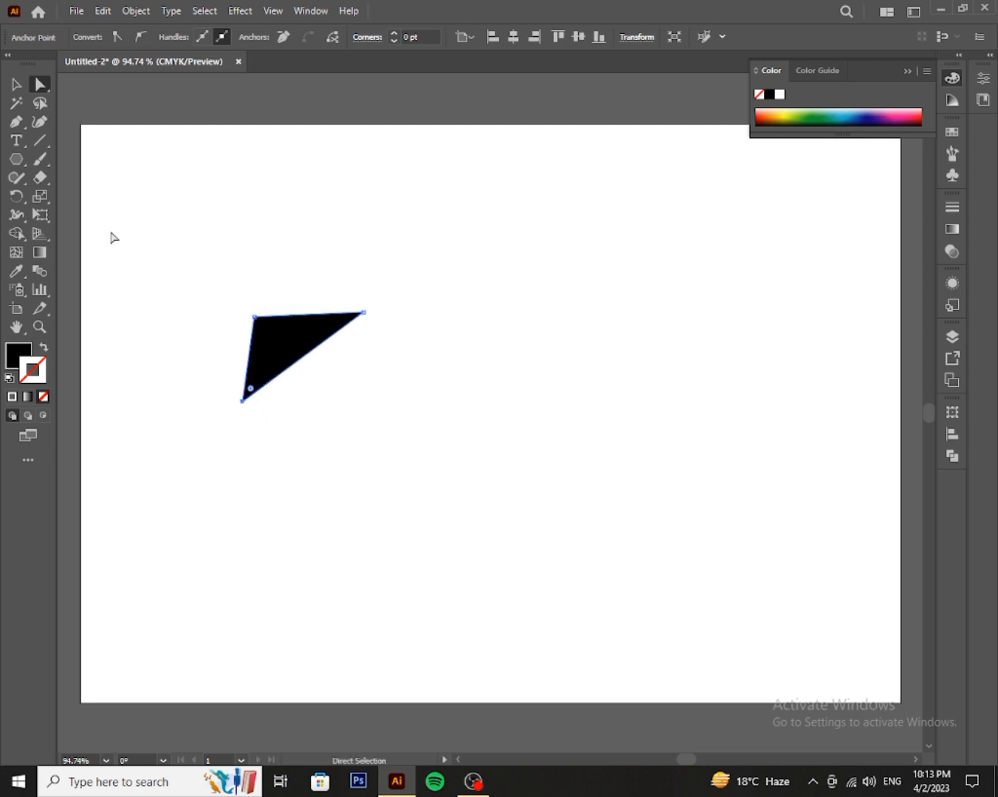
left_click(17, 85)
left_click(263, 186)
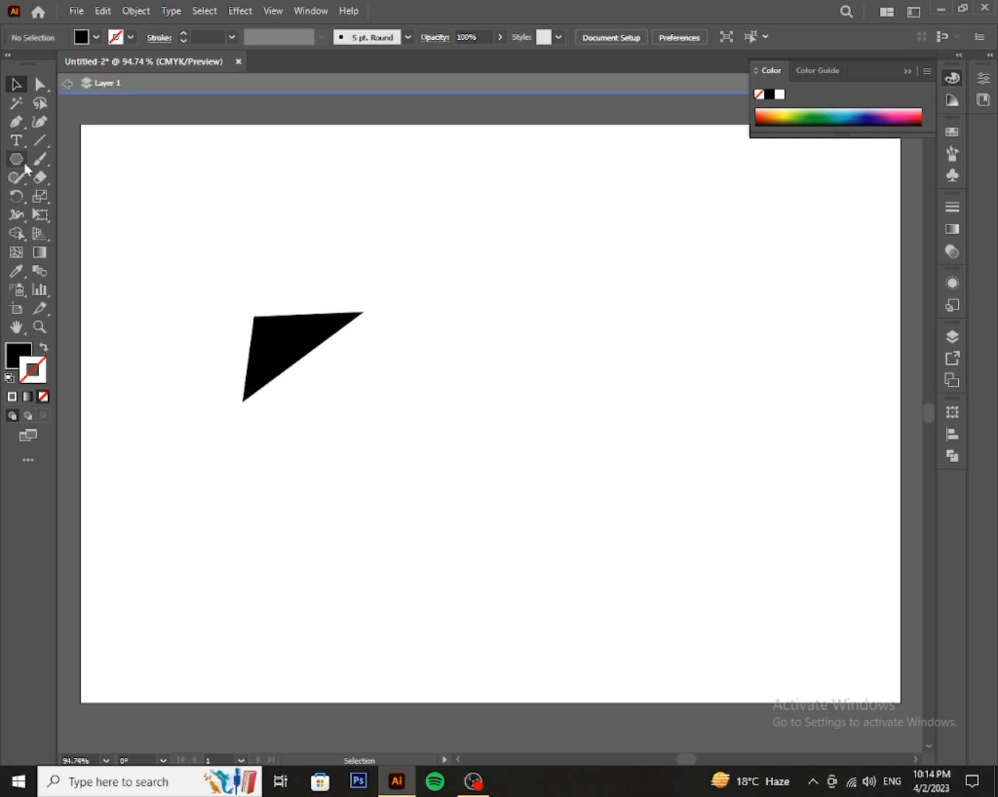
Draw a long, thin black rectangle on the empty area above and to the right of the triangle.
left_click(23, 164)
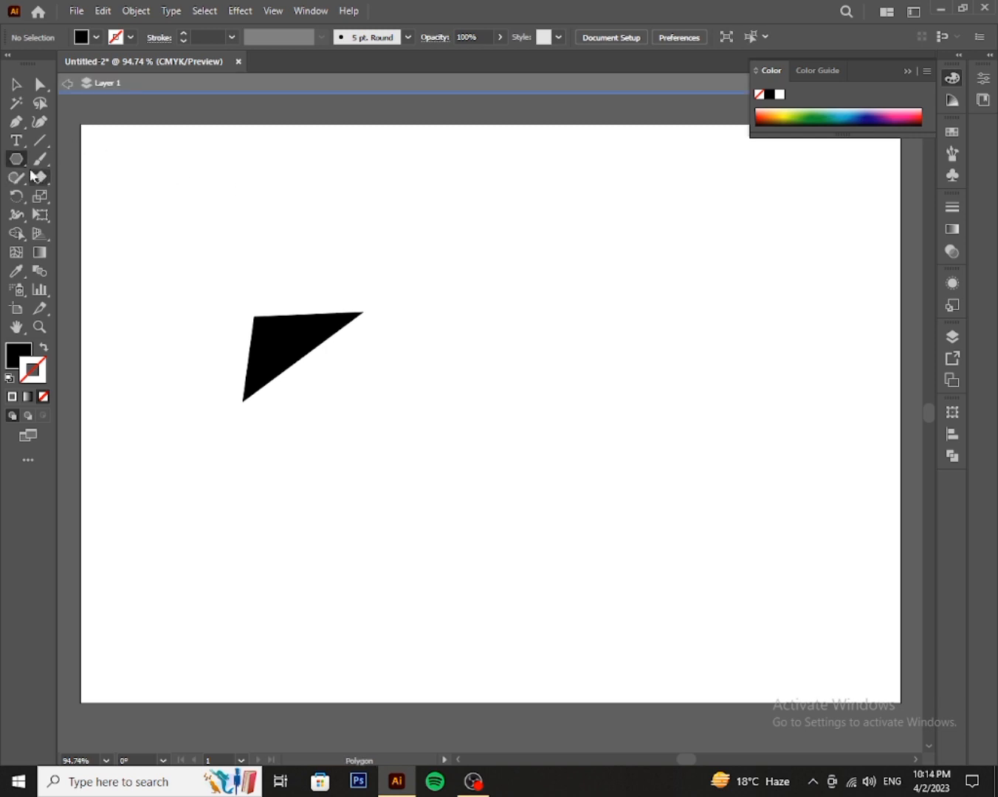
left_click_drag(21, 168, 82, 158)
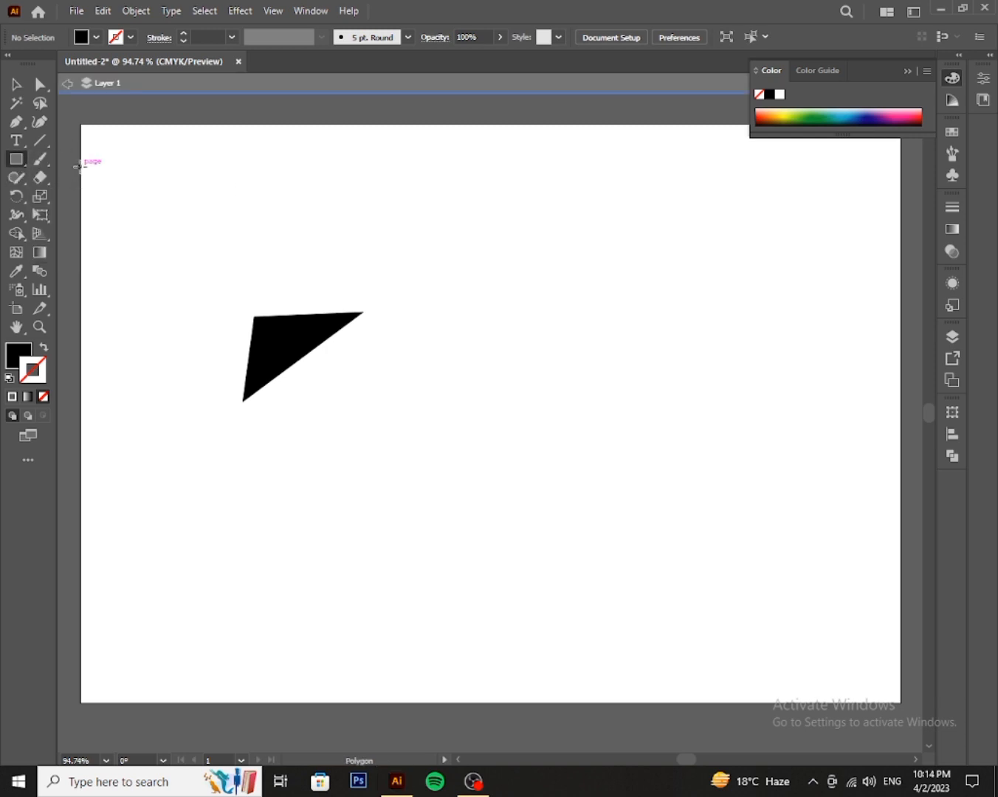
mouse_move(447, 229)
left_mouse_down()
mouse_move(462, 226)
mouse_move(537, 266)
mouse_move(625, 258)
left_mouse_up()
Position the rectangle just below the triangle, rotated parallel to its diagonal edge with a narrow gap between them.
left_click(16, 84)
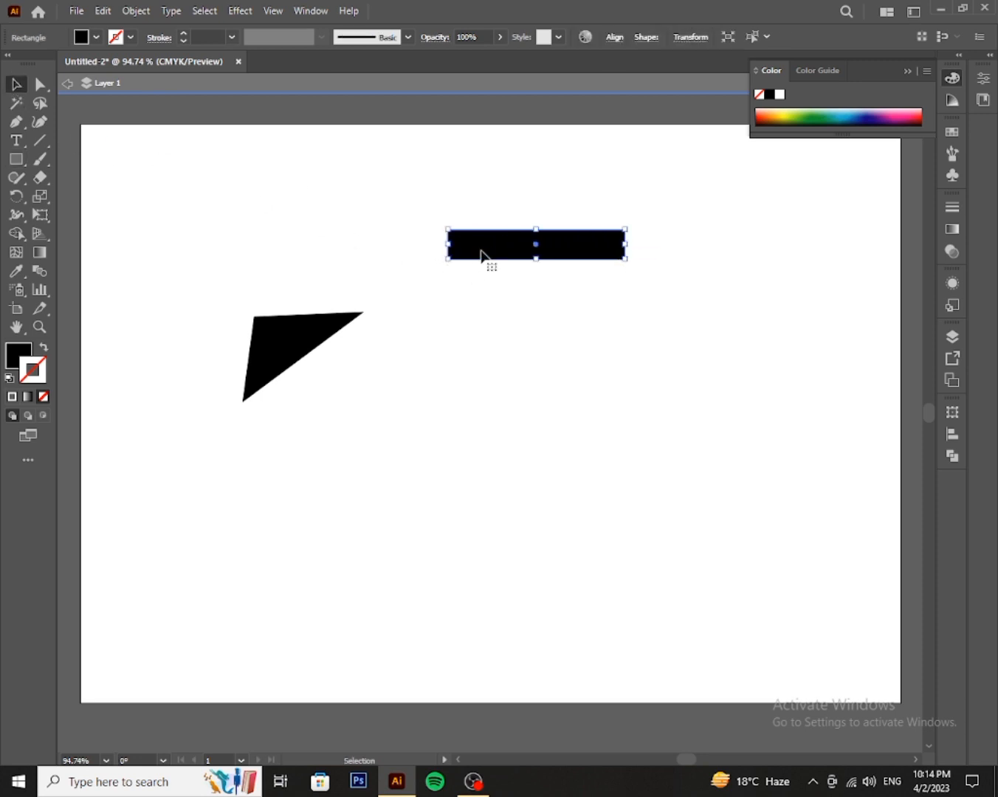
left_click_drag(480, 255, 275, 424)
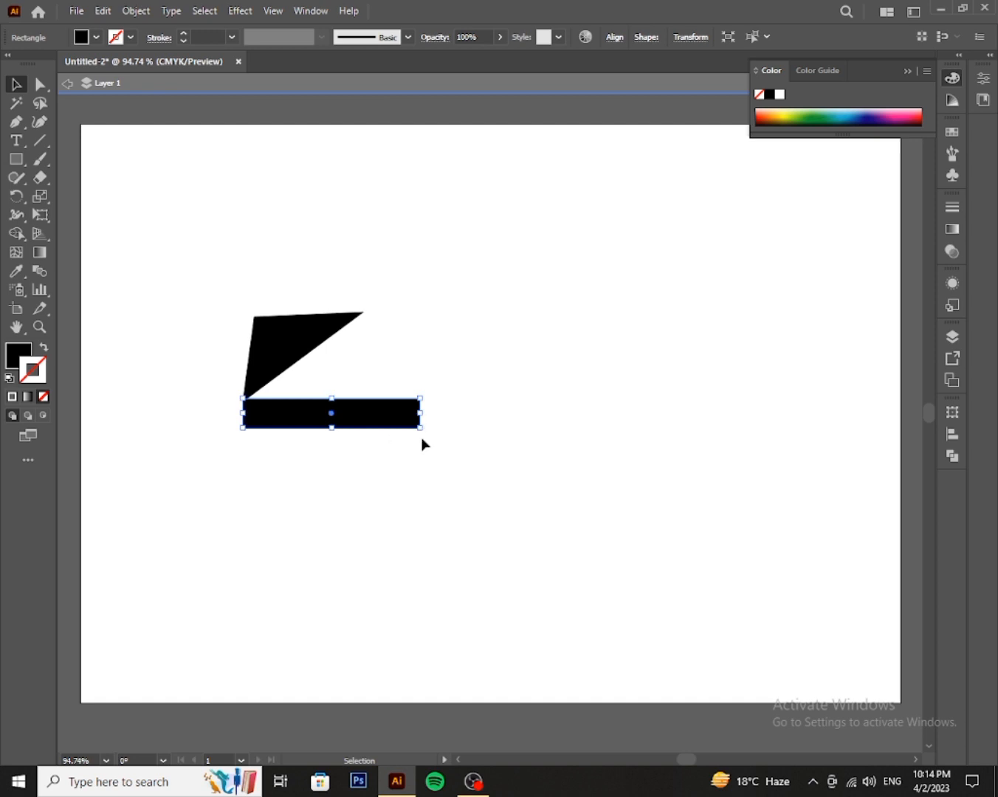
left_click_drag(422, 426, 454, 352)
left_click_drag(300, 441, 314, 382)
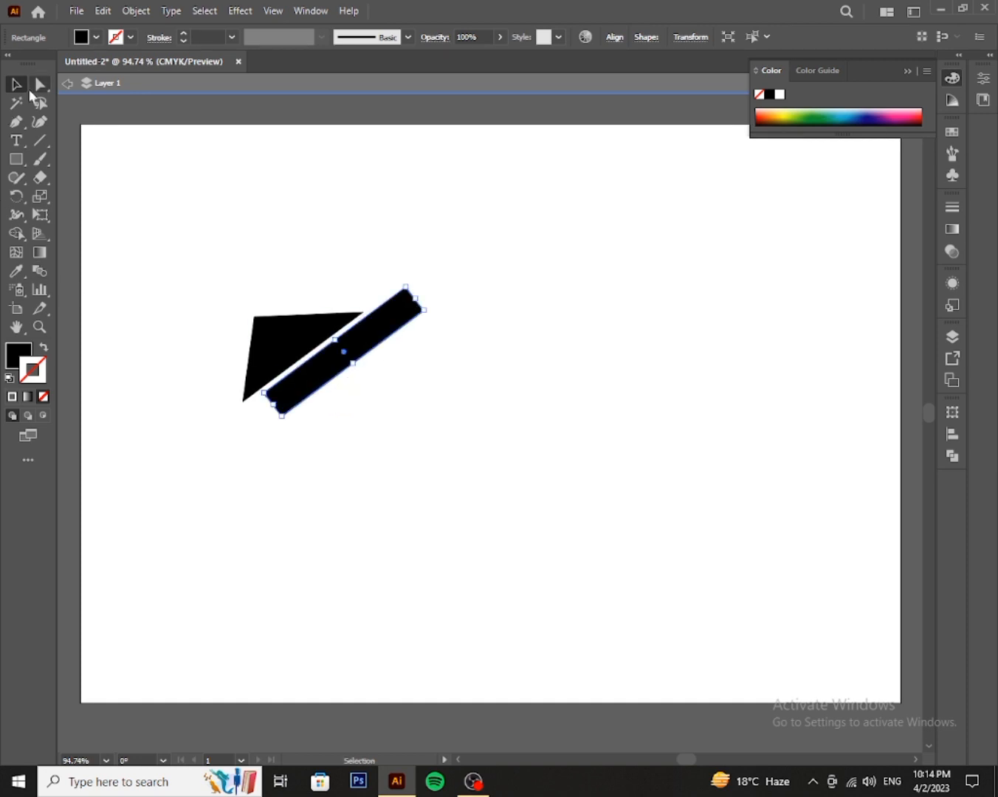
Shift the two lower corner points of the diagonal bar so both ends are cut nearly vertically, forming a parallelogram.
left_click(34, 90)
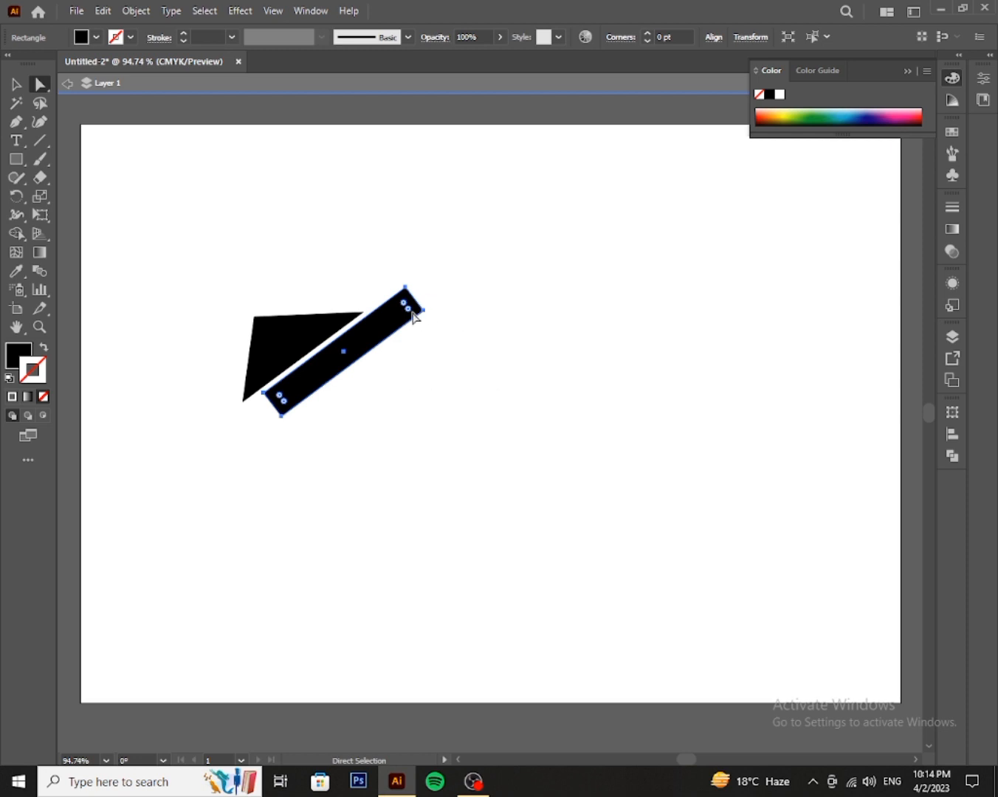
left_click_drag(422, 313, 406, 289)
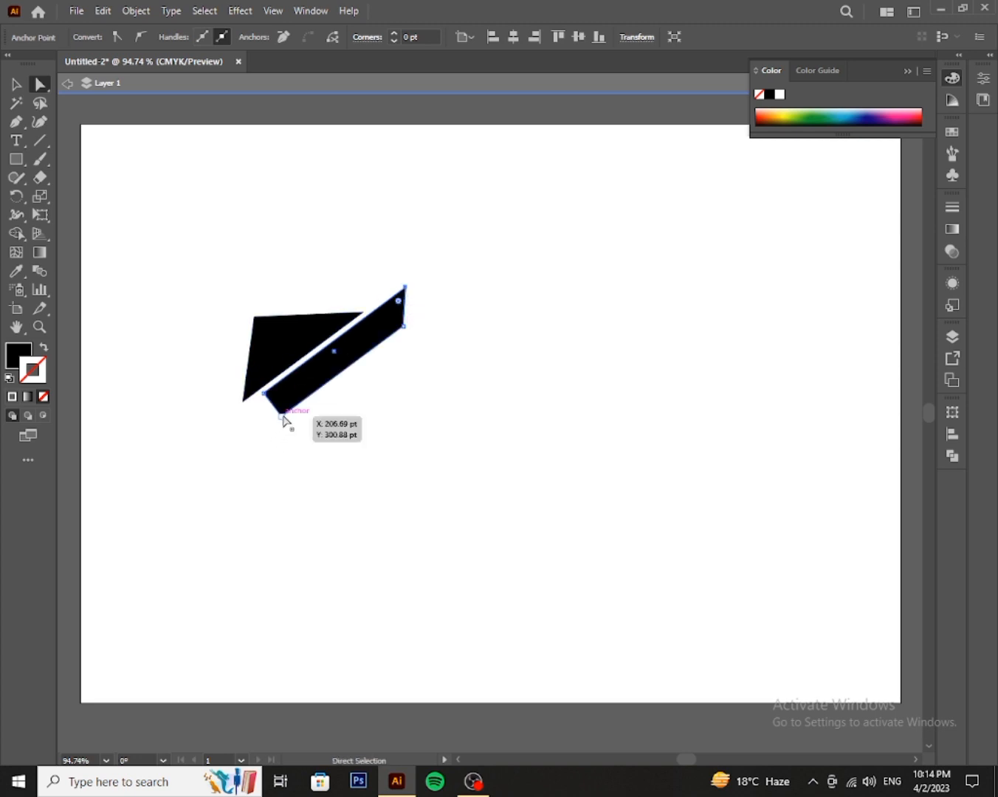
left_click_drag(284, 418, 261, 437)
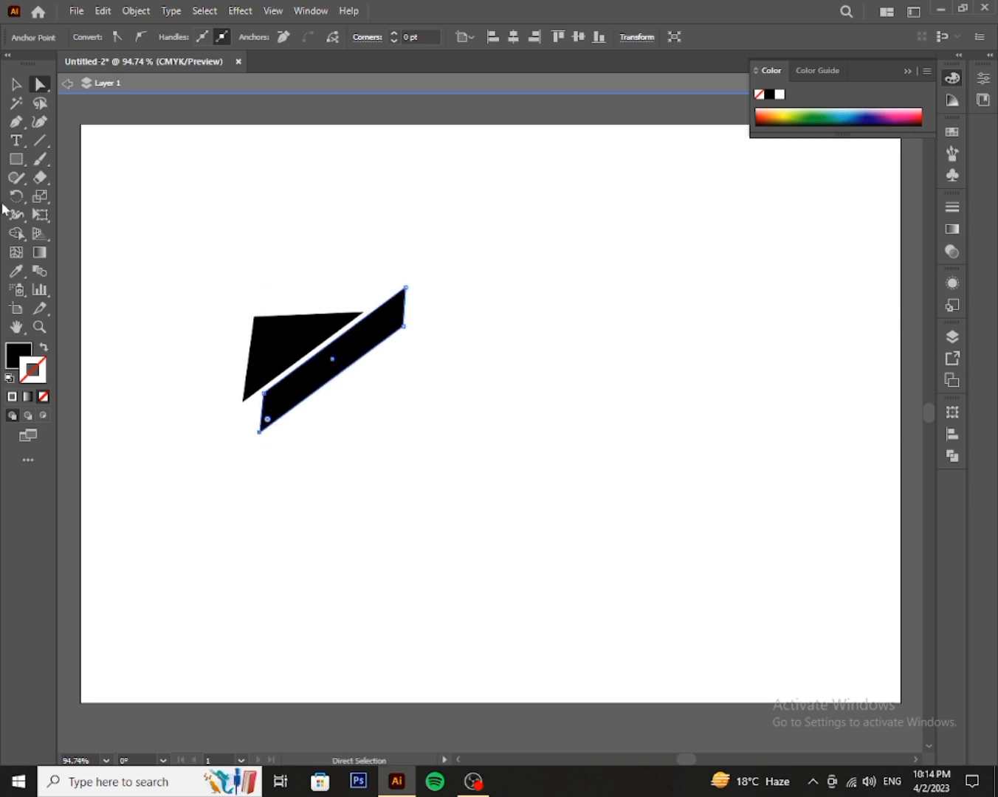
Duplicate the slanted bar down and to the left, leaving a narrow parallel gap between the two bars.
left_click(16, 83)
left_click(422, 330)
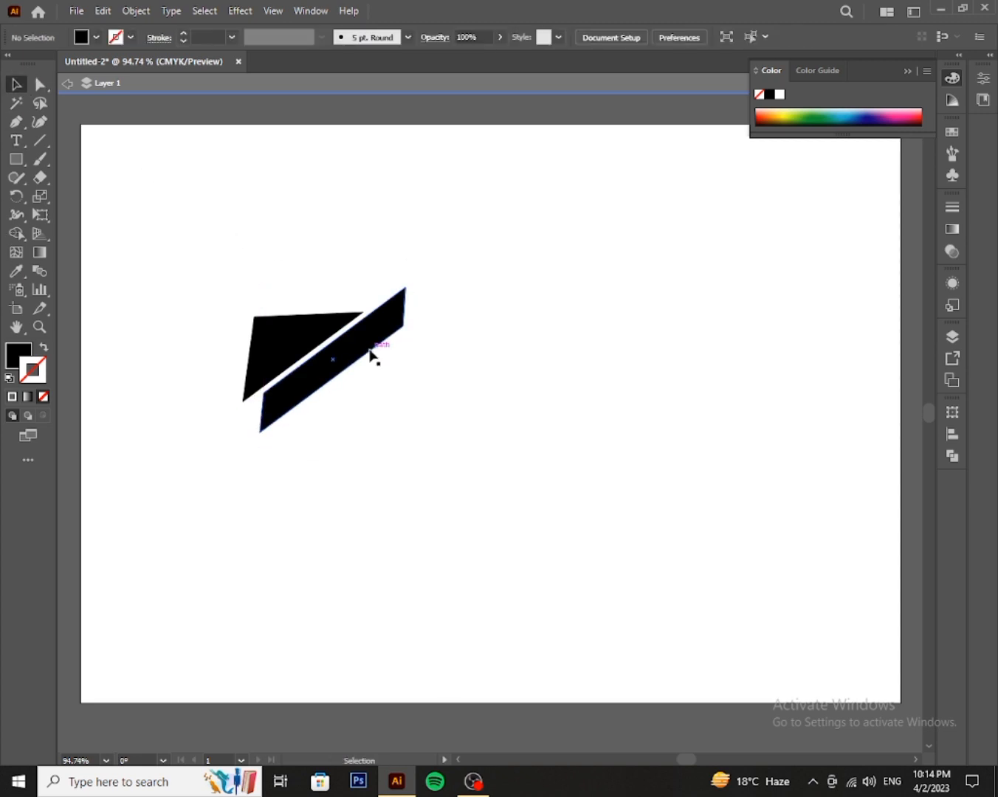
left_click_drag(351, 357, 297, 437)
left_click(530, 422)
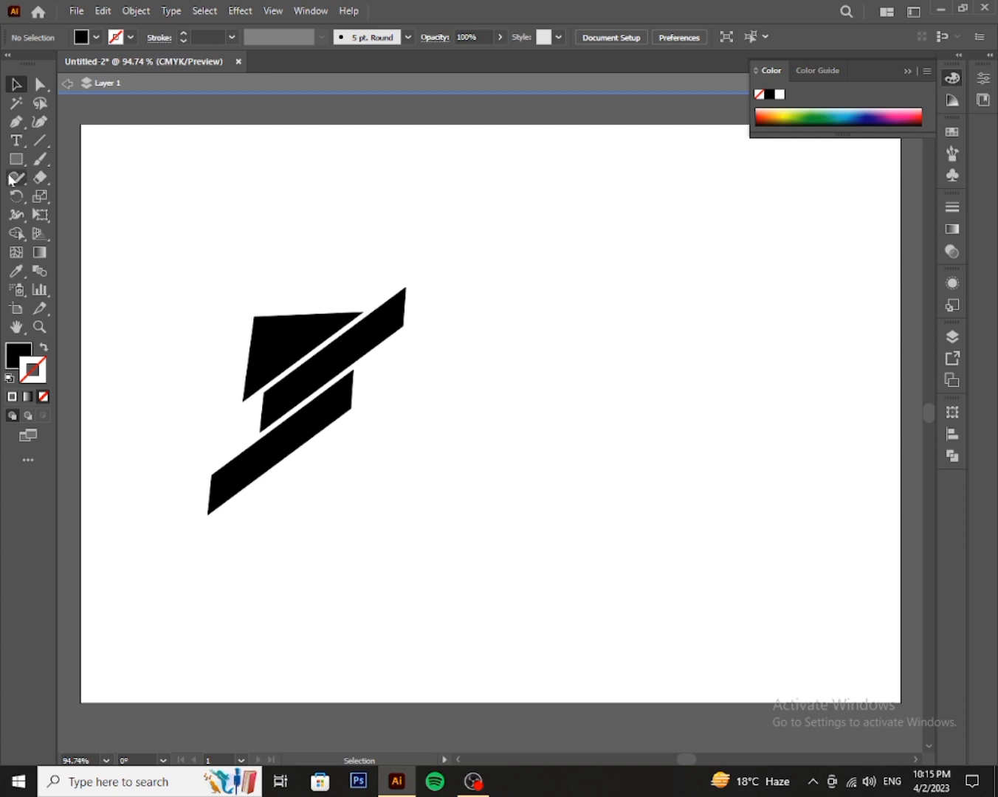
Create a three-sided polygon with a 50 pt radius on the empty area and rotate it to point left.
left_click_drag(16, 158, 104, 216)
left_click(541, 450)
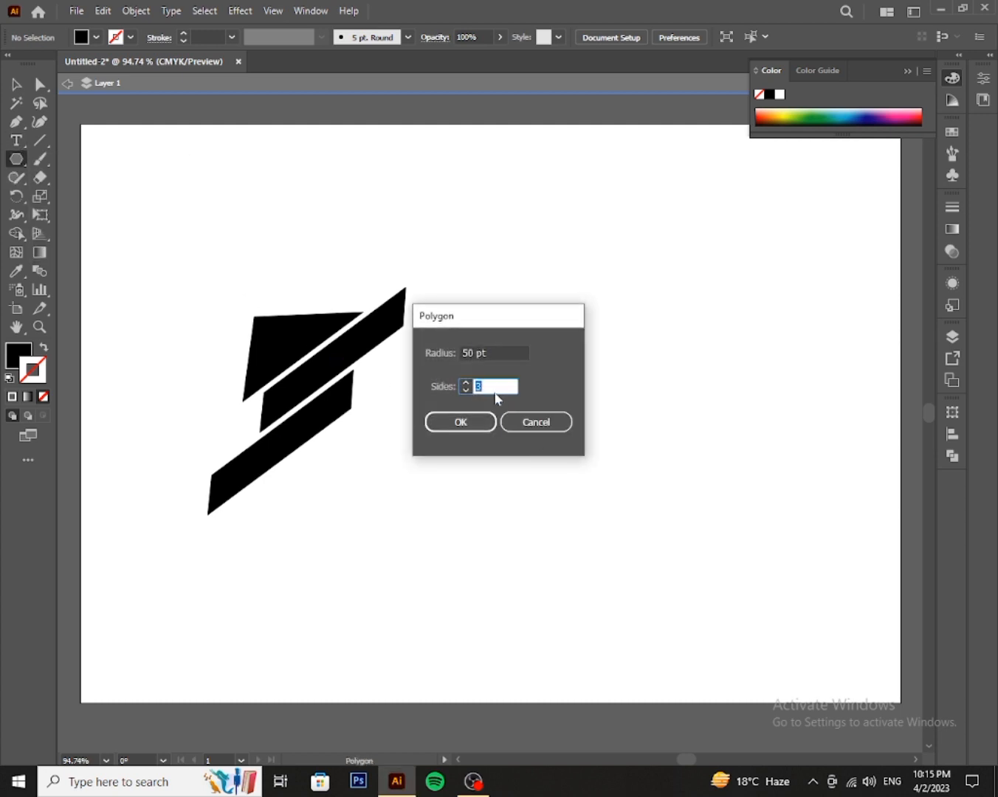
left_click(464, 422)
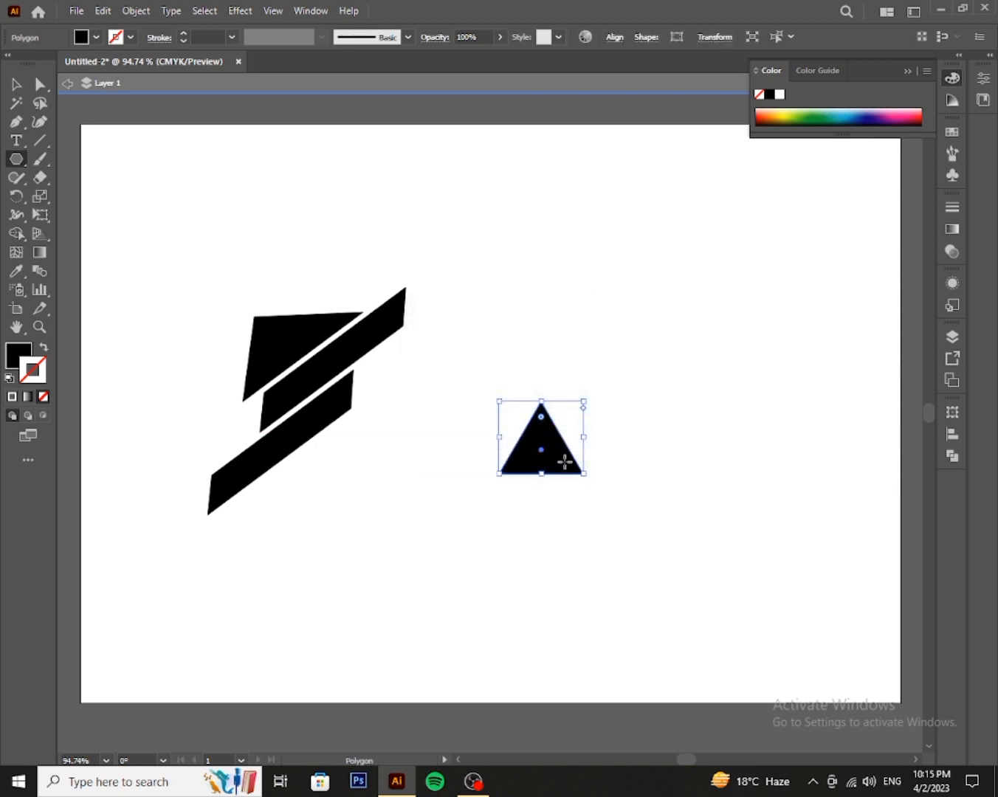
left_click_drag(589, 481, 632, 276)
Move the new triangle beneath the lower bar and reshape its corners to follow the bar's diagonal, with a nearly horizontal bottom edge.
left_click(15, 85)
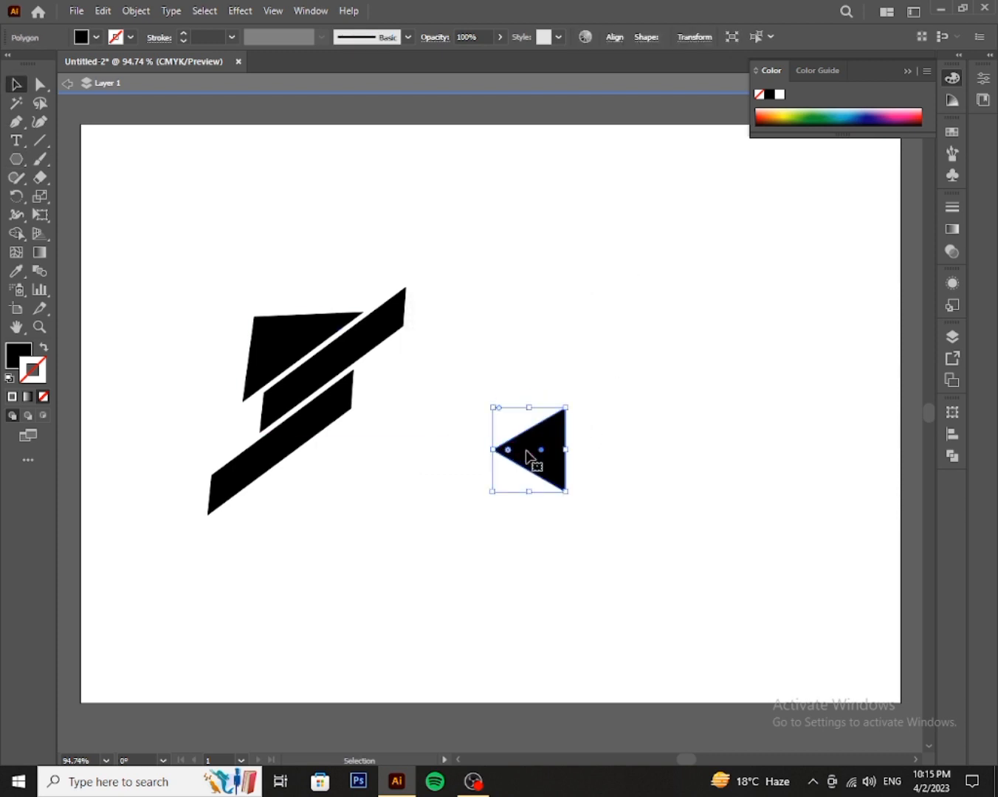
left_click_drag(543, 461, 367, 467)
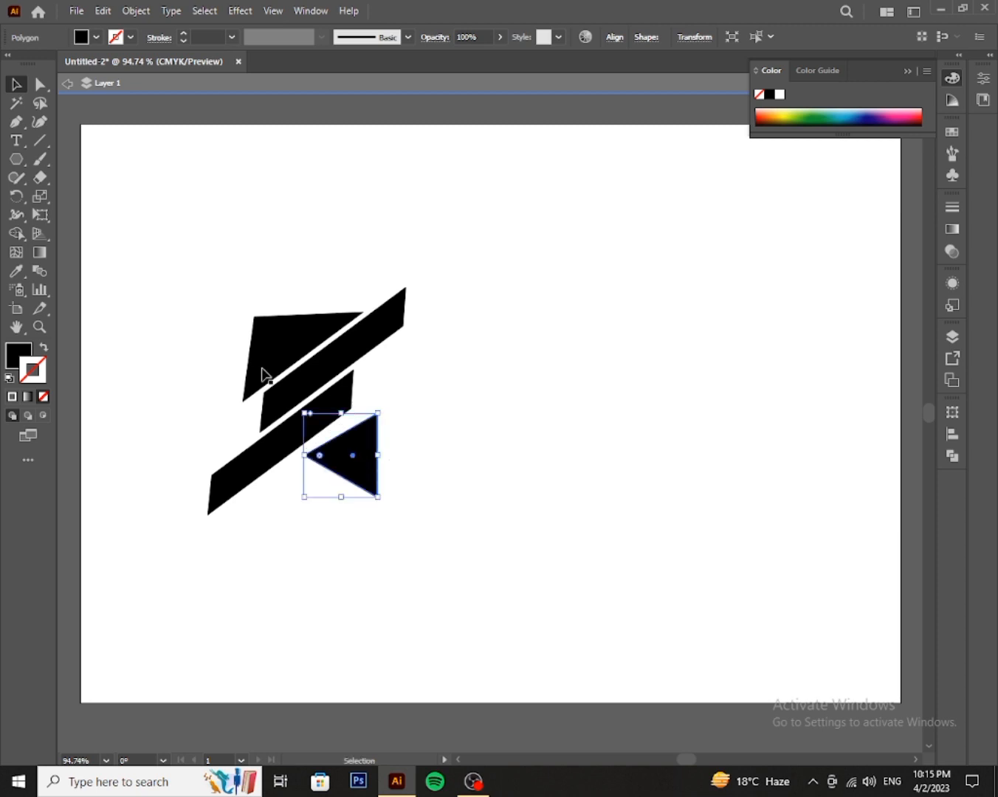
left_click(41, 84)
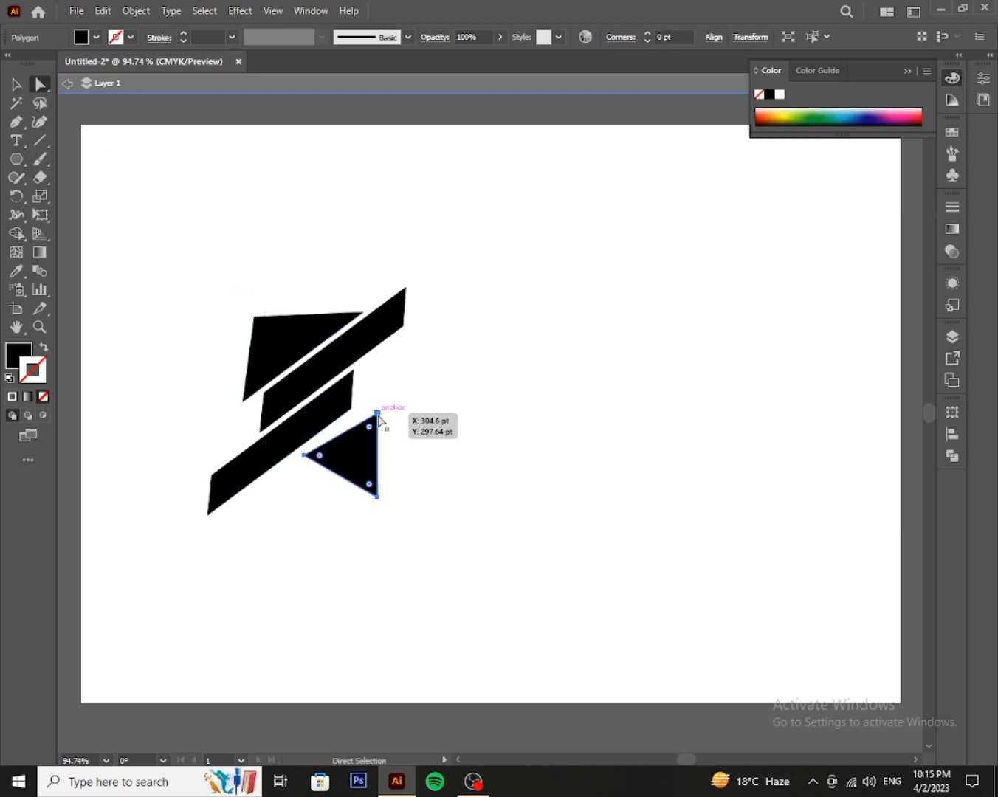
left_click_drag(378, 413, 369, 403)
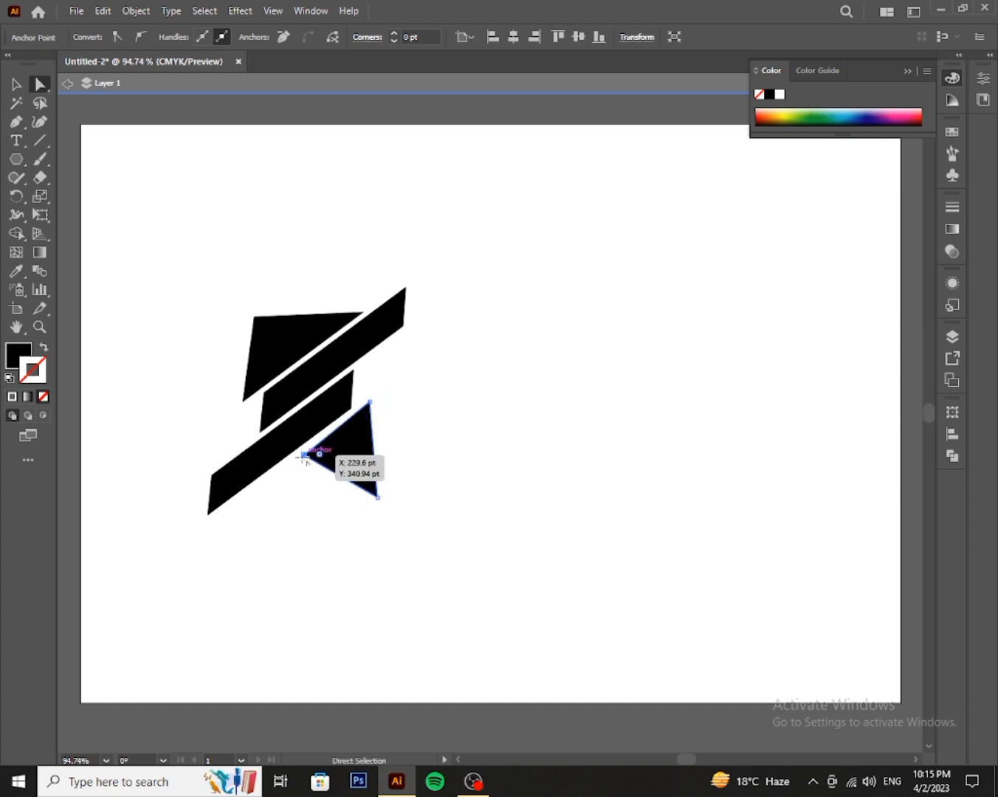
left_click_drag(305, 456, 258, 485)
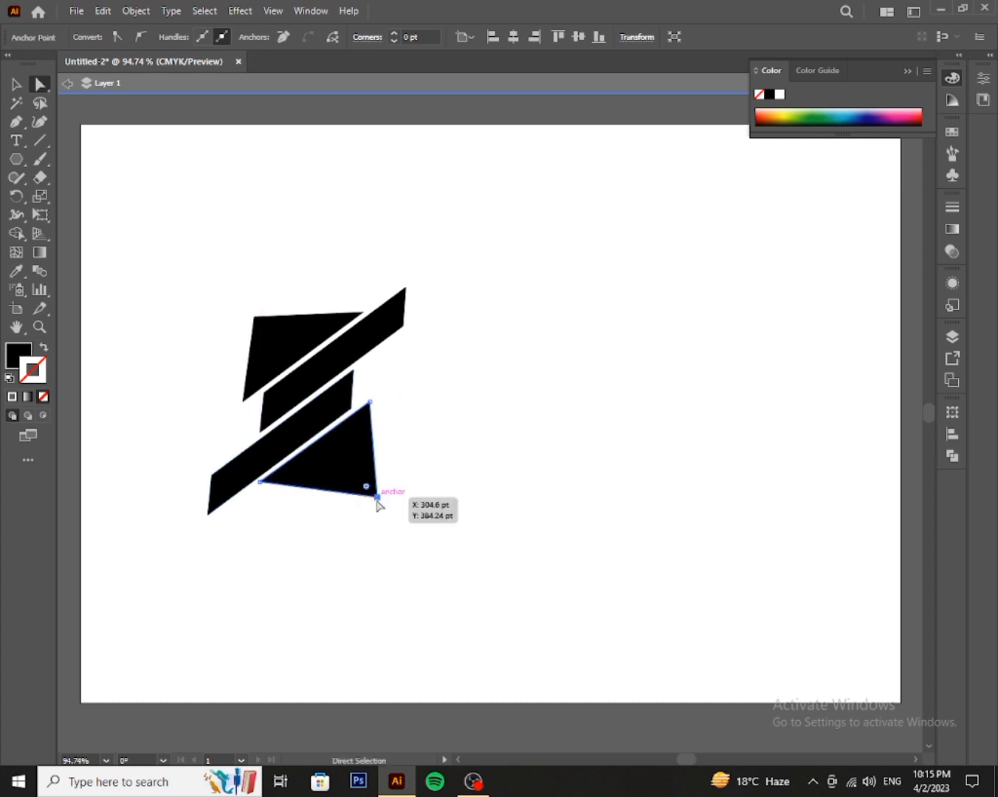
mouse_move(377, 498)
left_mouse_down()
mouse_move(385, 480)
mouse_move(394, 484)
left_mouse_up()
left_click_drag(257, 480, 269, 476)
mouse_move(388, 479)
left_mouse_down()
mouse_move(392, 474)
mouse_move(363, 476)
mouse_move(391, 473)
left_mouse_up()
left_click(16, 82)
left_click(449, 194)
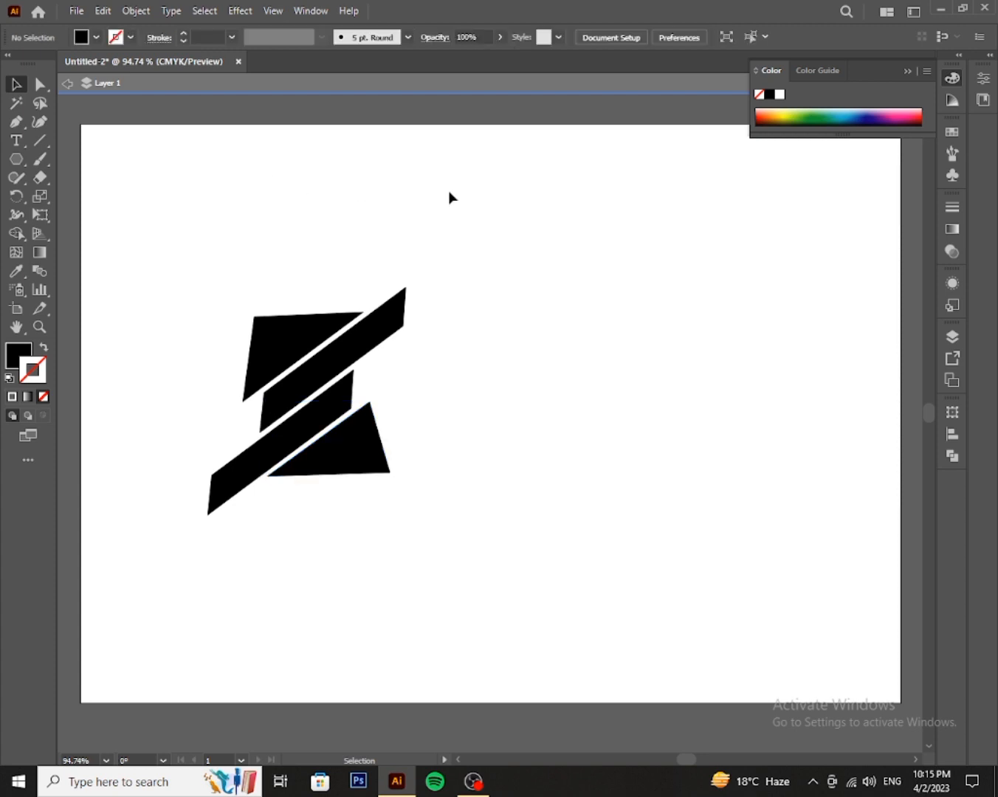
Draw a large black circle to the right of the slanted shapes and reduce it to its upper half using its pie angle.
left_click(17, 158)
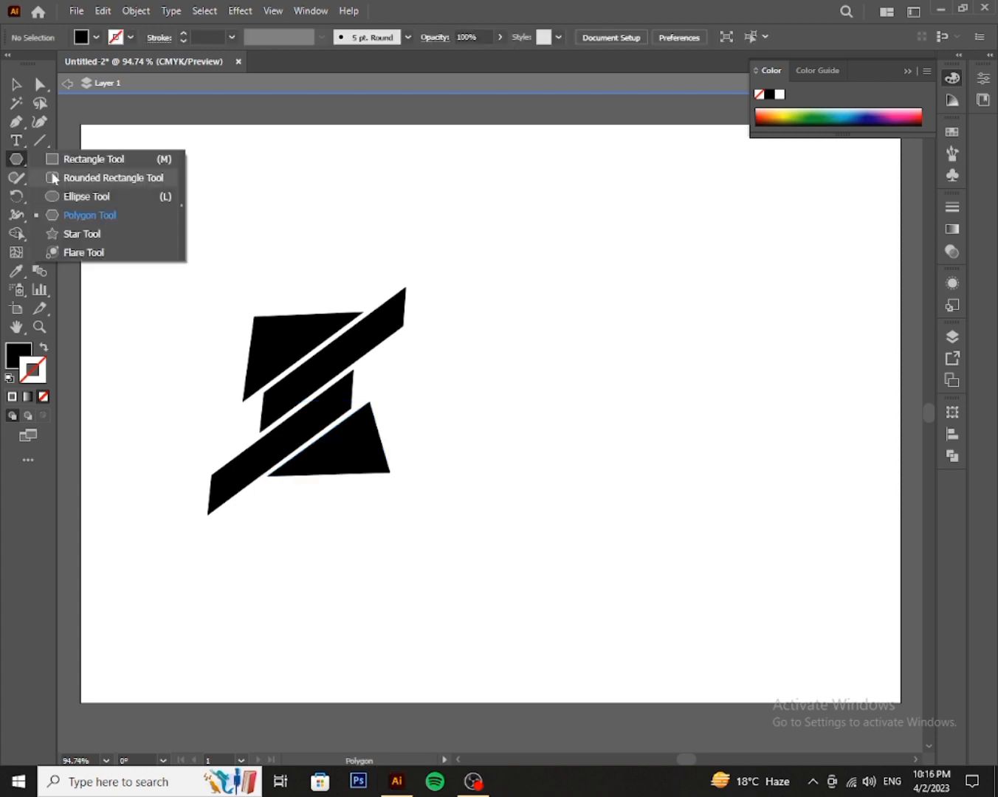
left_click(59, 199)
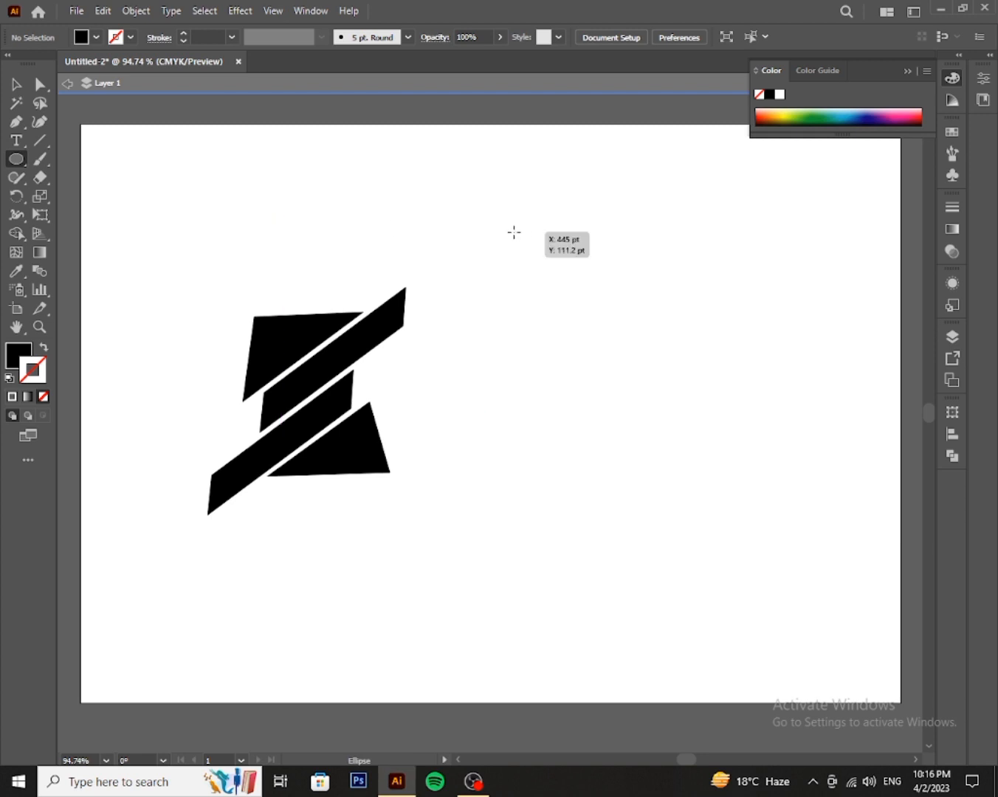
left_click_drag(514, 231, 736, 452)
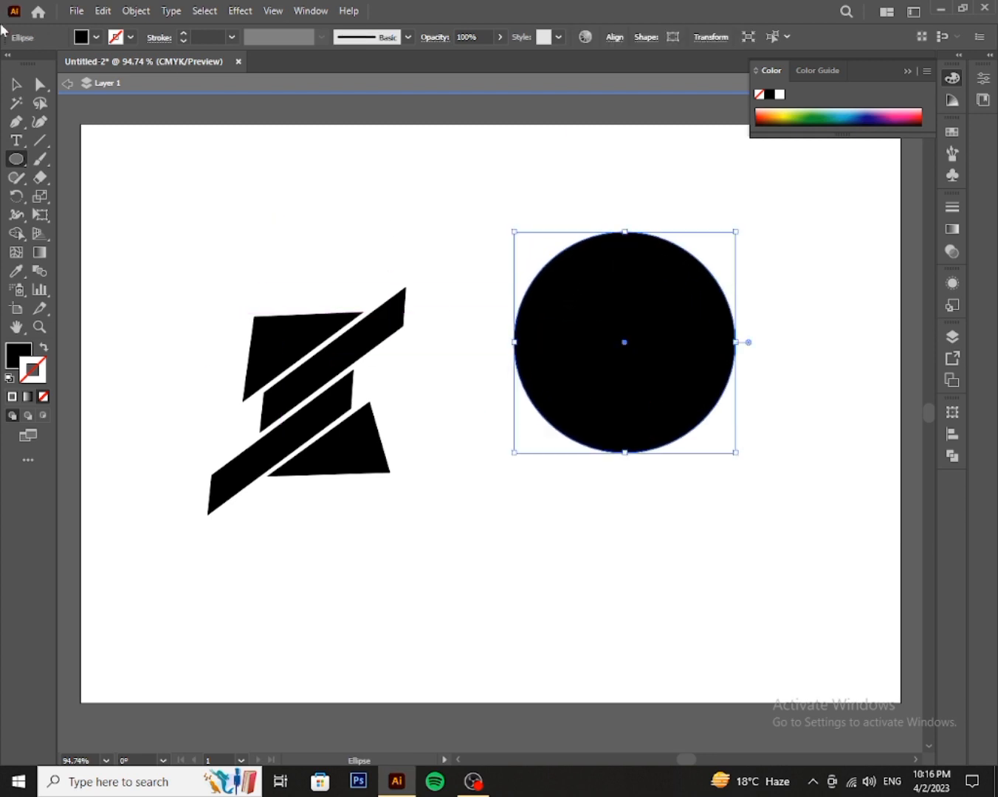
left_click(17, 84)
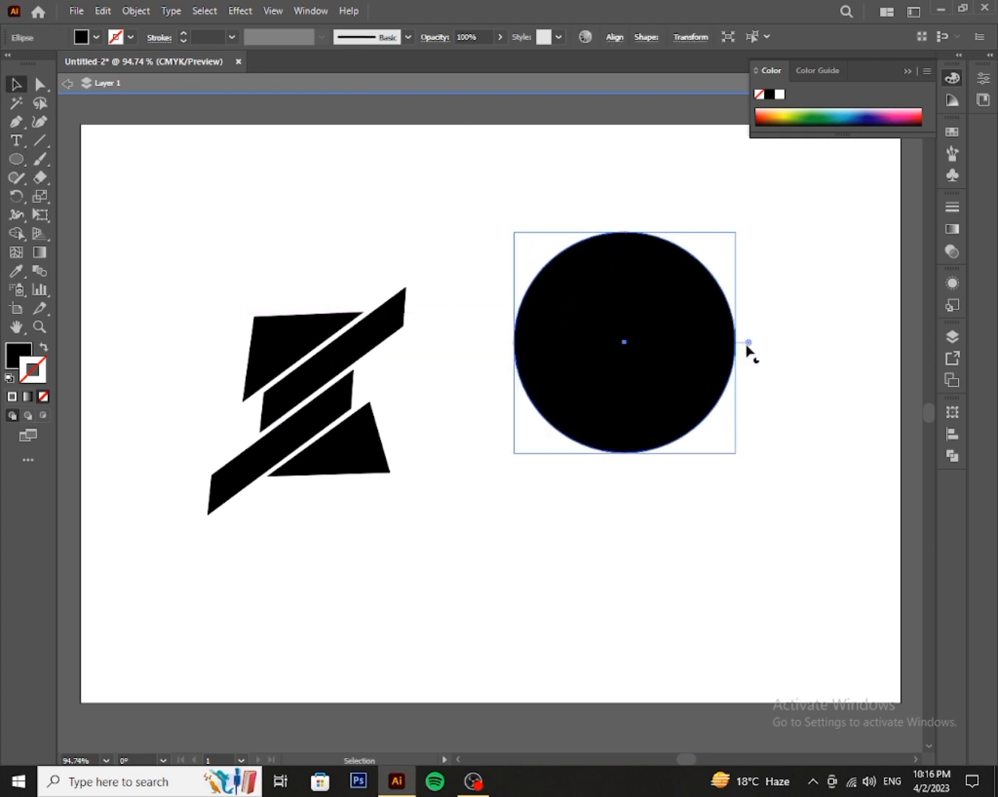
left_click_drag(747, 344, 448, 338)
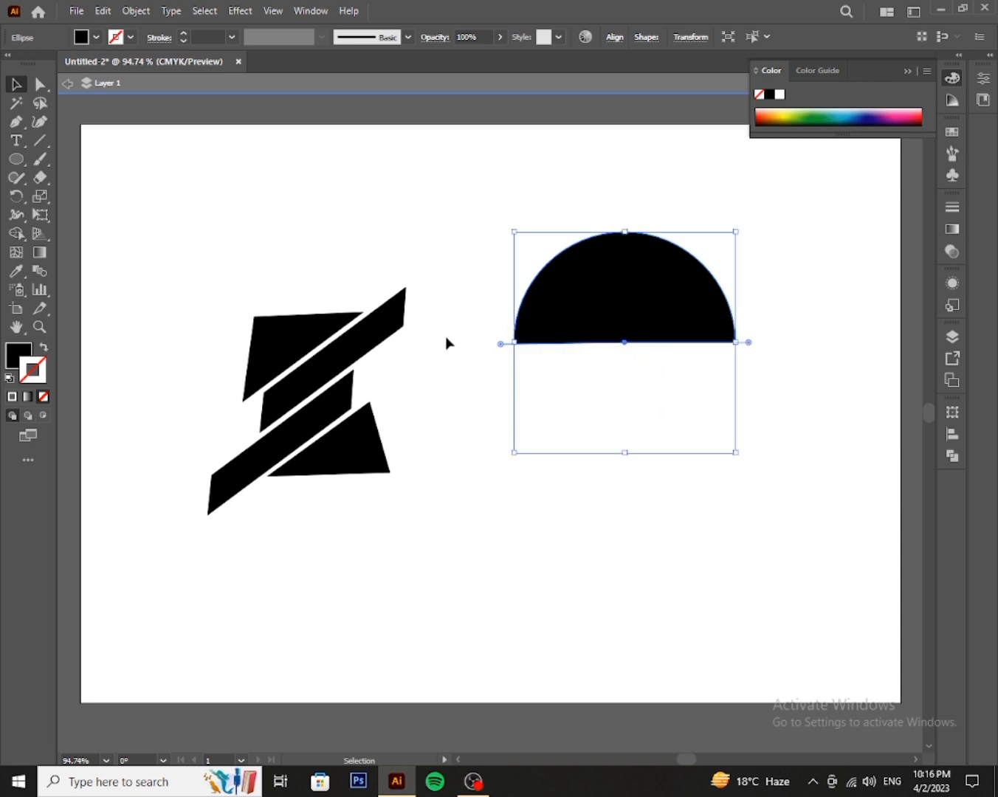
Duplicate the semicircle slightly lower and to the right, fill the copy with white, and scale it down a little.
left_click(631, 380)
left_click(628, 312)
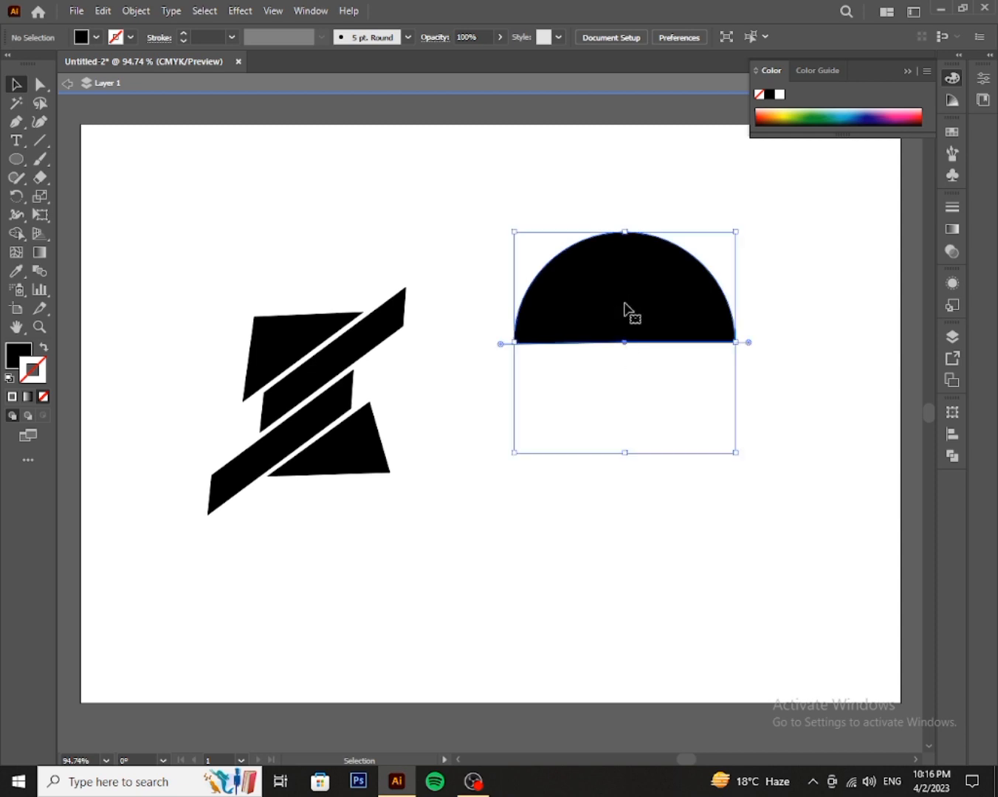
left_click_drag(625, 309, 637, 380)
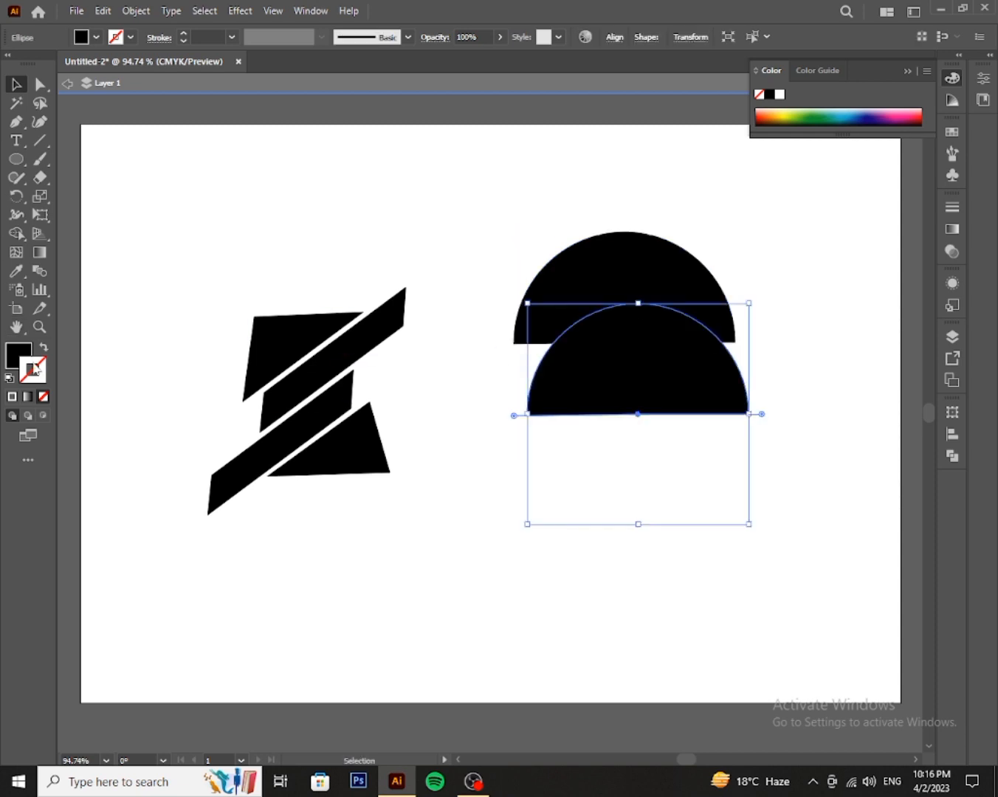
left_click(95, 36)
left_click(33, 63)
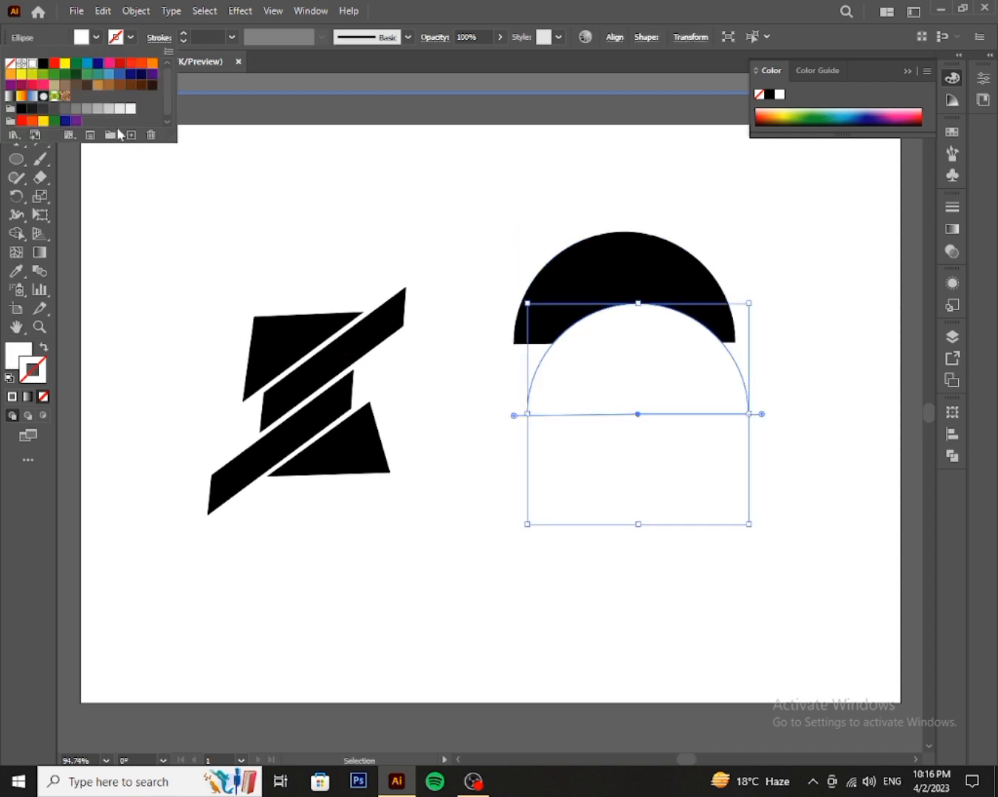
left_click(590, 373)
mouse_move(530, 414)
left_mouse_down()
mouse_move(580, 411)
mouse_move(545, 416)
left_mouse_up()
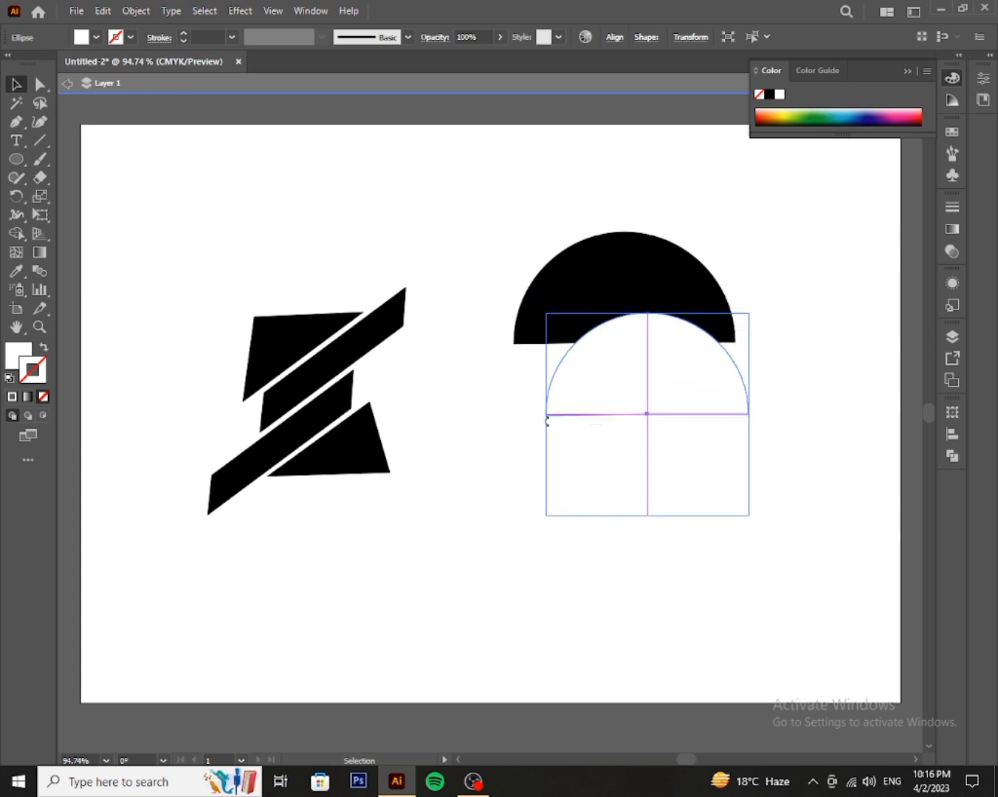
Centre the white semicircle inside the black one and narrow it slightly to leave an even black arch.
left_click_drag(630, 375, 536, 355)
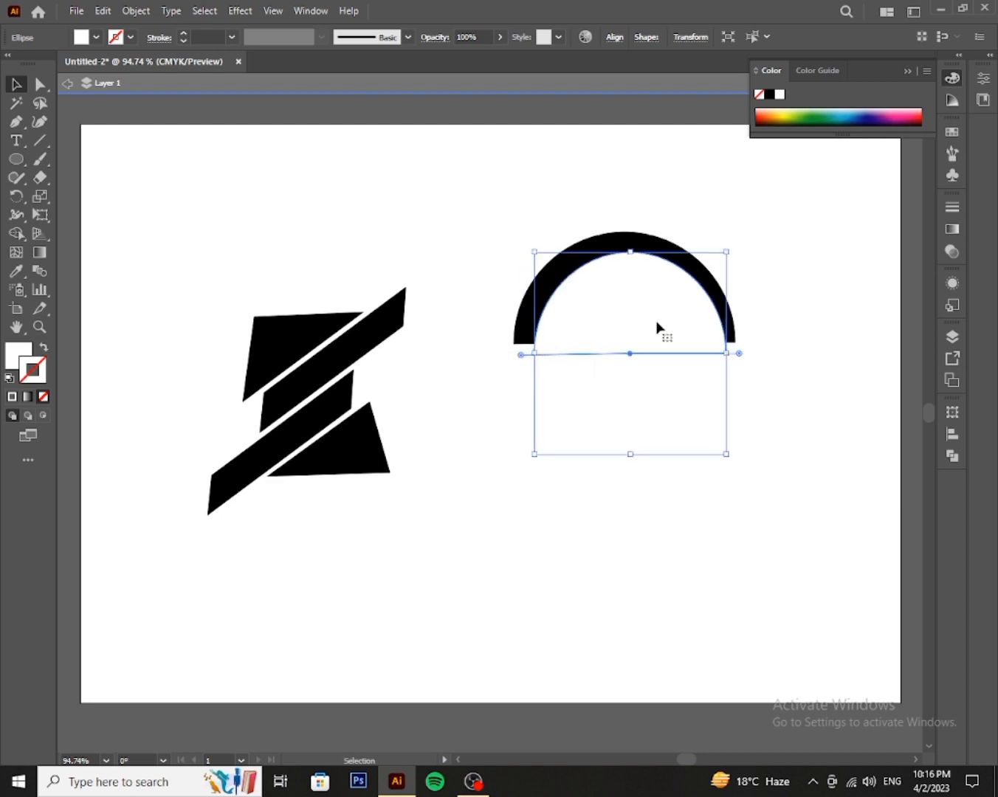
left_click_drag(636, 325, 647, 319)
left_click_drag(534, 353, 539, 352)
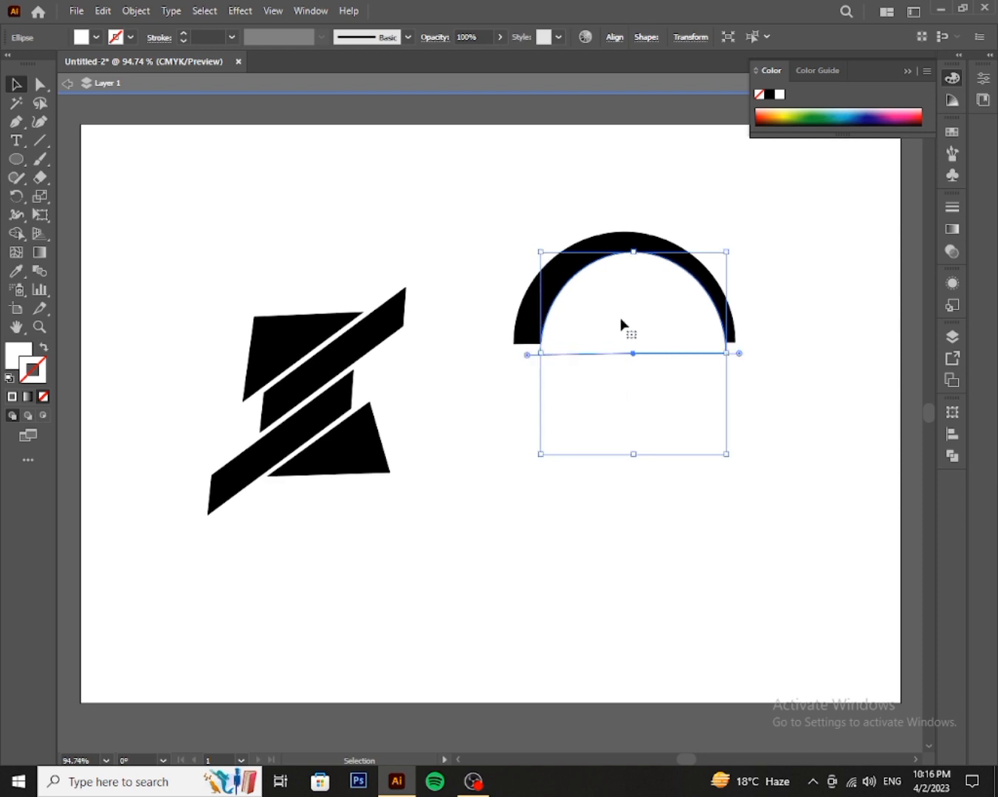
left_click_drag(621, 327, 612, 316)
Divide the two overlapping semicircles with Pathfinder and delete the inner white pieces, keeping only the black arch.
left_click_drag(530, 196, 802, 383)
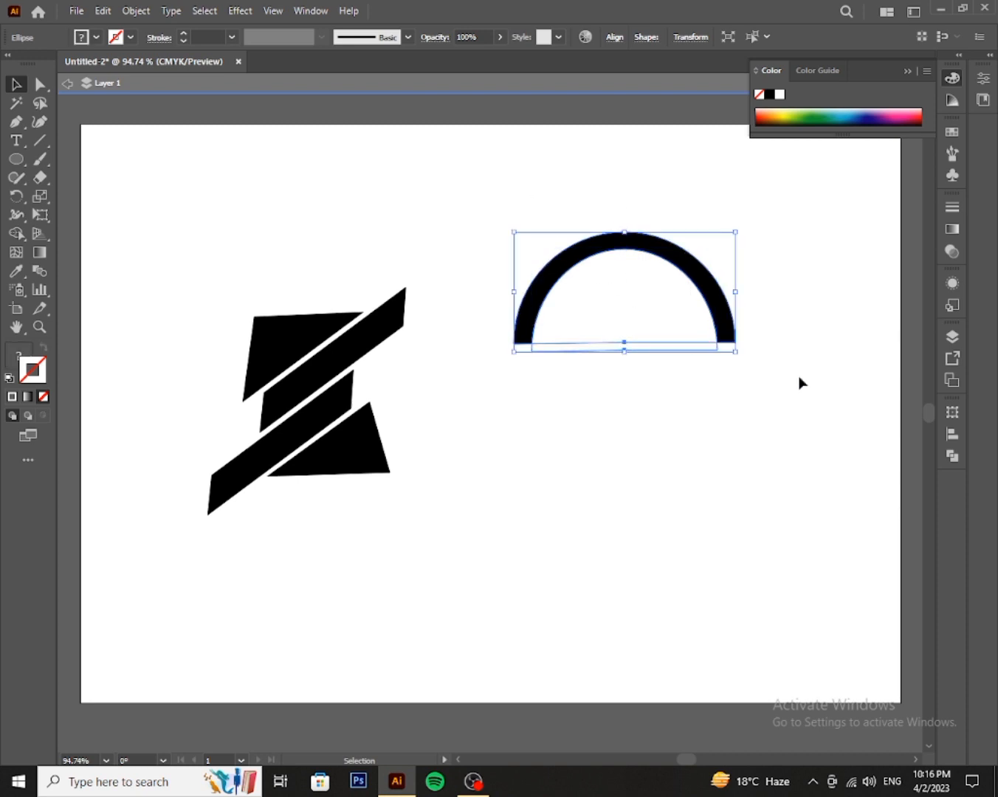
left_click(953, 458)
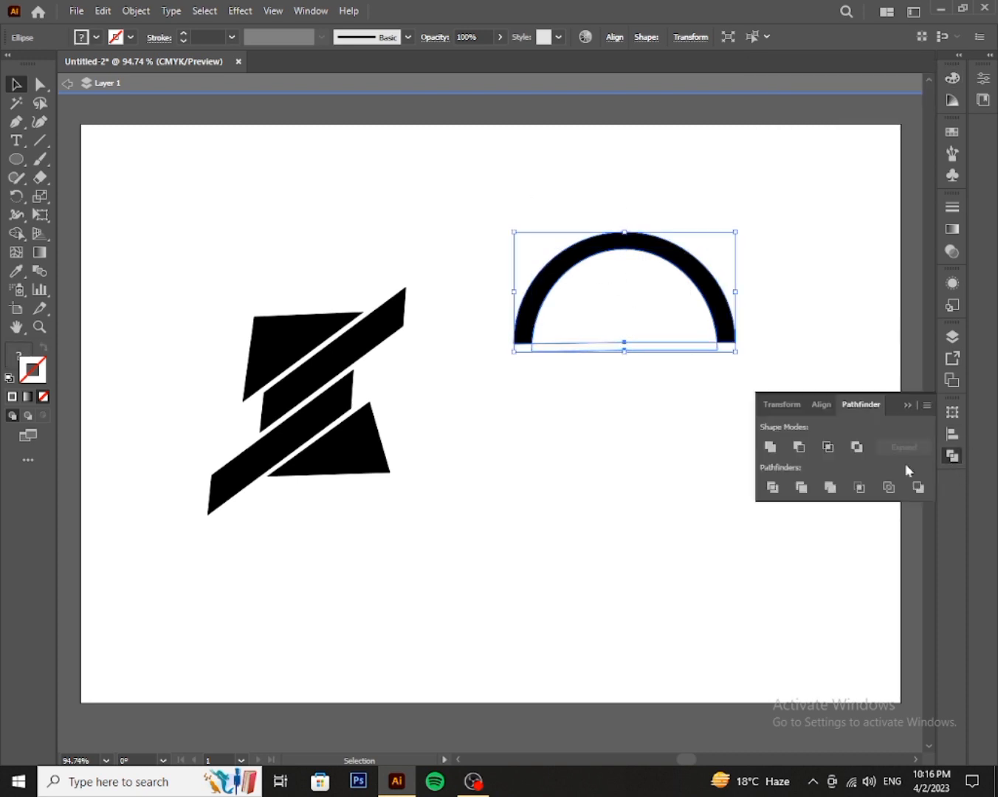
left_click(772, 487)
right_click(629, 266)
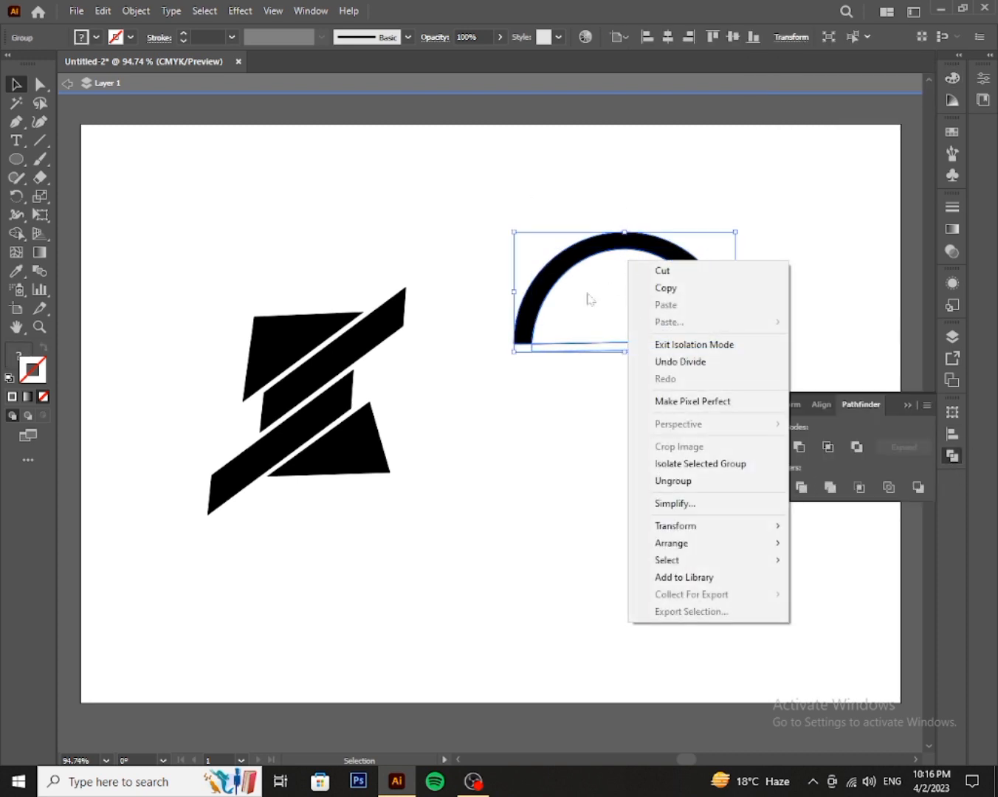
left_click(632, 479)
left_click(626, 413)
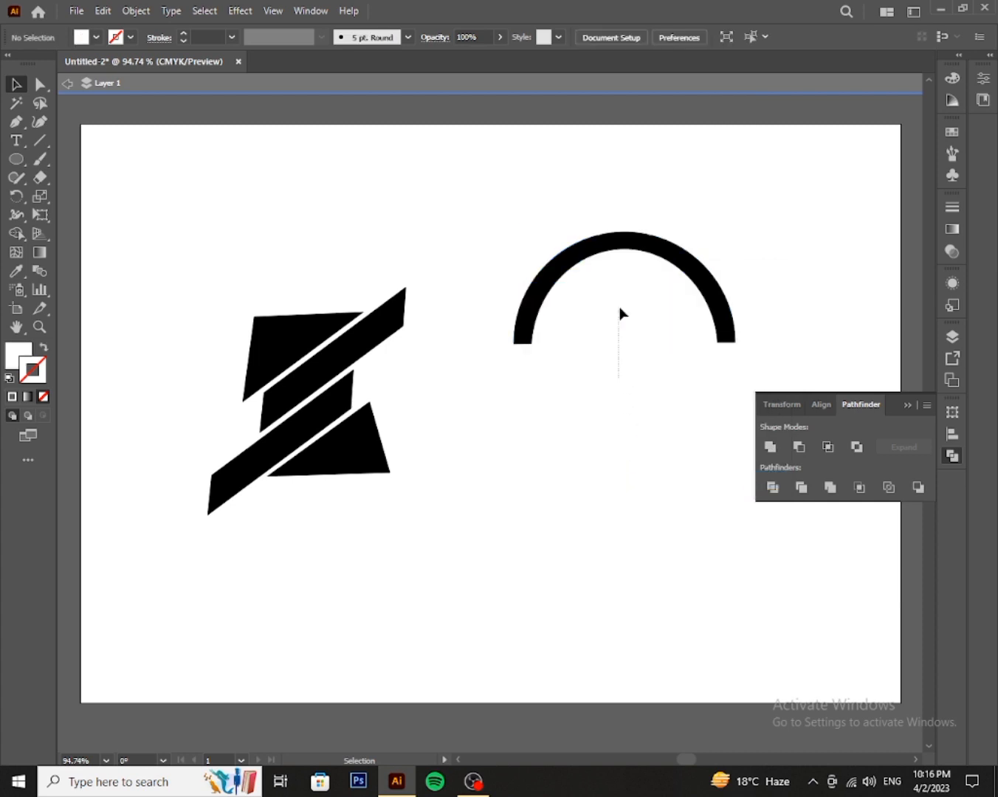
left_click(619, 303)
key("Delete")
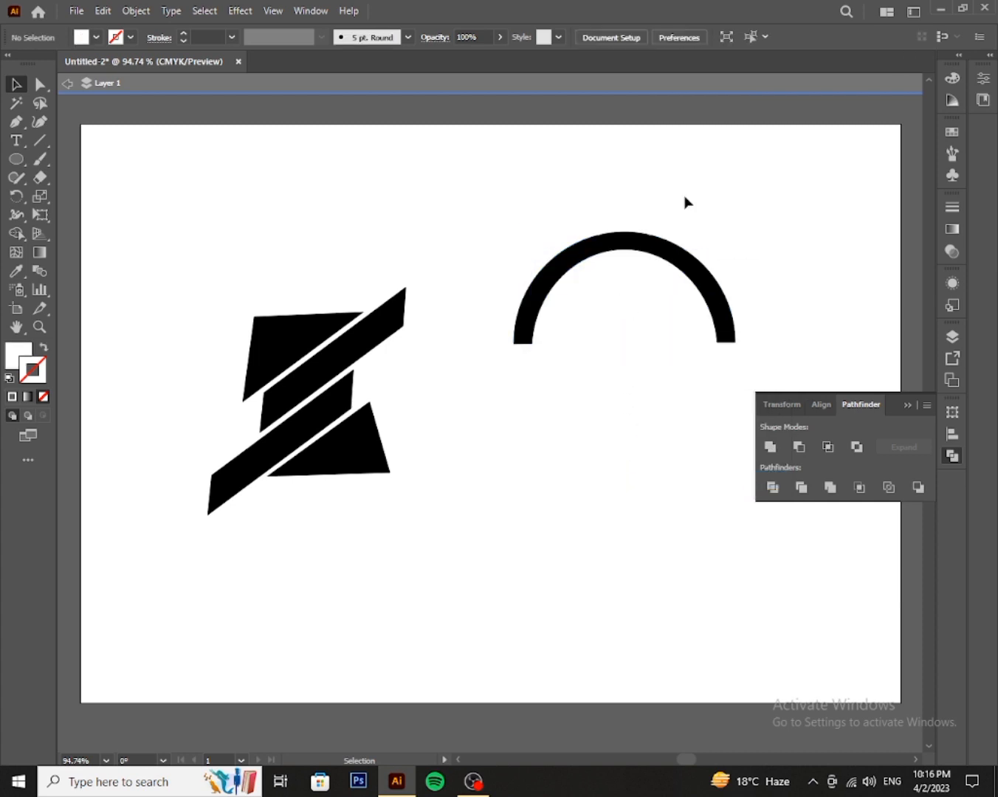
Scale the black arch down and place it on the upper triangle's top edge as a bag handle.
left_click(629, 243)
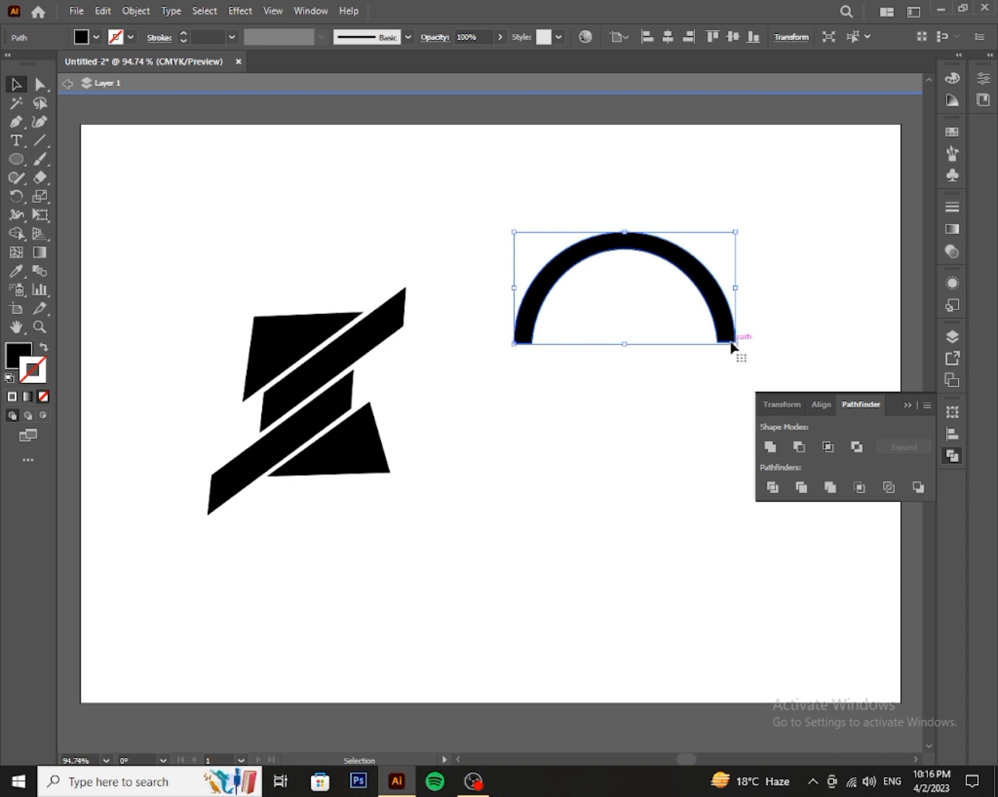
left_click_drag(733, 344, 327, 303)
left_click(570, 347)
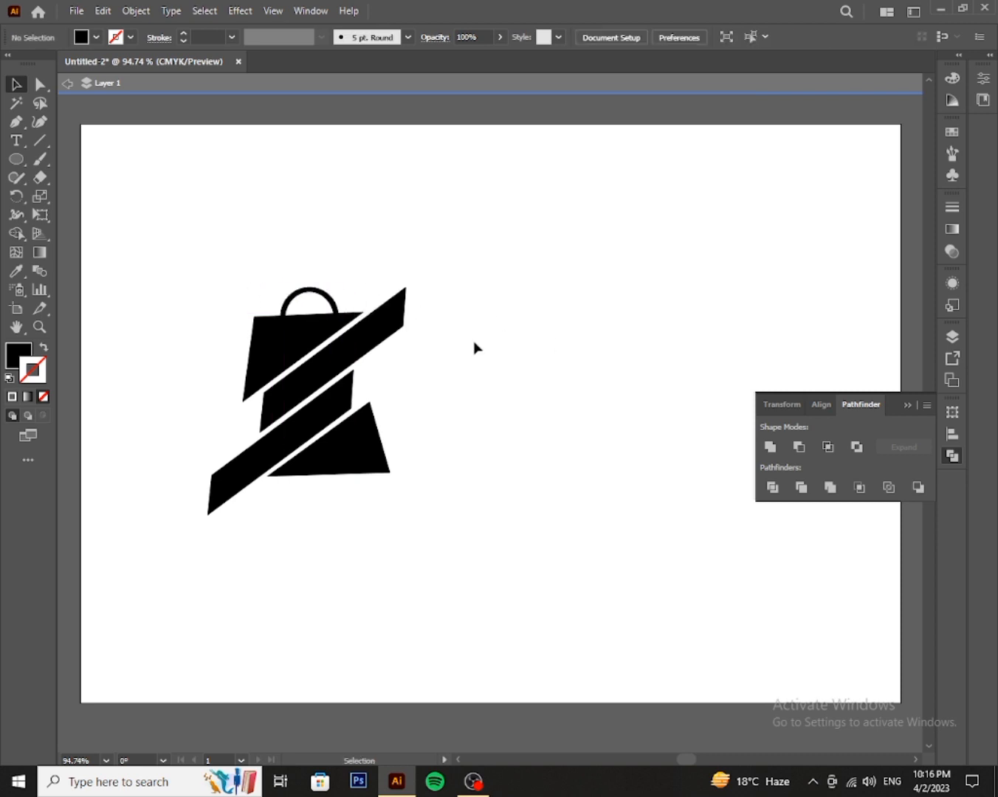
left_click(904, 411)
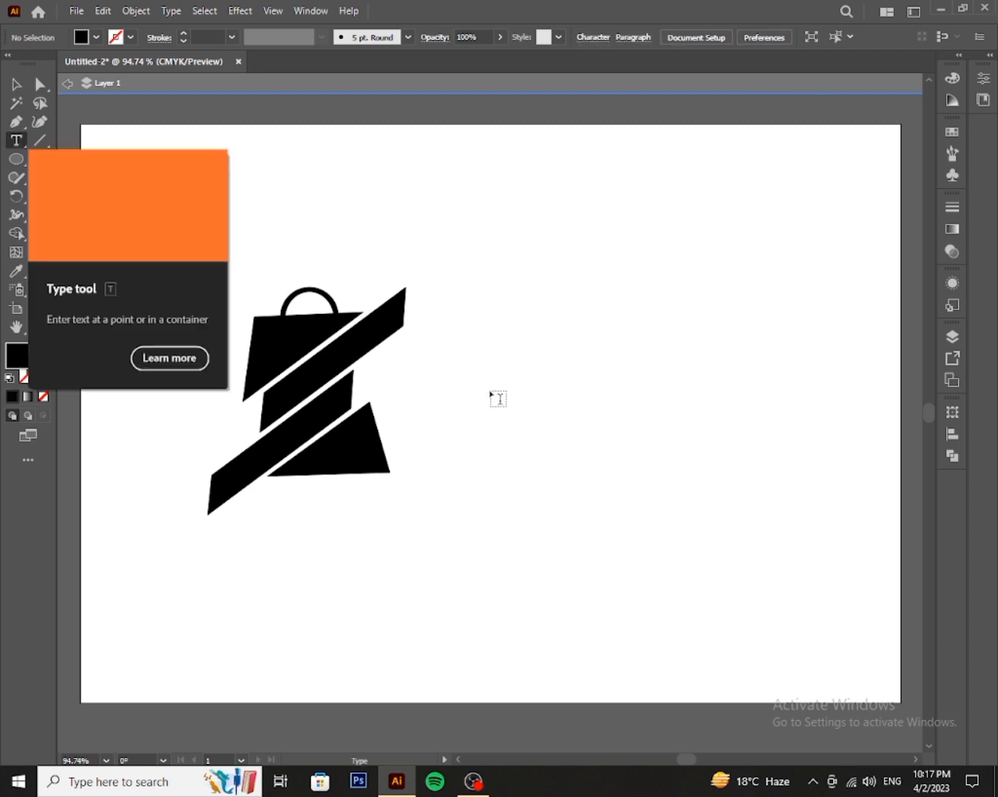
Add the text "Shopping" beside the bag icon's lower half and enlarge it to about 88.8 pt.
left_click(453, 405)
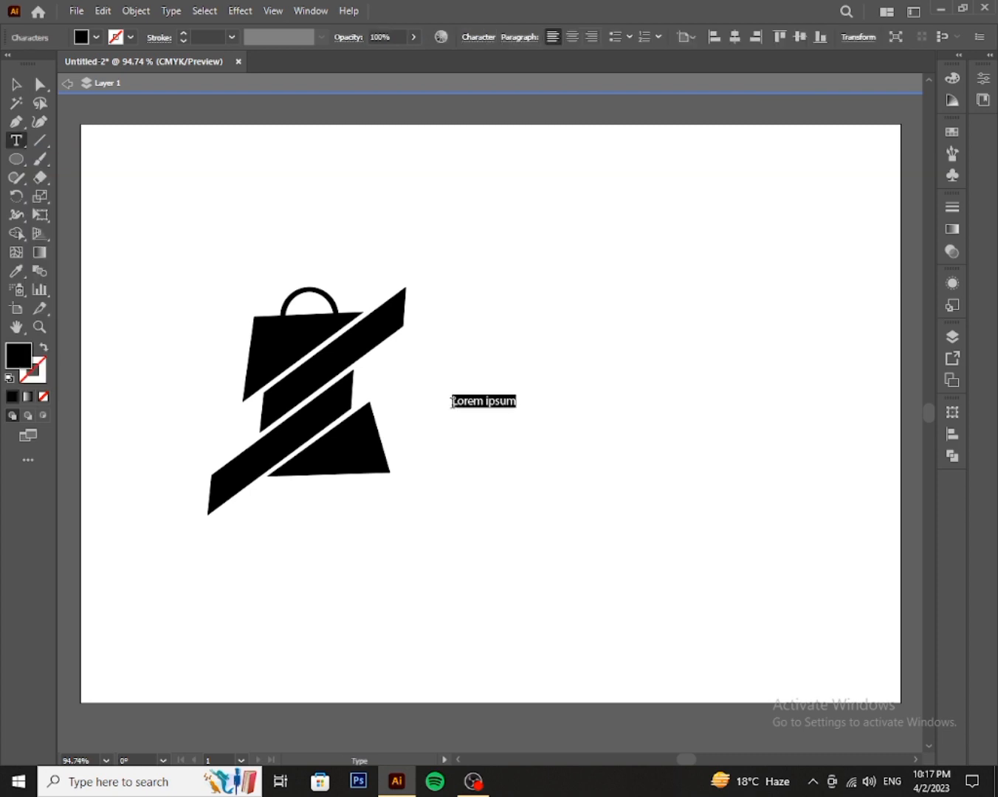
key("BackSpace")
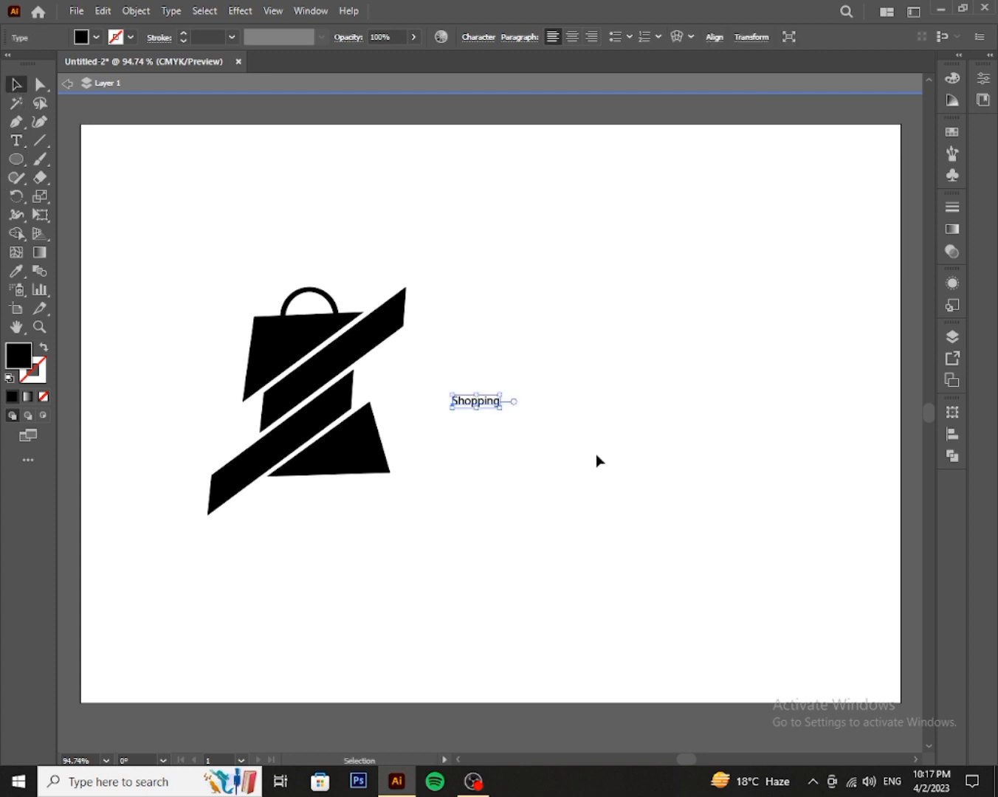
left_click_drag(500, 407, 808, 583)
left_click_drag(591, 469, 557, 471)
double_click(557, 471)
key("ctrl+a")
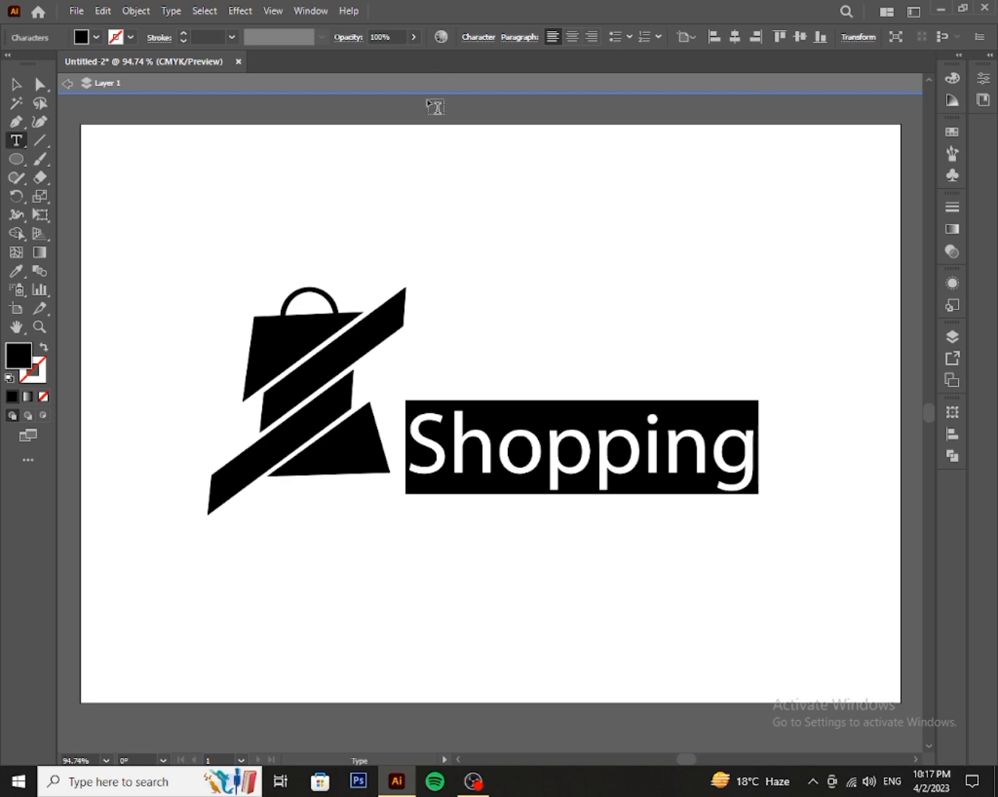
left_click(16, 83)
left_click(441, 290)
Change the font of the whole word "Shopping" to Cooper Black.
left_click(536, 466)
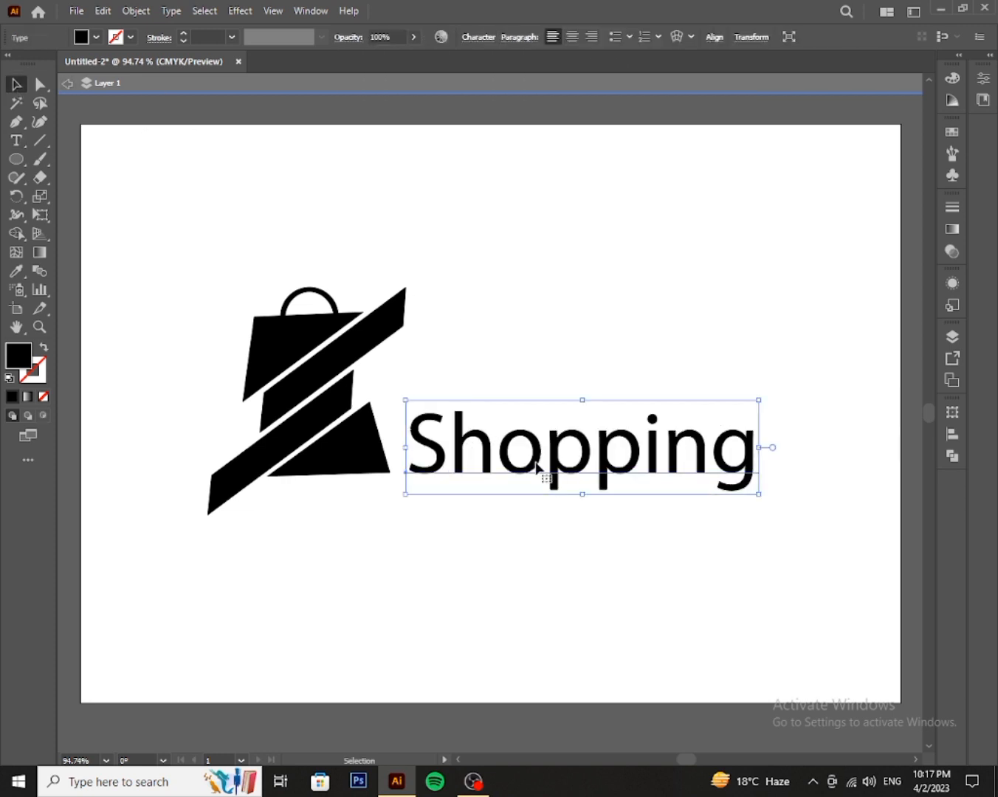
double_click(536, 465)
key("ctrl+a")
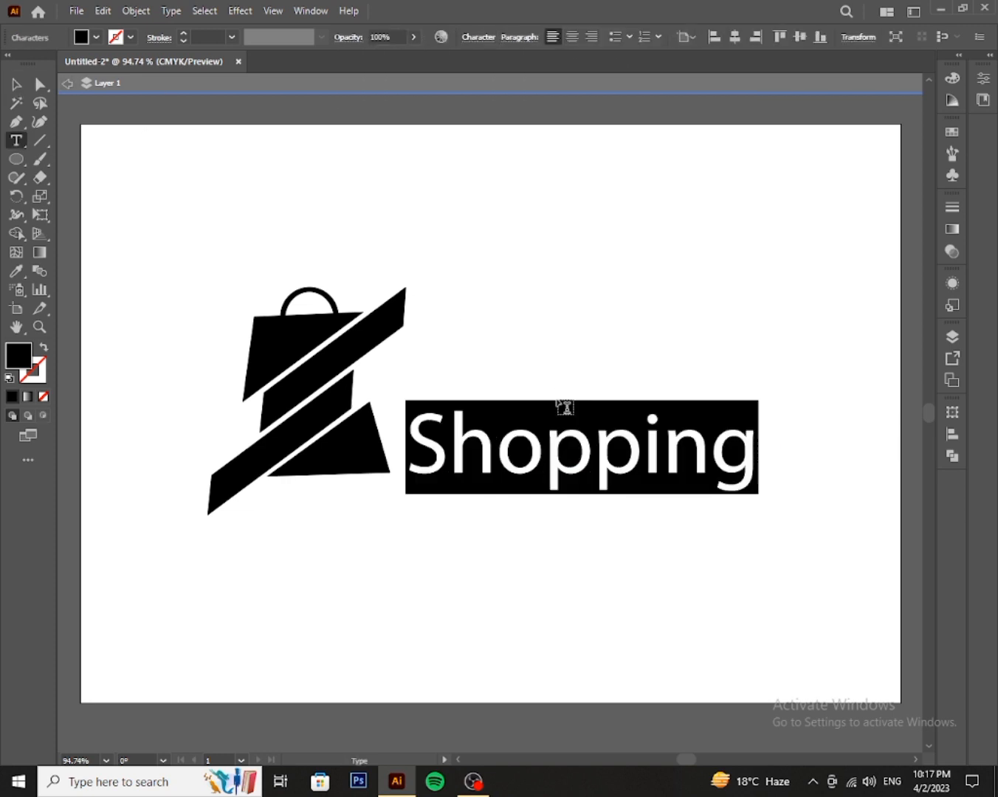
key("ctrl+t")
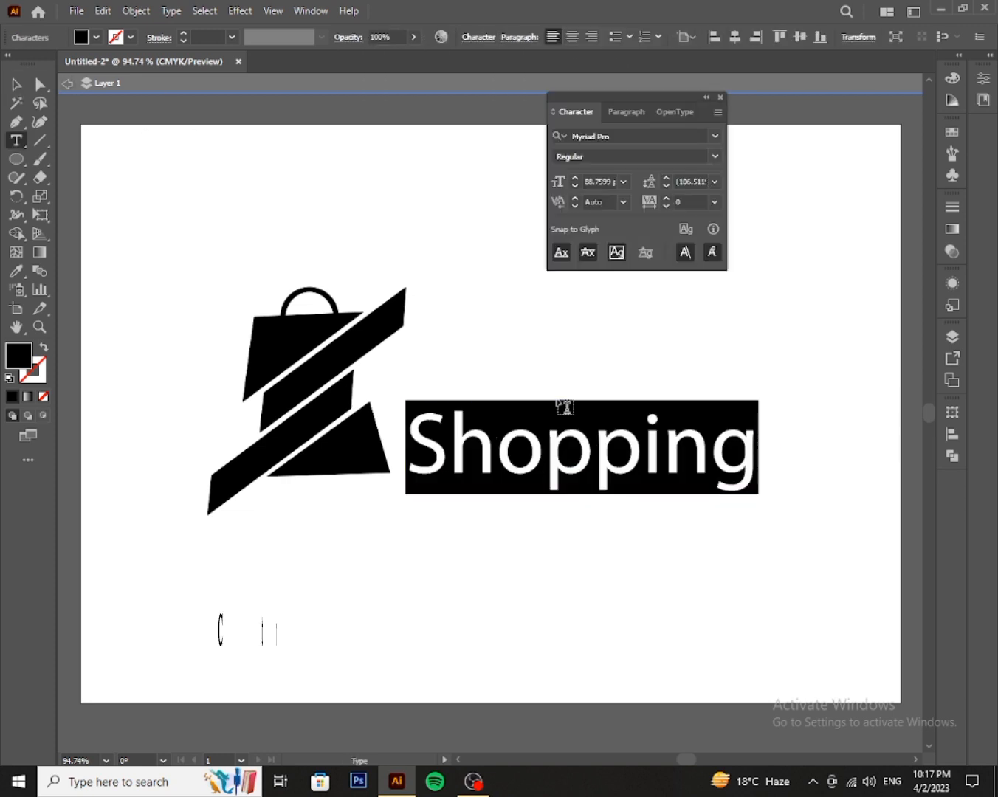
left_click(713, 137)
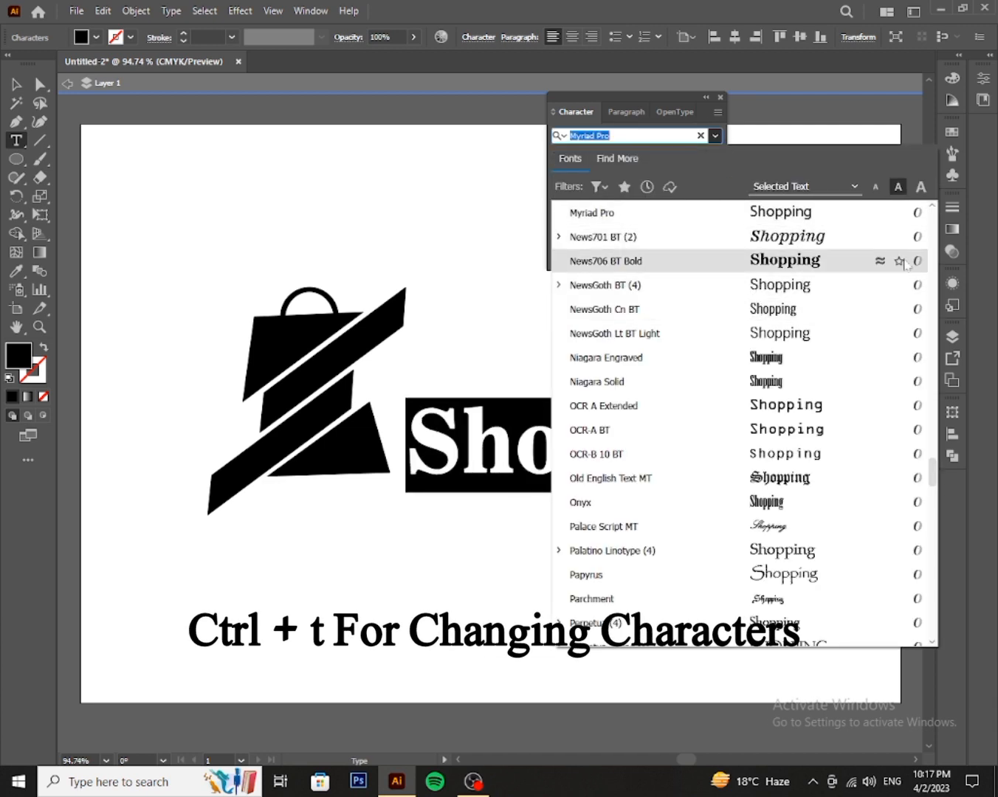
scroll(907, 262, "up", 10)
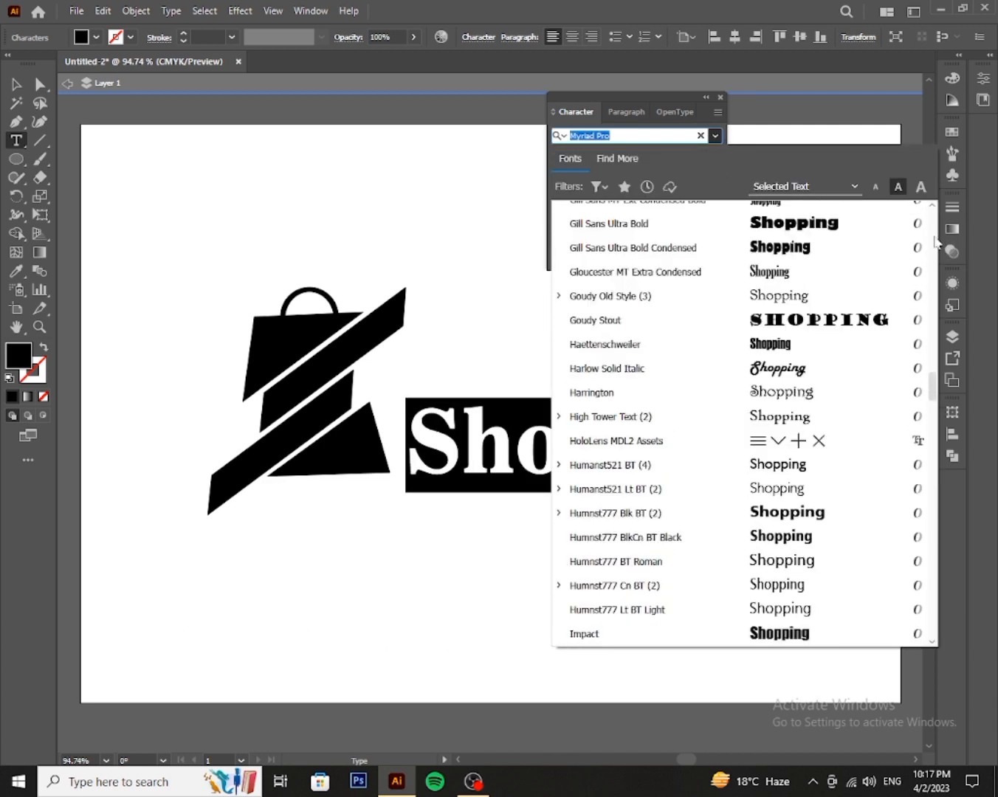
scroll(935, 242, "up", 10)
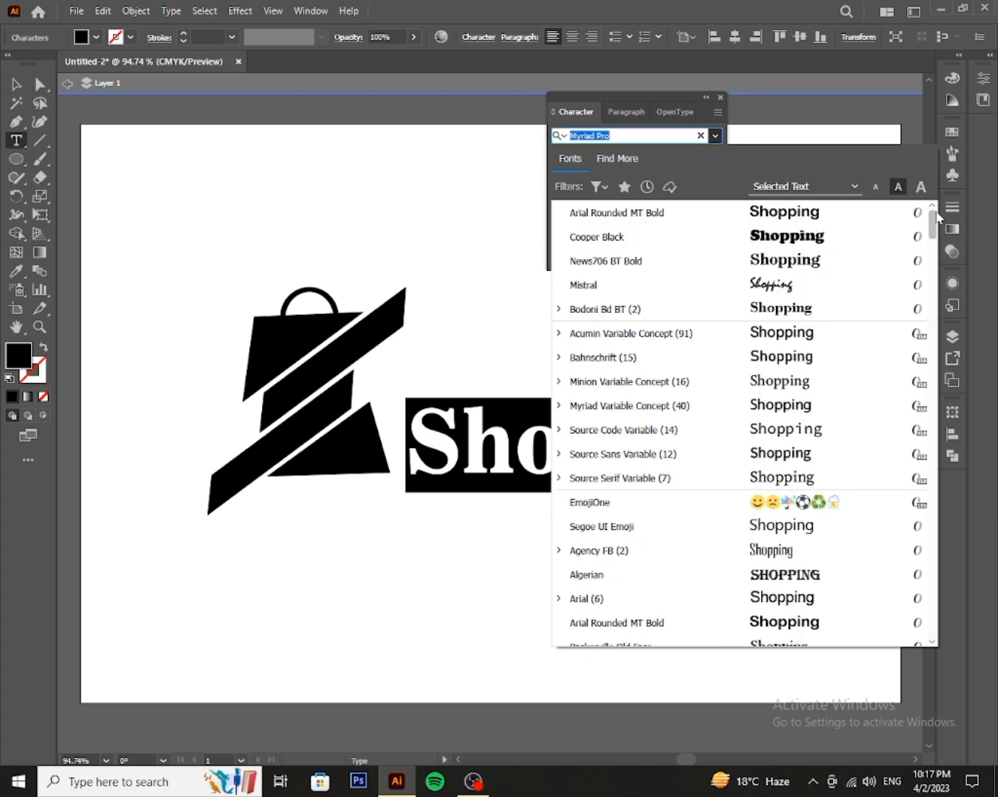
left_click(856, 237)
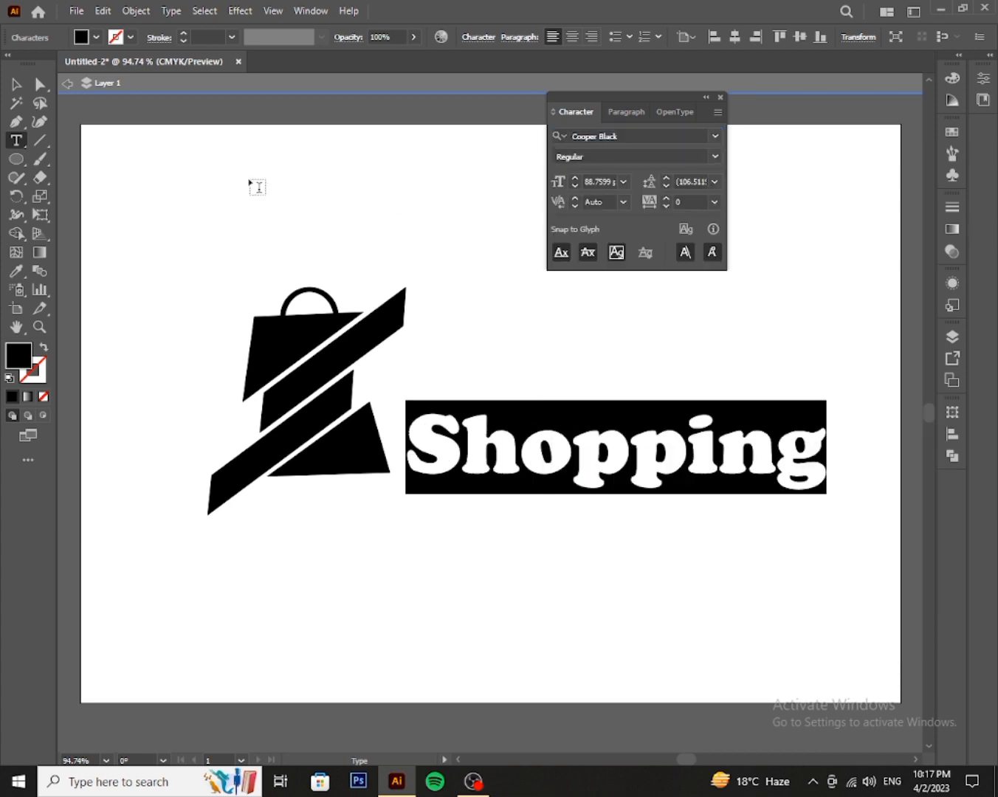
left_click(16, 84)
left_click(496, 525)
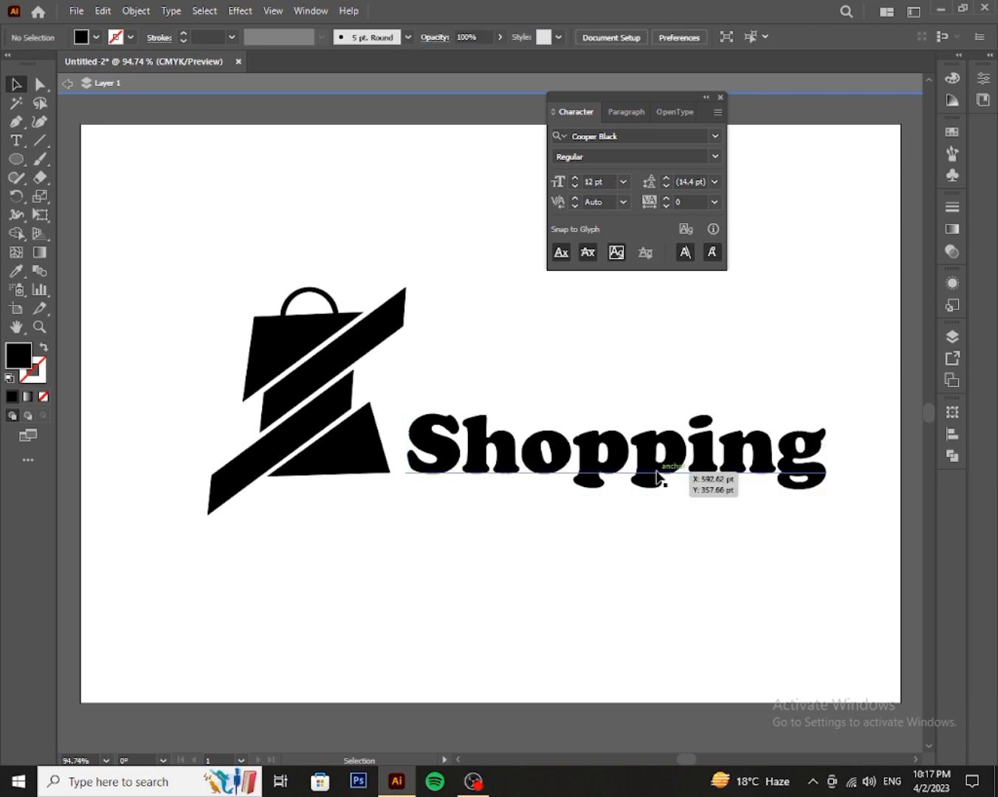
Move the word "Shopping" up slightly and scale it down to about 80.6 pt.
left_click(560, 458)
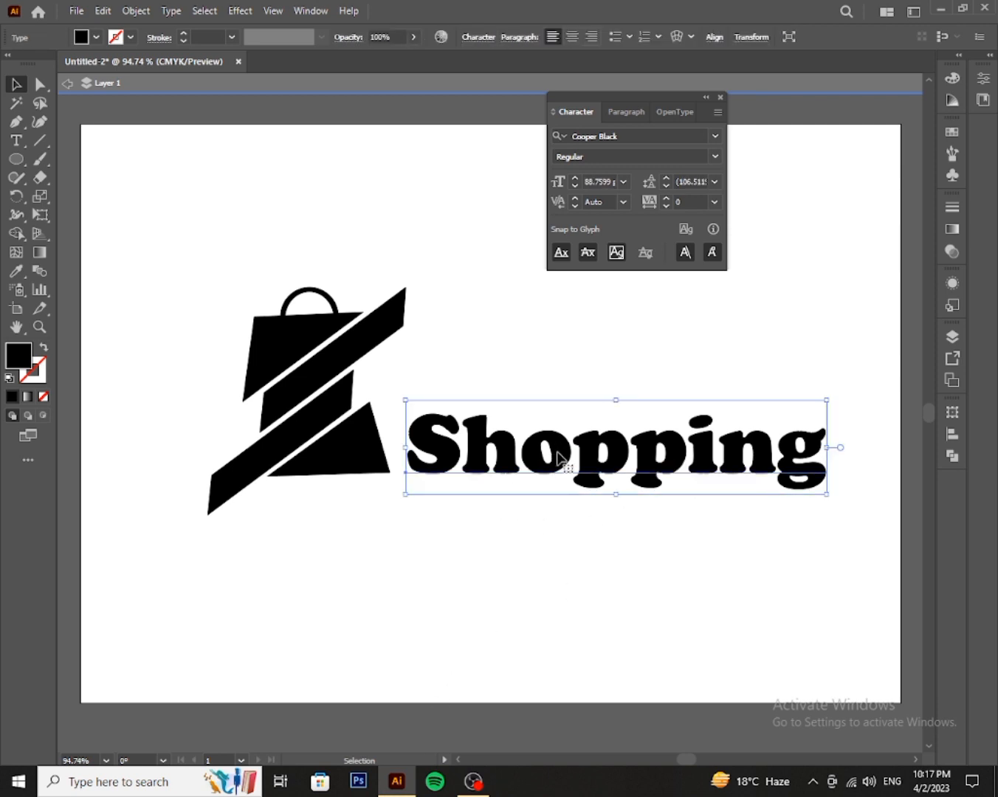
left_click_drag(559, 458, 558, 453)
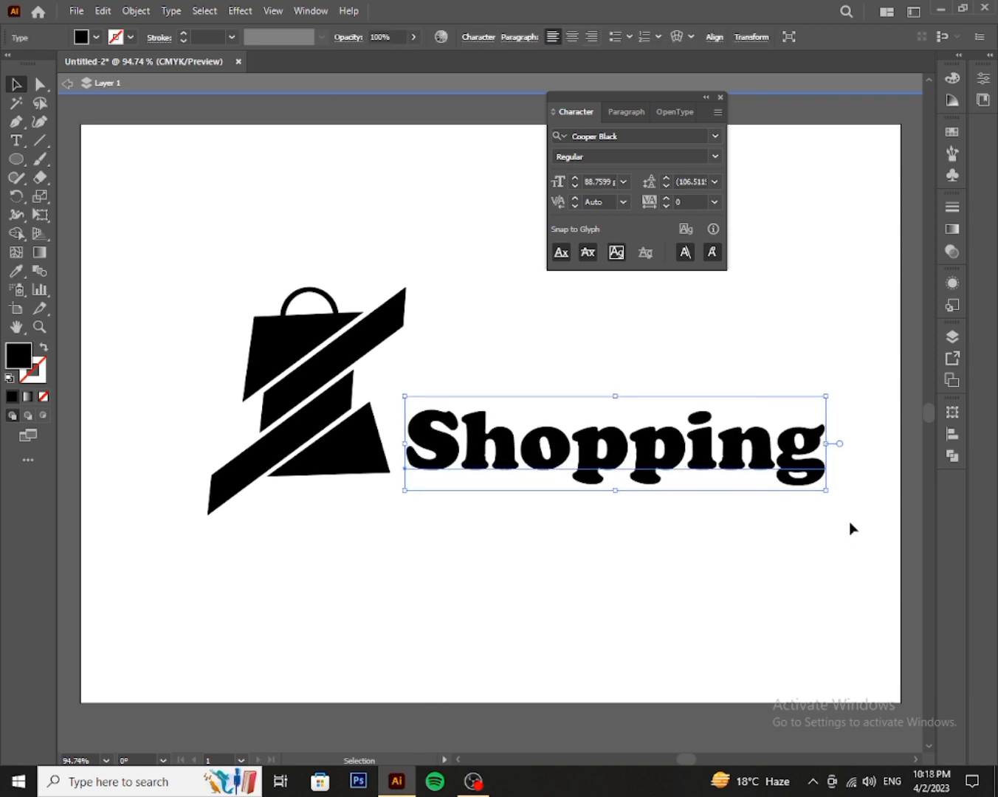
left_click_drag(827, 493, 786, 481)
Nudge the word "Shopping" down and slightly left so its baseline sits near the icon's lower triangle edge.
key("Down")
key("Down")
key("Down")
key("Down")
key("Down")
key("Down")
key("Down")
key("Down")
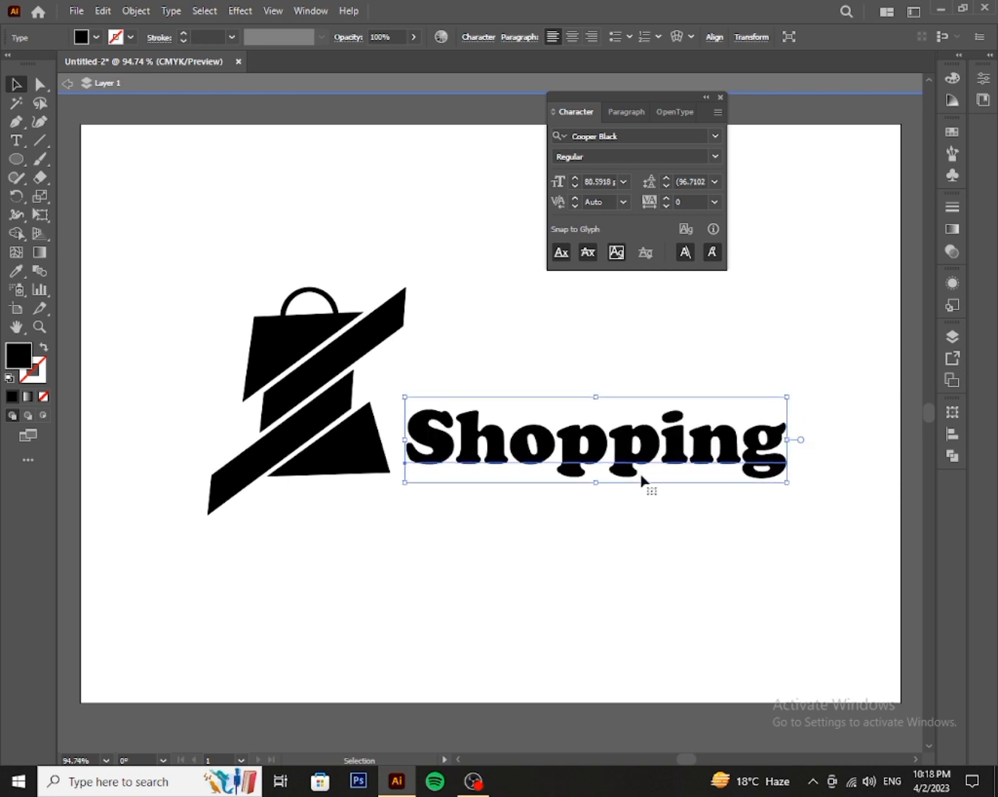
key("Down")
key("Down")
key("Down")
key("Left")
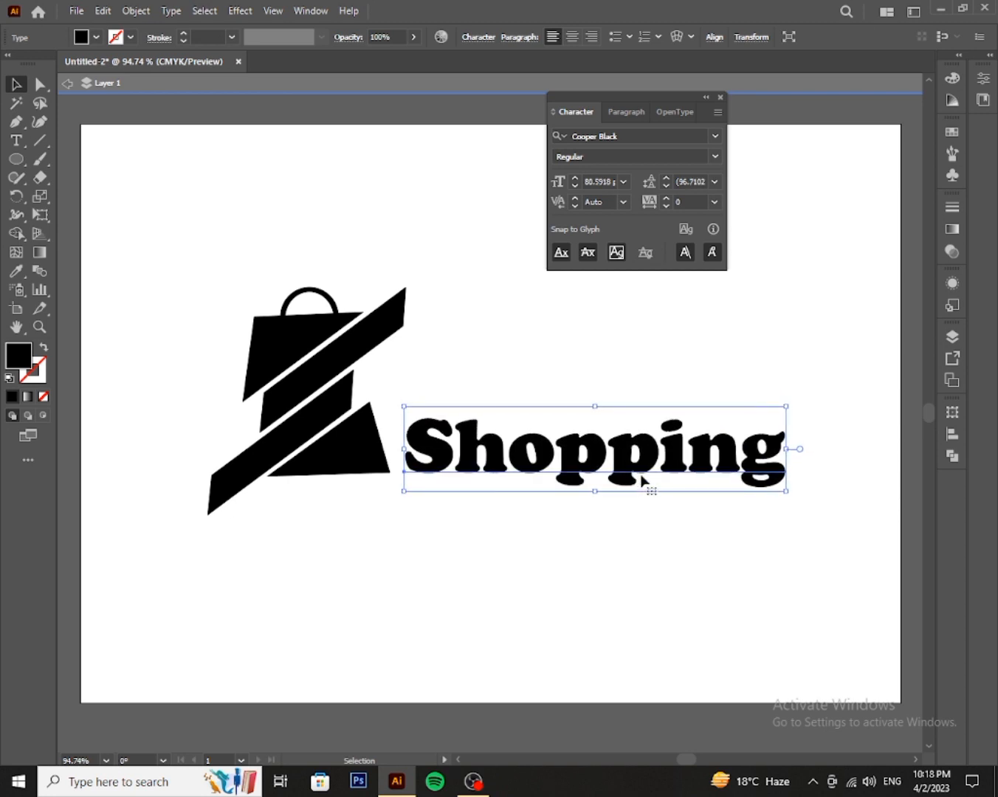
key("Up")
key("Up")
key("Up")
key("Up")
key("Left")
key("Left")
left_click(657, 537)
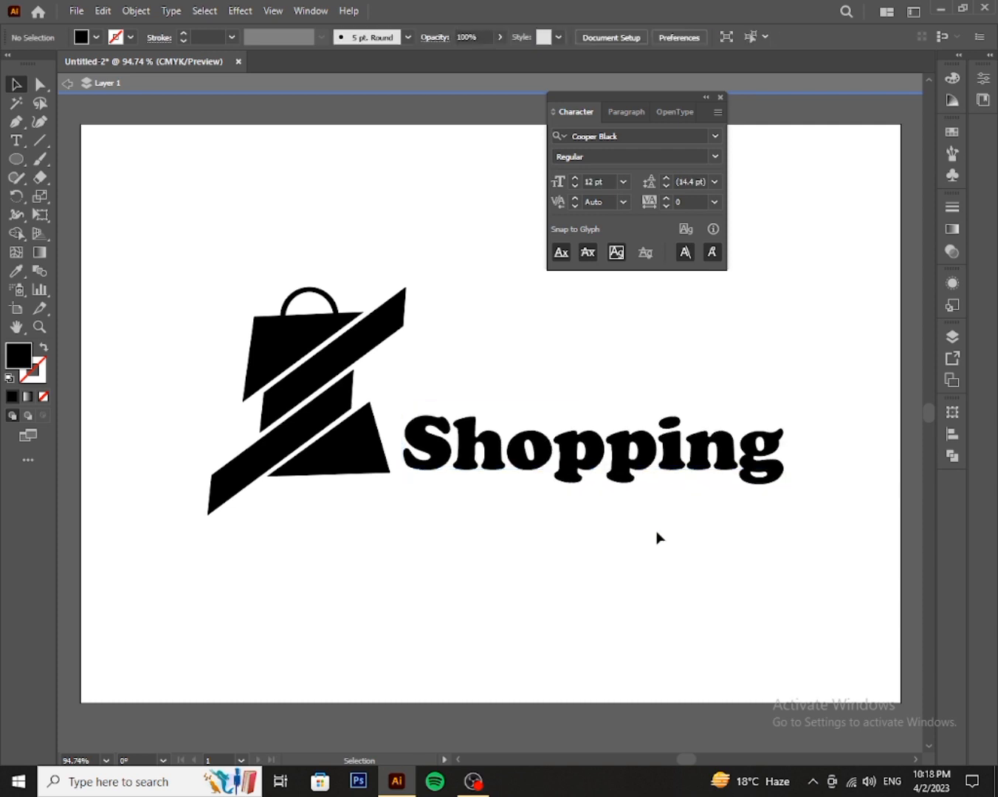
Scale the word "Shopping" down to about 74.3 pt and nudge it slightly lower beside the icon.
left_click(778, 483)
left_click_drag(783, 490, 754, 491)
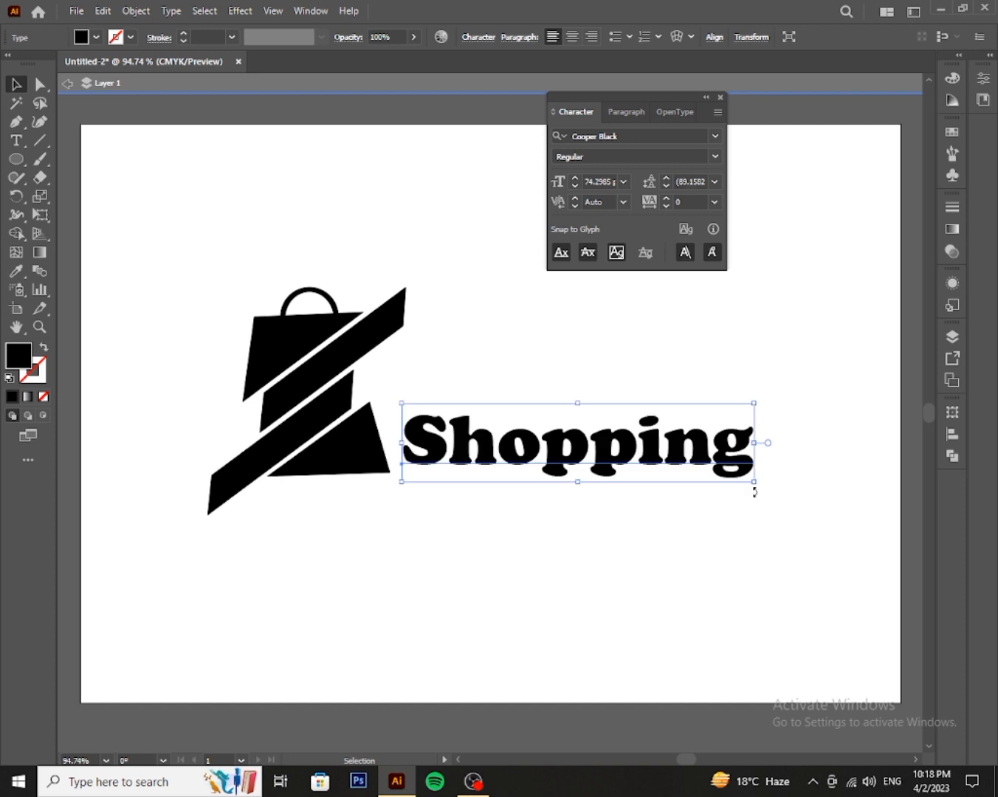
key("Down")
key("Down")
key("Down")
key("Down")
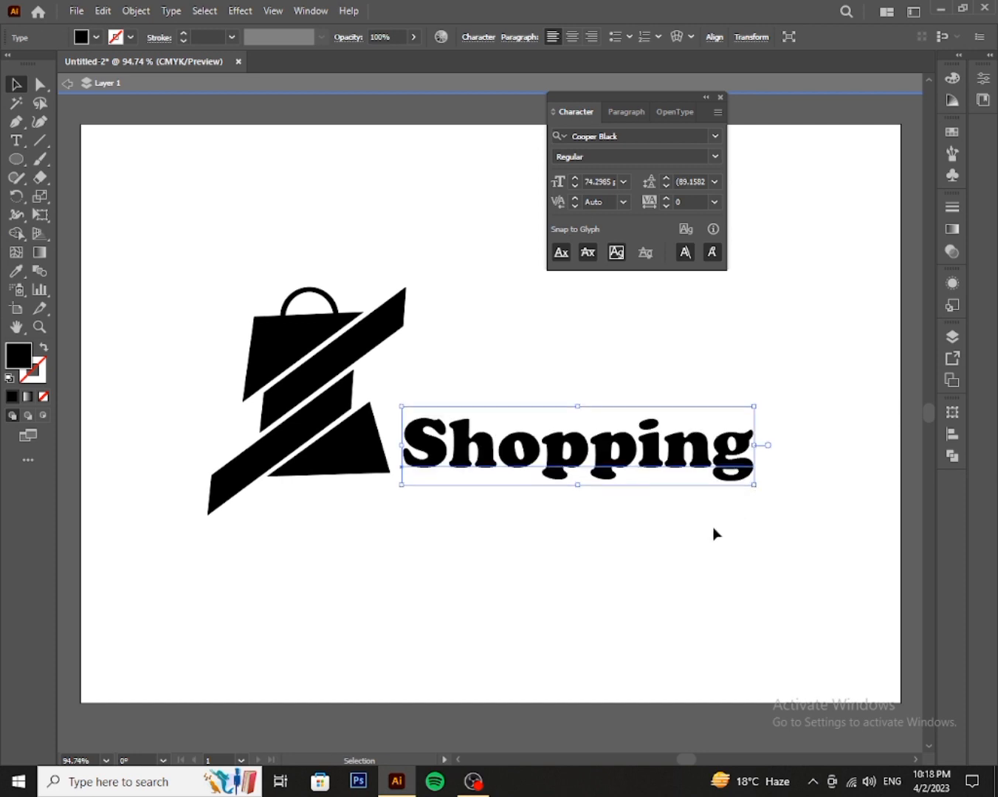
key("Up")
left_click(643, 558)
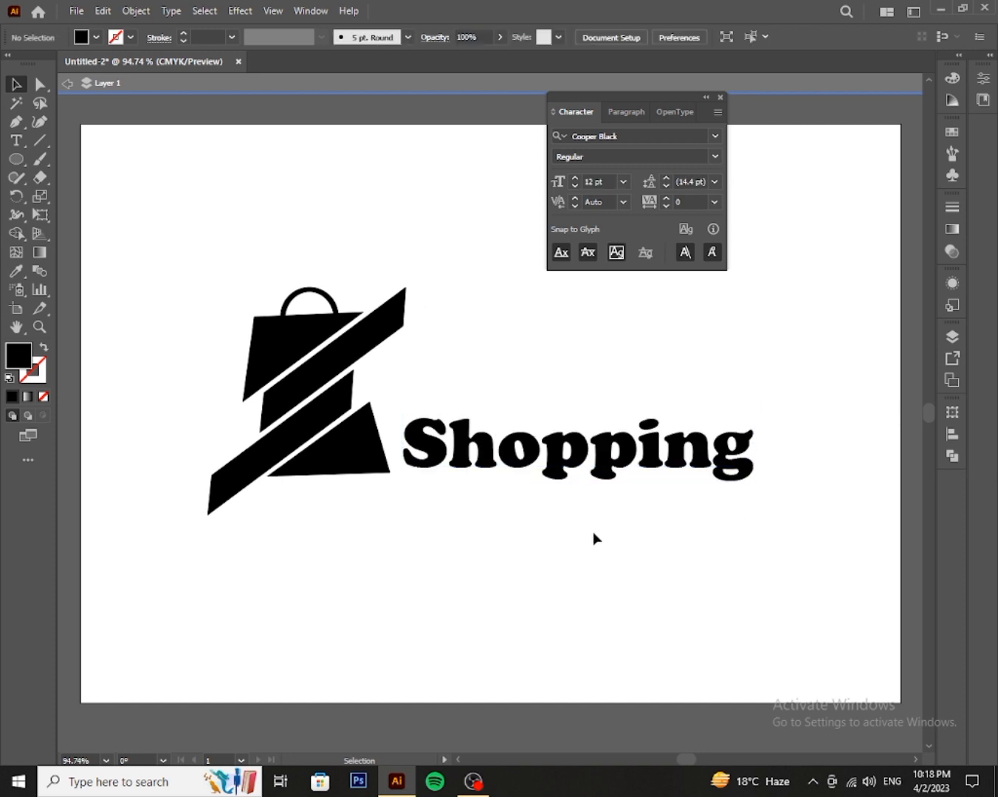
Add a separate text "Leads" above the word "Shopping".
left_click(17, 140)
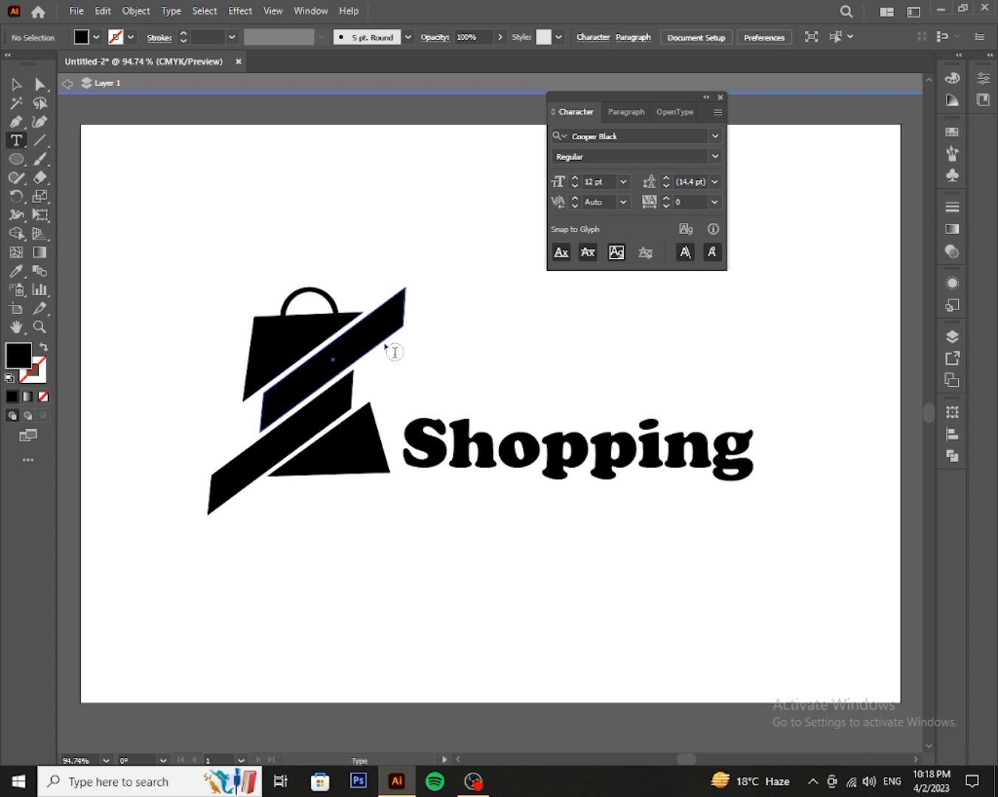
left_click(447, 377)
key("BackSpace")
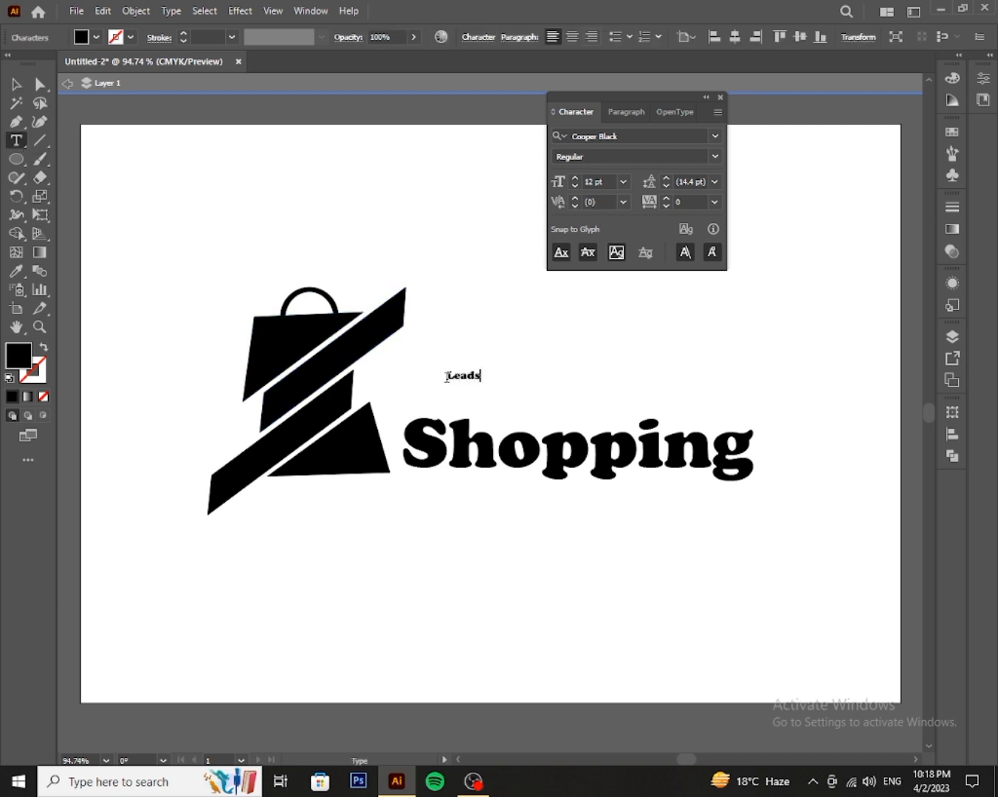
type("Leads")
left_click(16, 84)
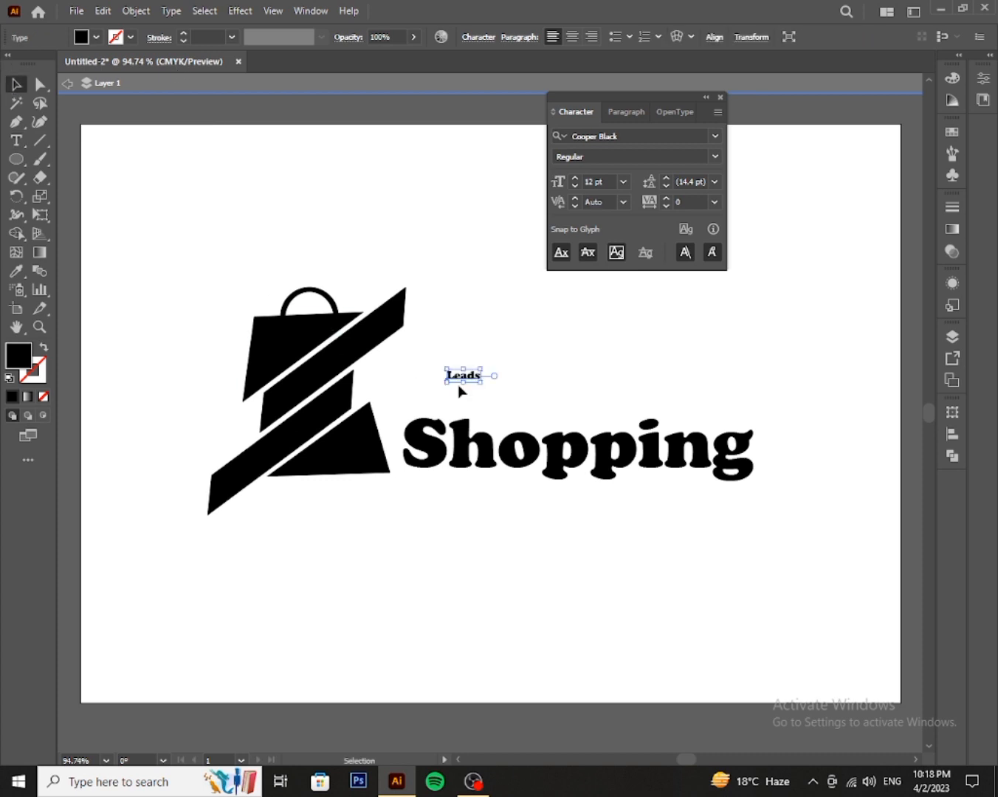
Enlarge "Leads" to about 37.7 pt directly above the start of "Shopping" and set its font to Arial Rounded MT Bold.
left_click_drag(461, 378, 480, 402)
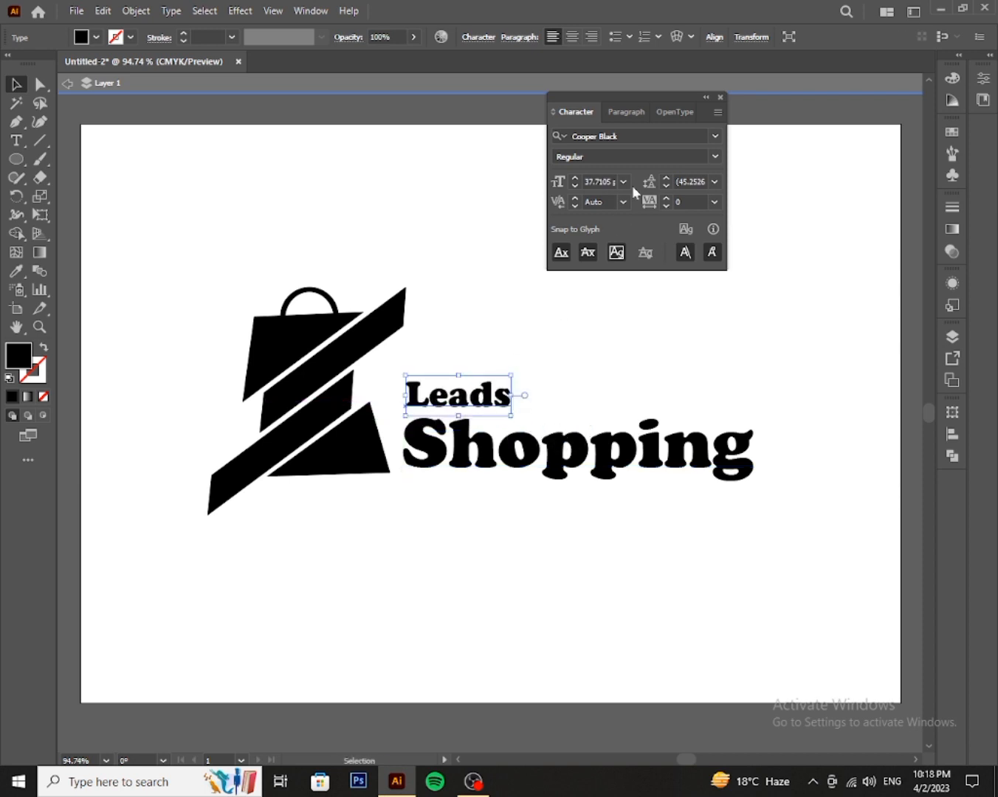
left_click(714, 136)
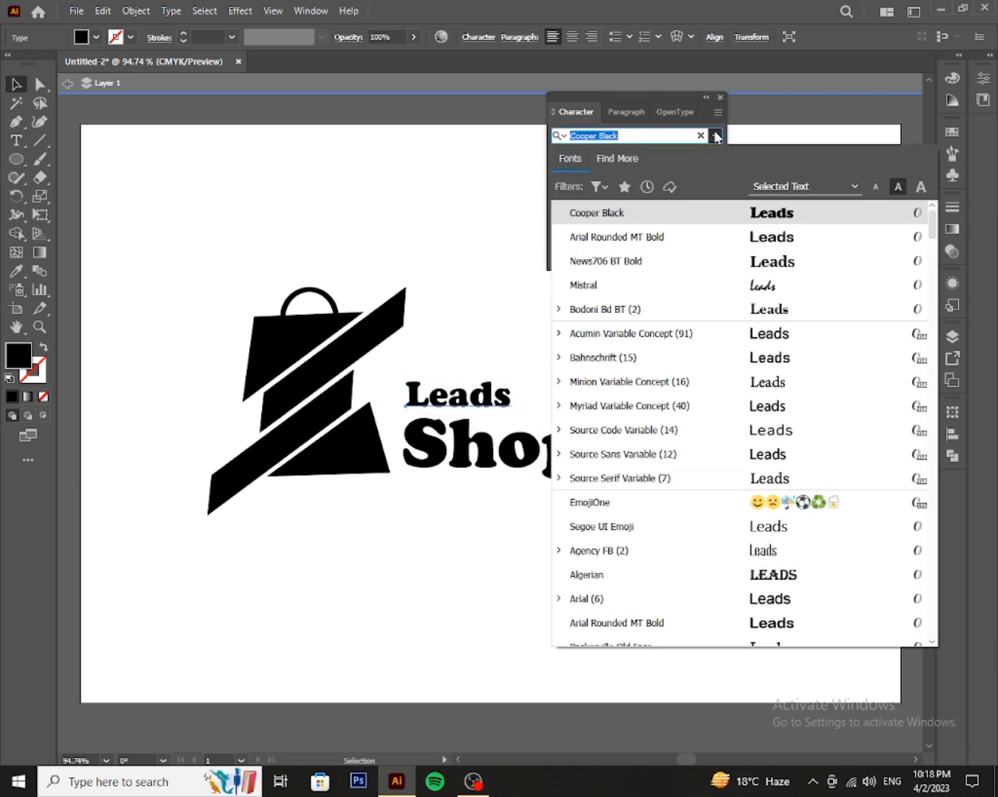
left_click(796, 239)
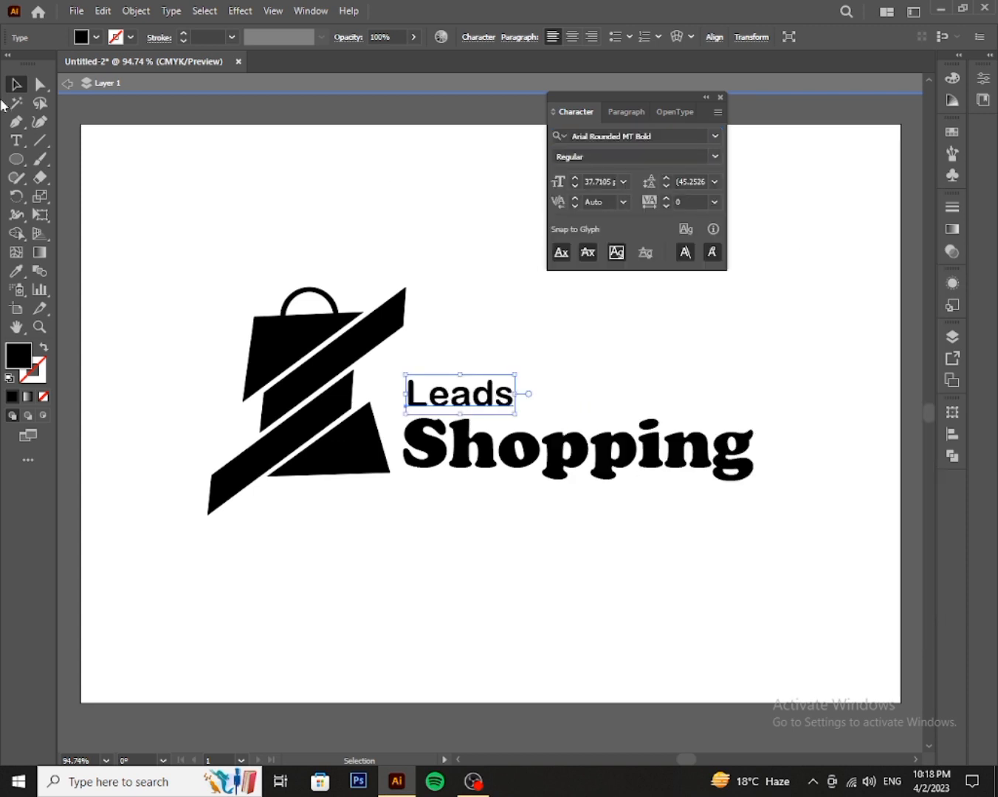
Duplicate the "Leads" text and place the copy below the bag icon.
left_click(359, 179)
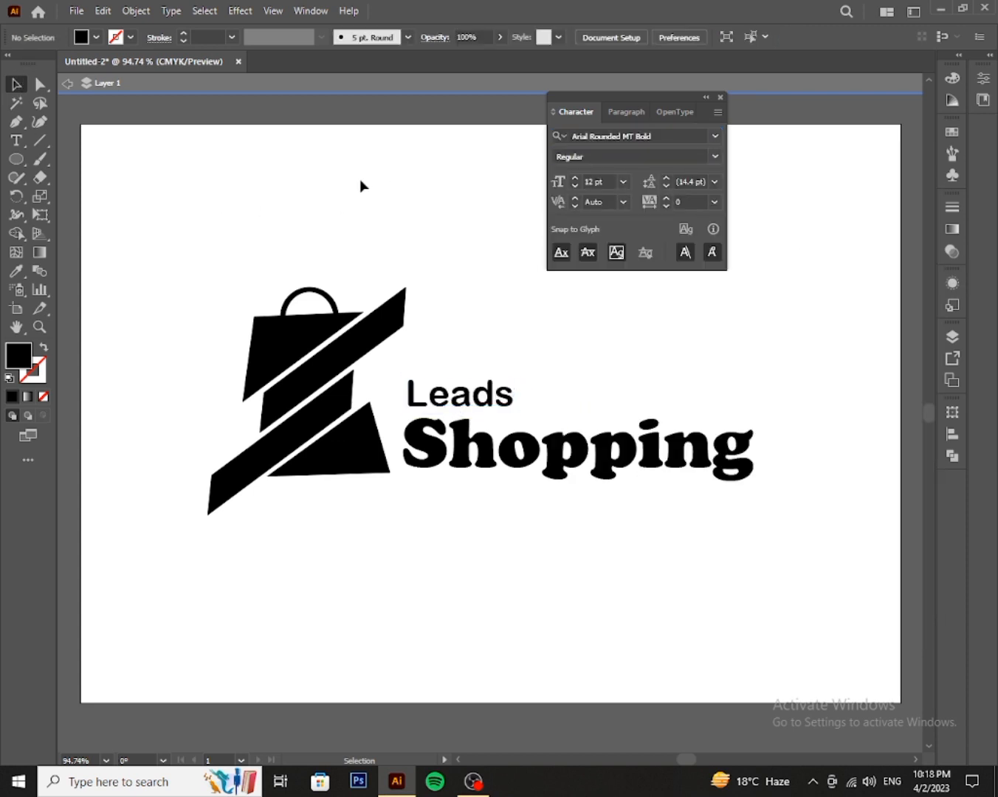
left_click(465, 403)
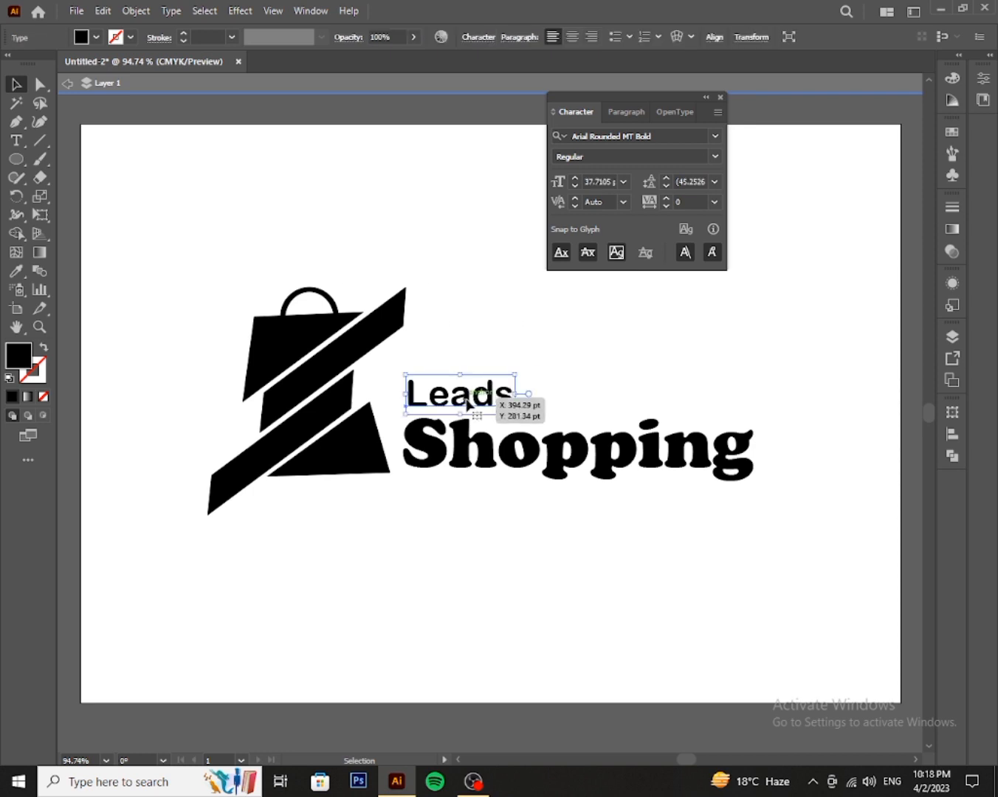
left_click_drag(466, 403, 355, 545)
Replace the copied text below the icon with the tagline "Get Your Shopping On One Click".
double_click(355, 545)
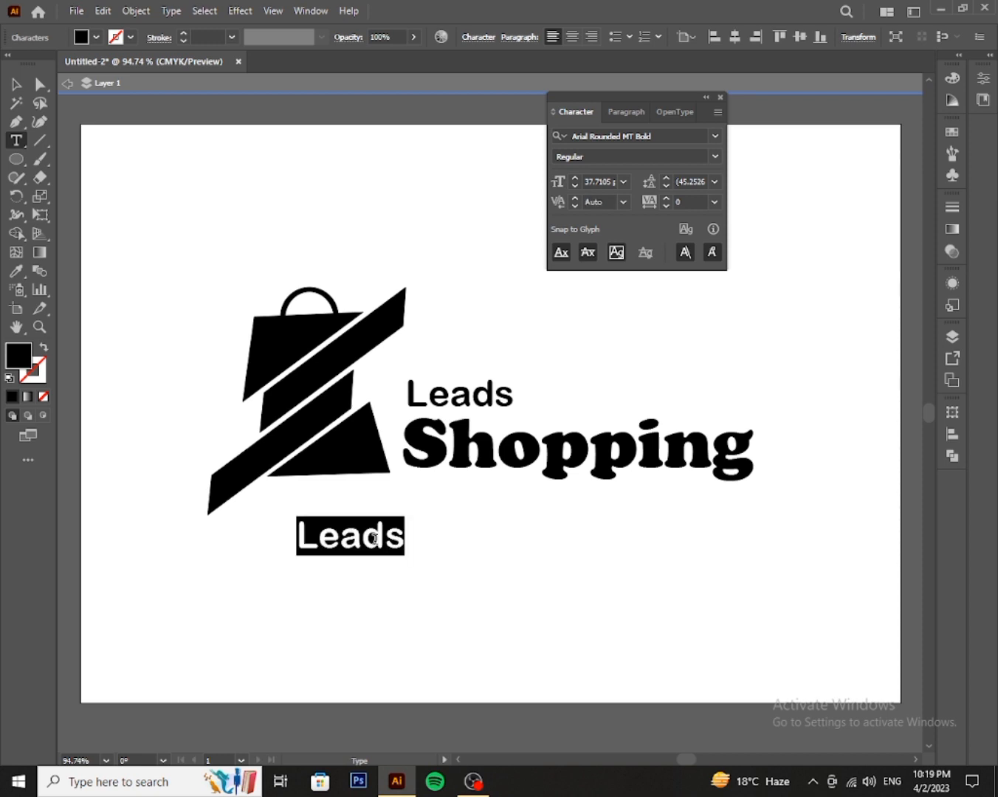
type("Get Y")
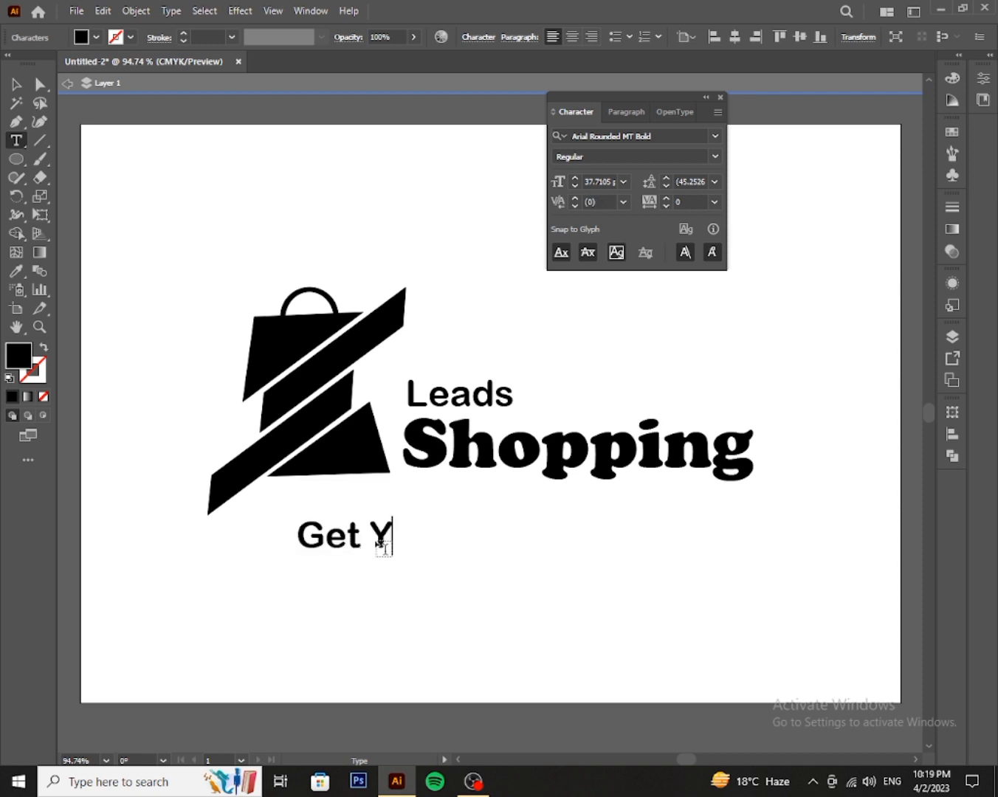
type("our Sh")
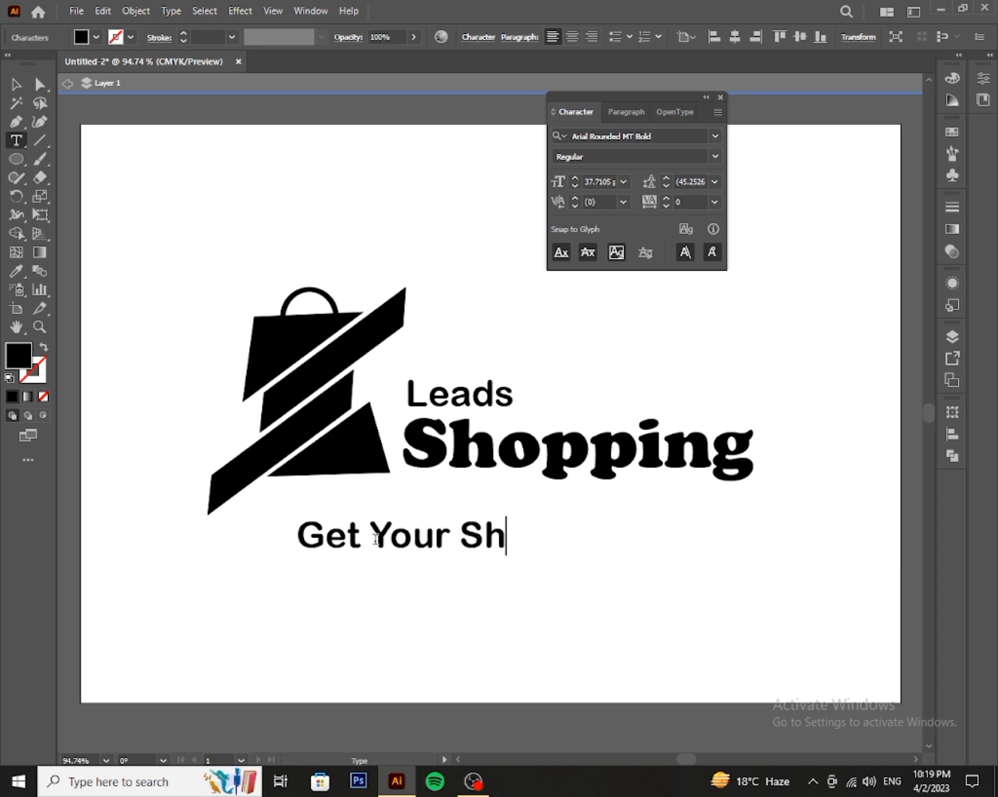
type("opping O")
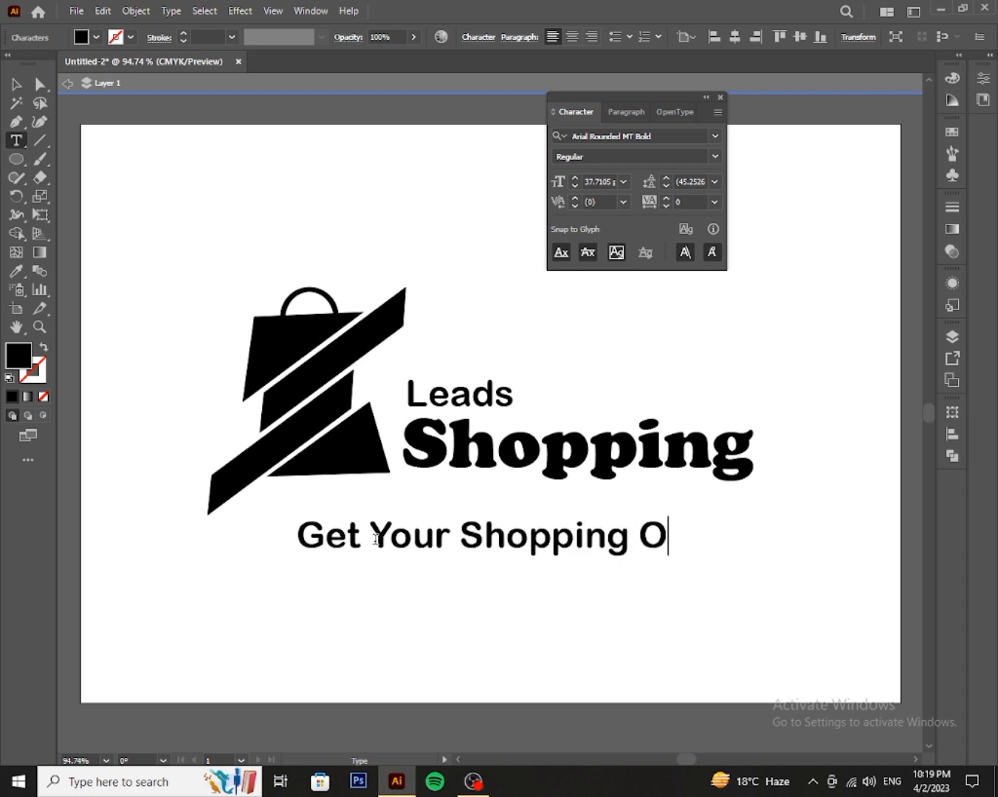
type("n One a")
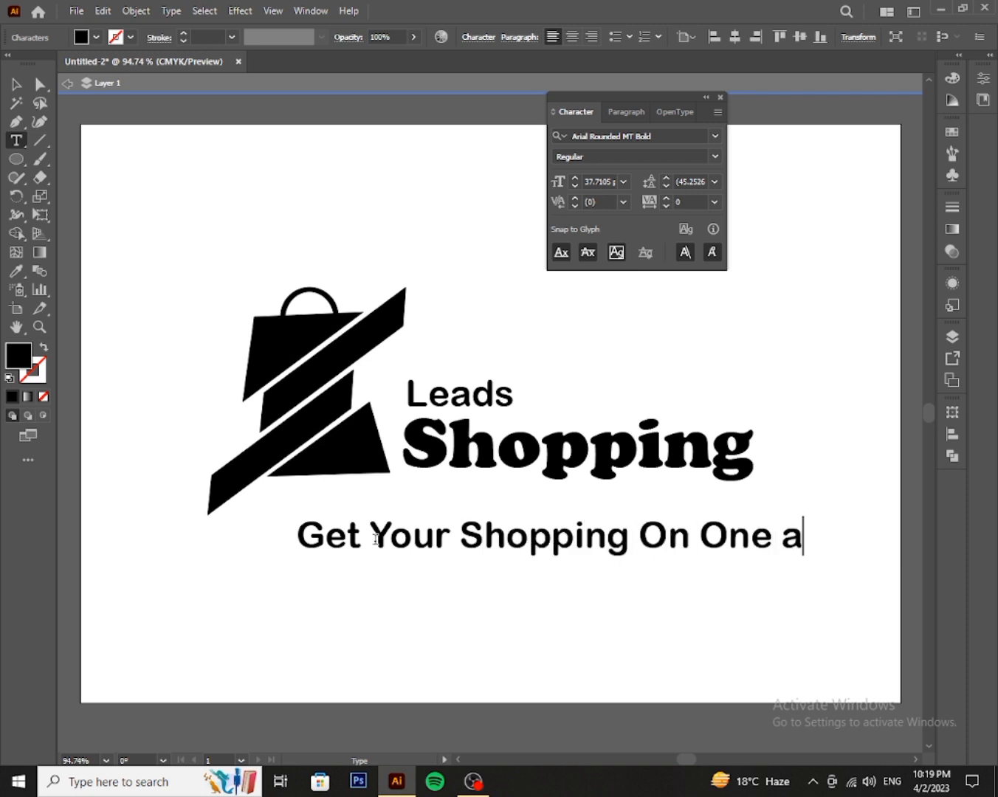
key("BackSpace")
type("Click")
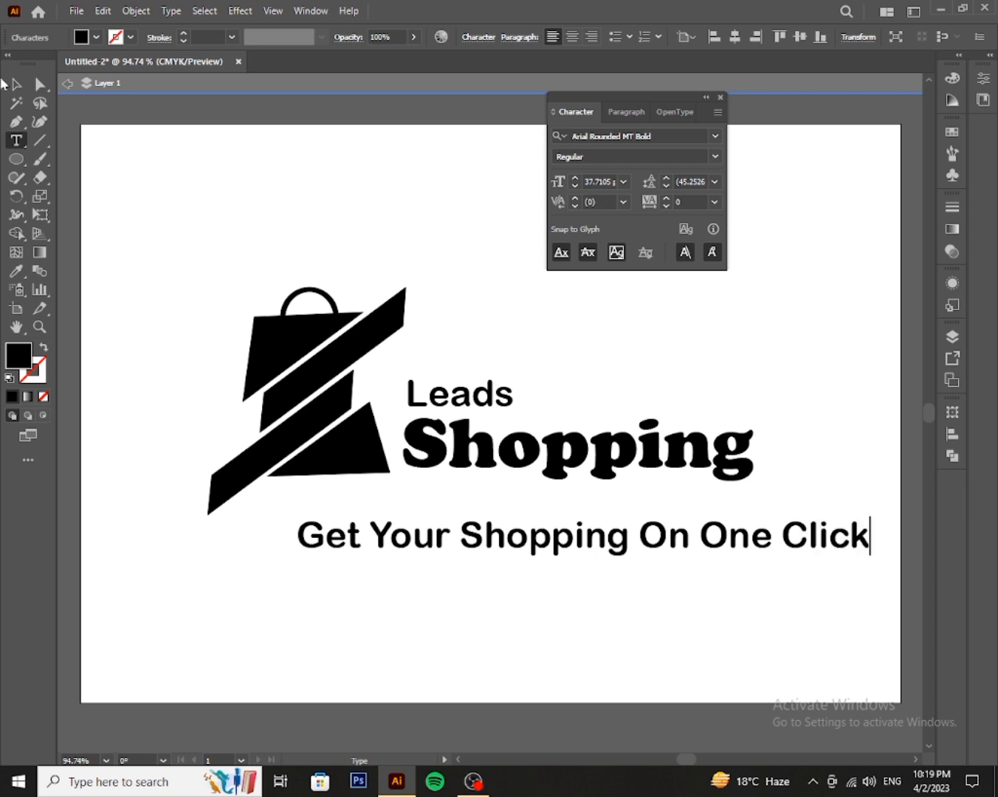
Scale the tagline down to about 27.2 pt and move it up directly beneath the icon and "Shopping".
left_click(16, 83)
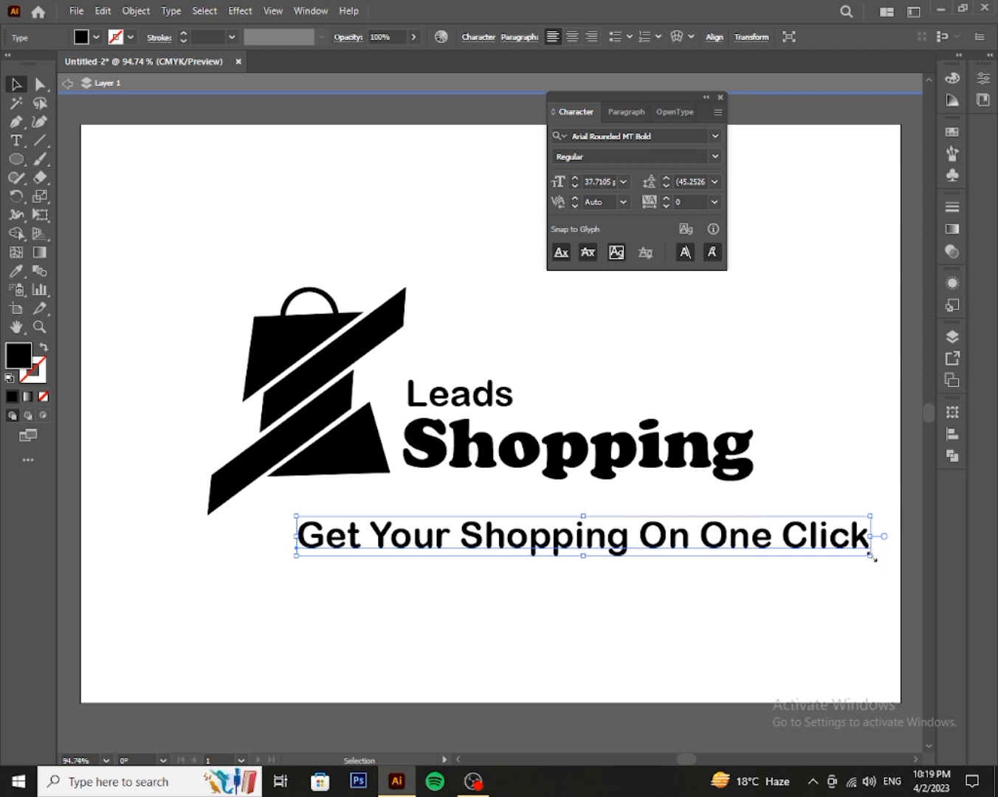
left_click_drag(871, 557, 727, 544)
left_click_drag(410, 528, 372, 505)
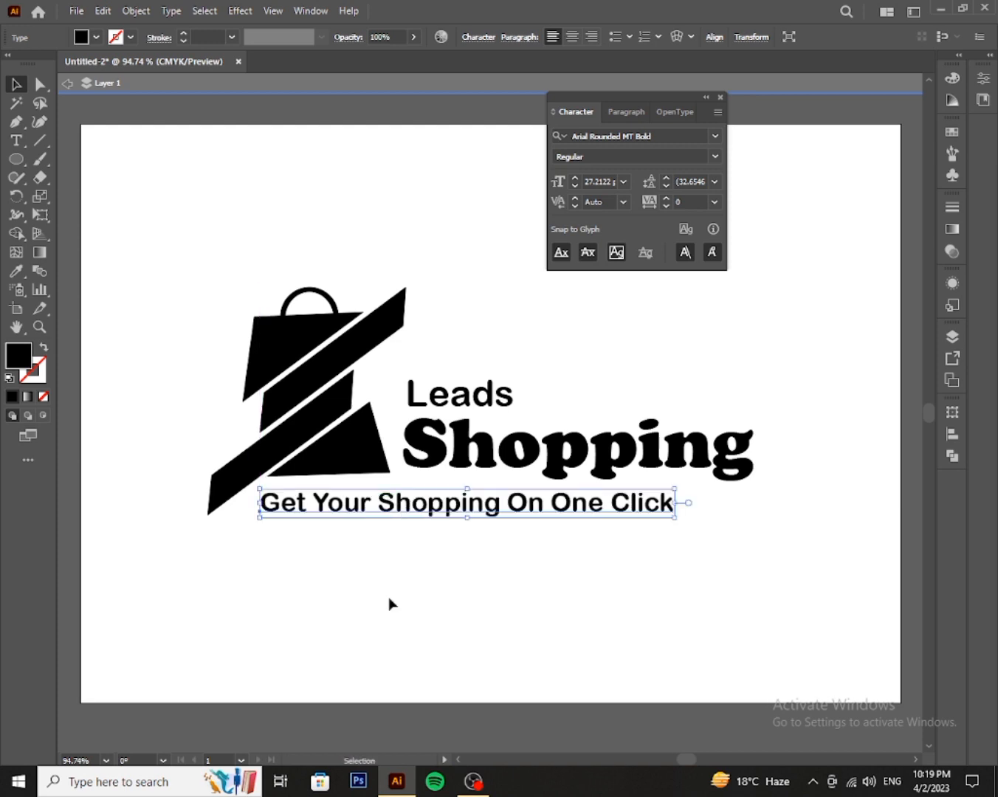
left_click(512, 716)
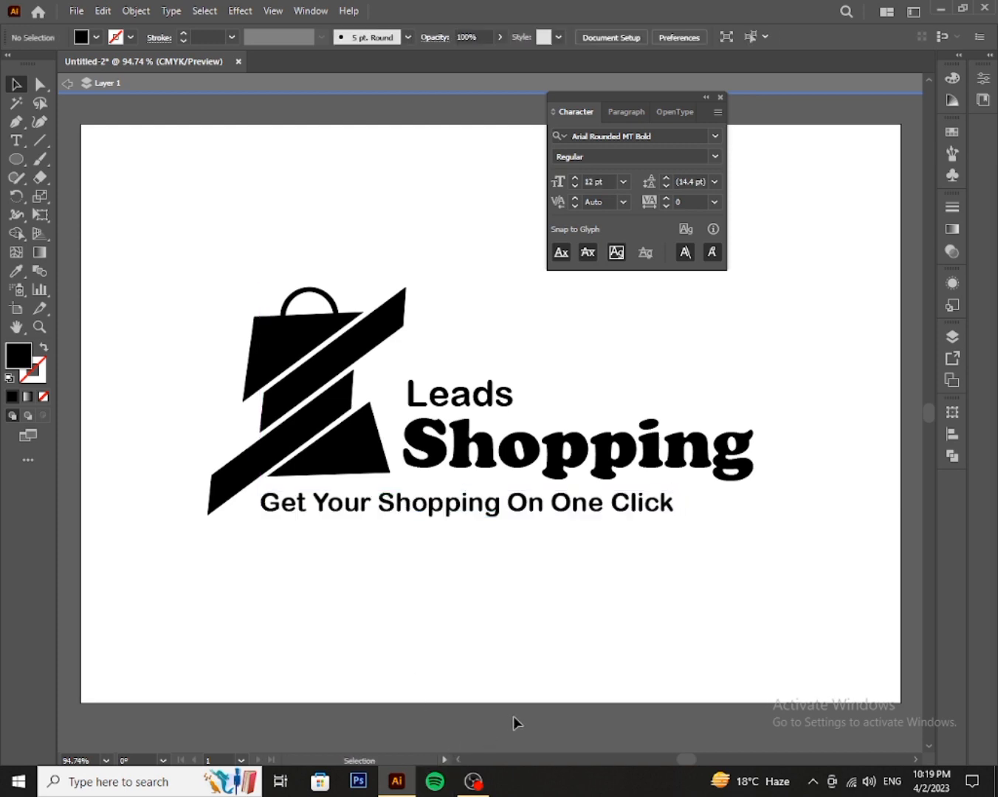
Widen the tagline's letter spacing to a tracking of 40.
left_click(515, 516)
key("alt+Right")
key("alt+Right")
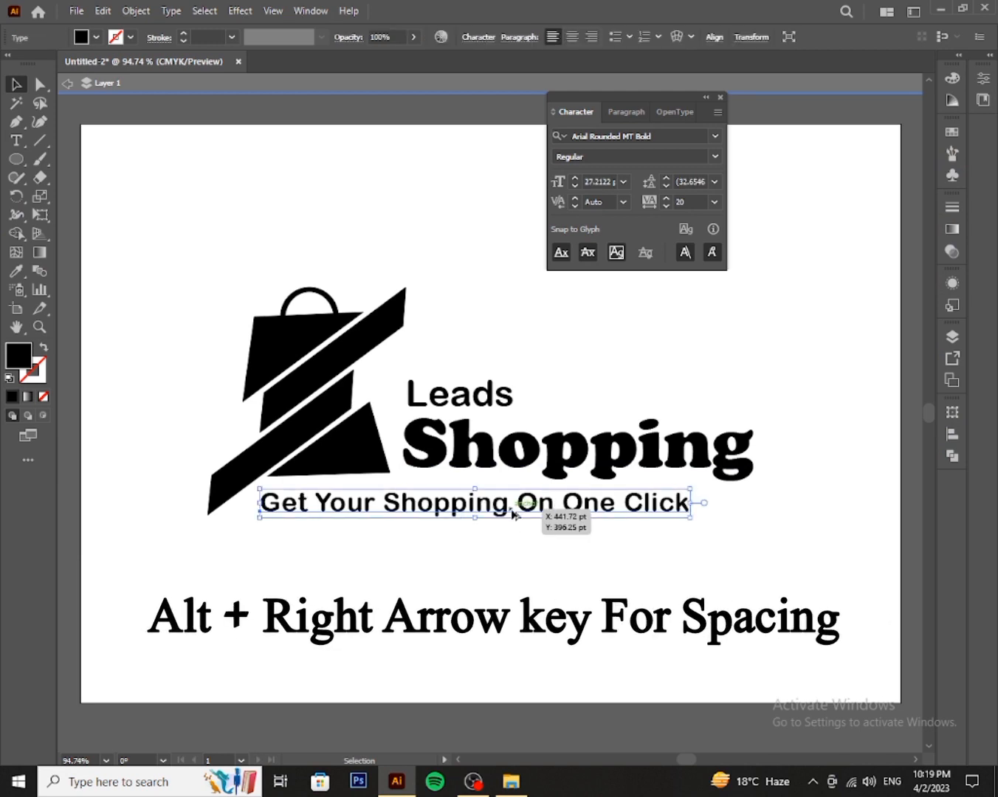
key("alt+Left")
key("alt+Left")
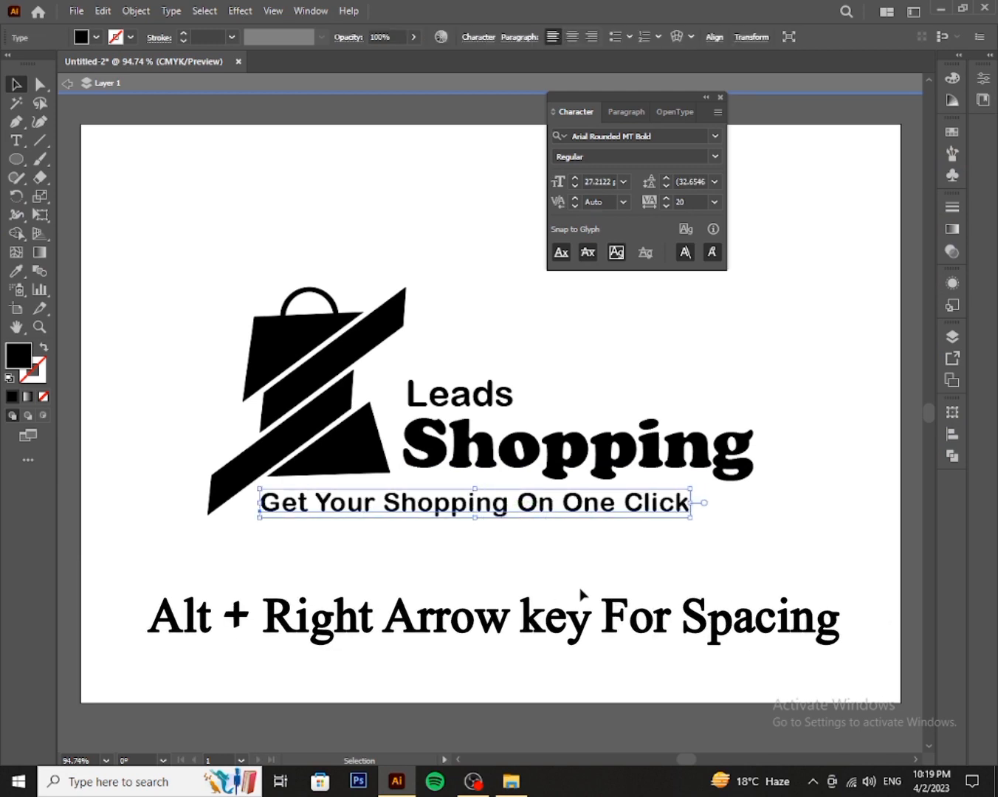
left_click(585, 598)
left_click(481, 509)
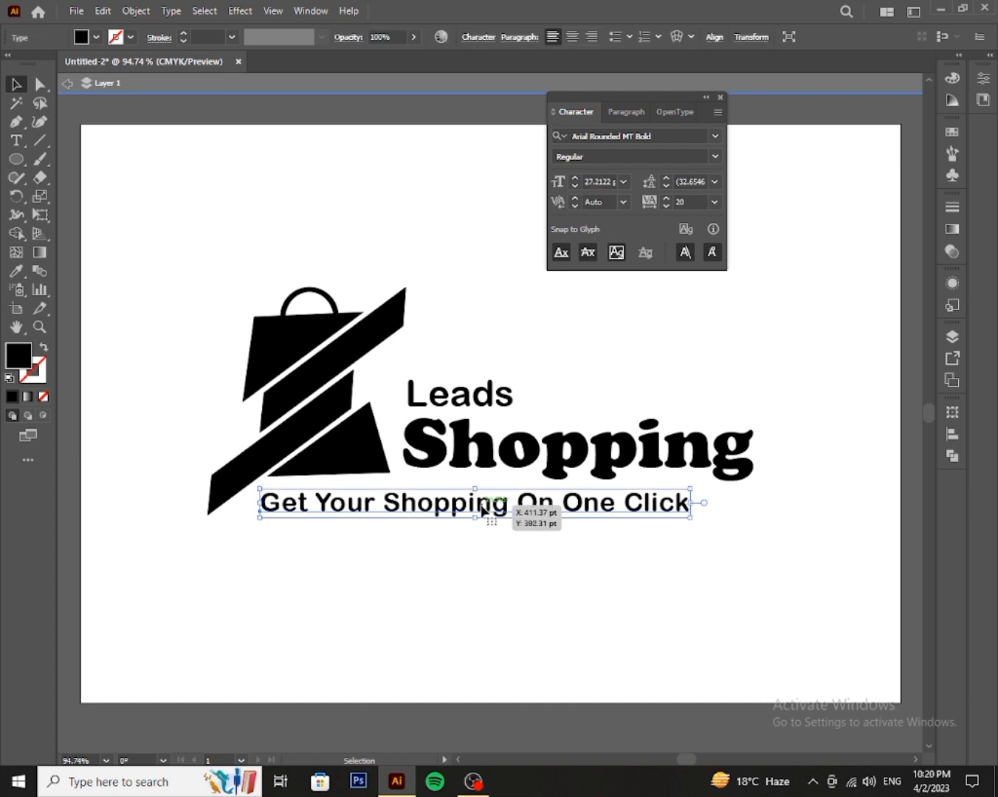
key("alt+Right")
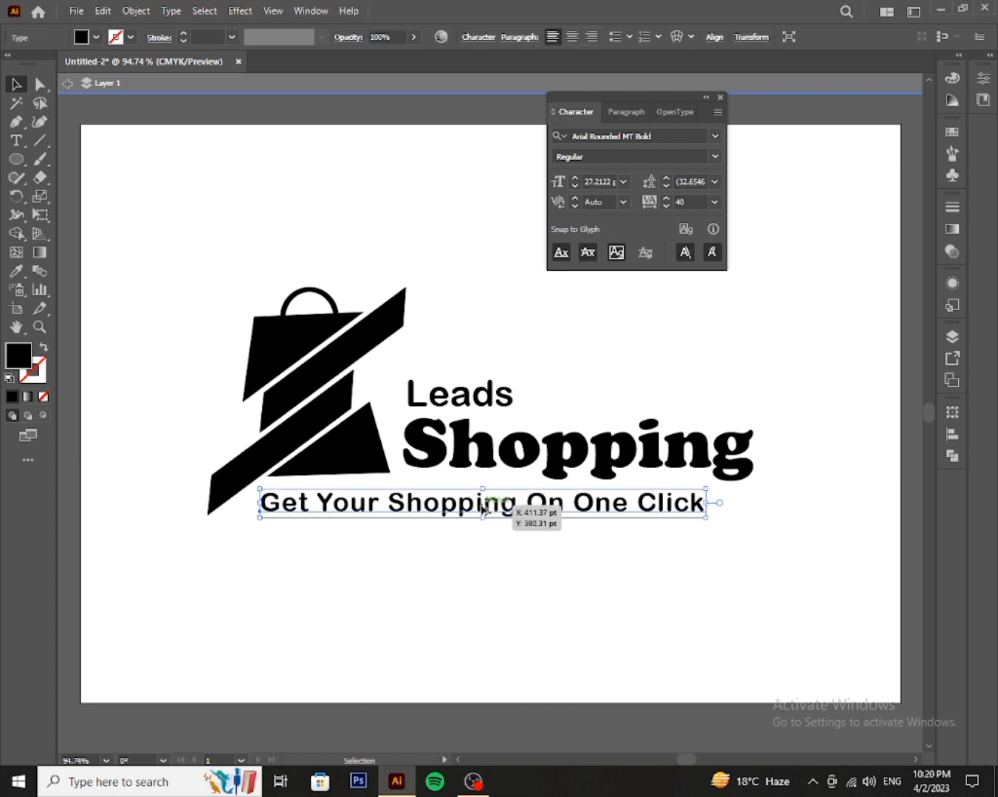
Nudge the tagline slightly left and down beneath the icon.
key("Left")
key("Left")
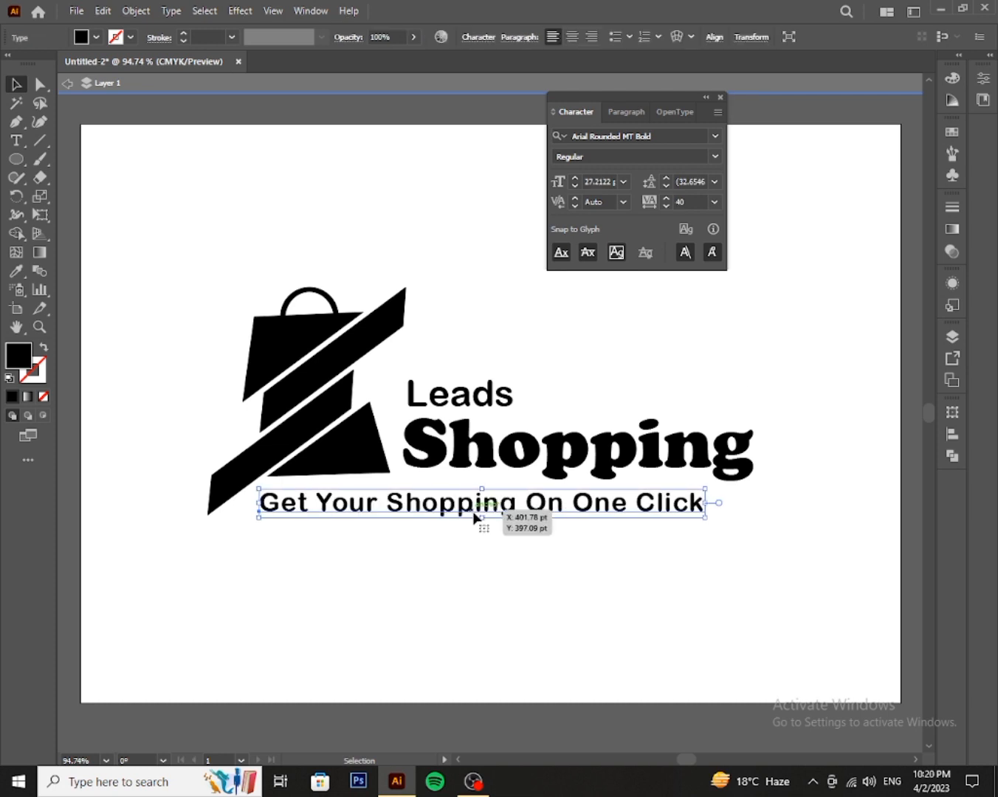
key("Down")
key("Down")
key("Down")
key("Left")
key("Left")
left_click(466, 588)
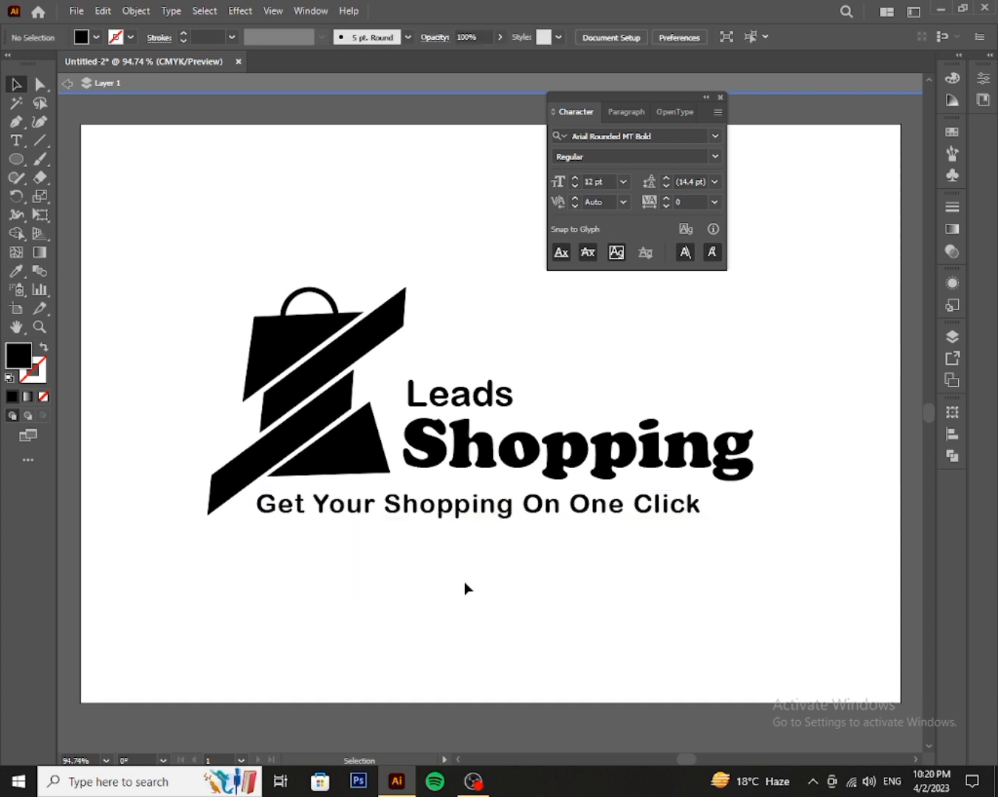
Reduce the tagline's letter spacing back to a tracking of 0.
left_click(451, 518)
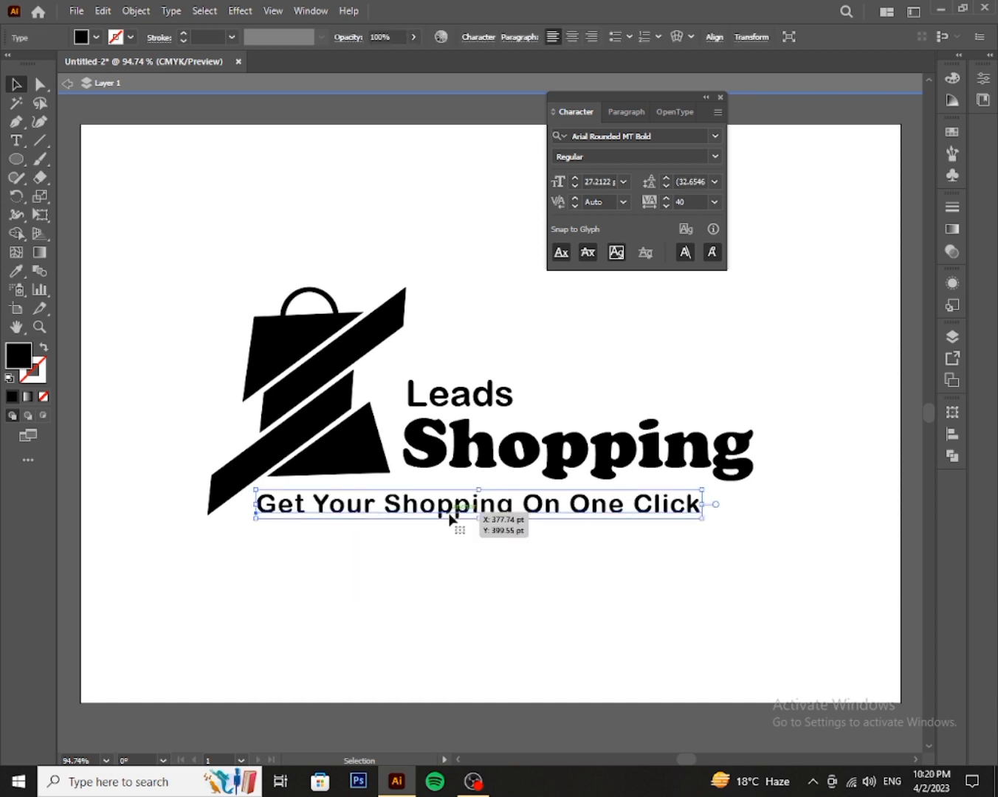
key("alt+Left")
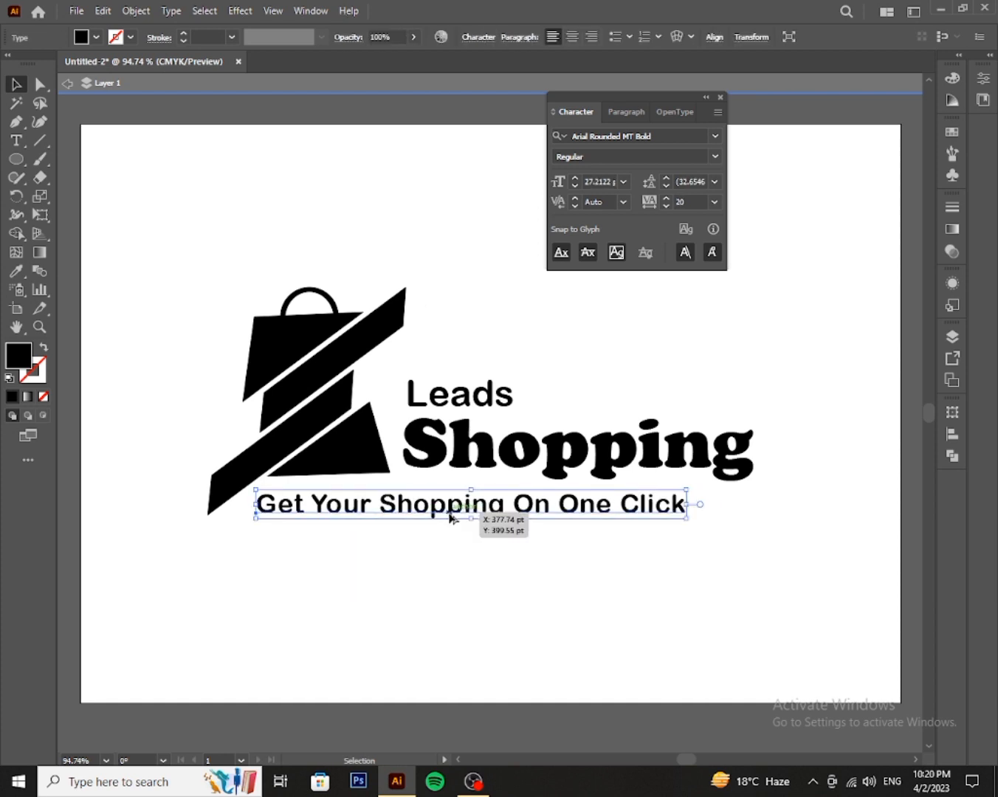
key("alt+Left")
key("alt+Right")
key("alt+Left")
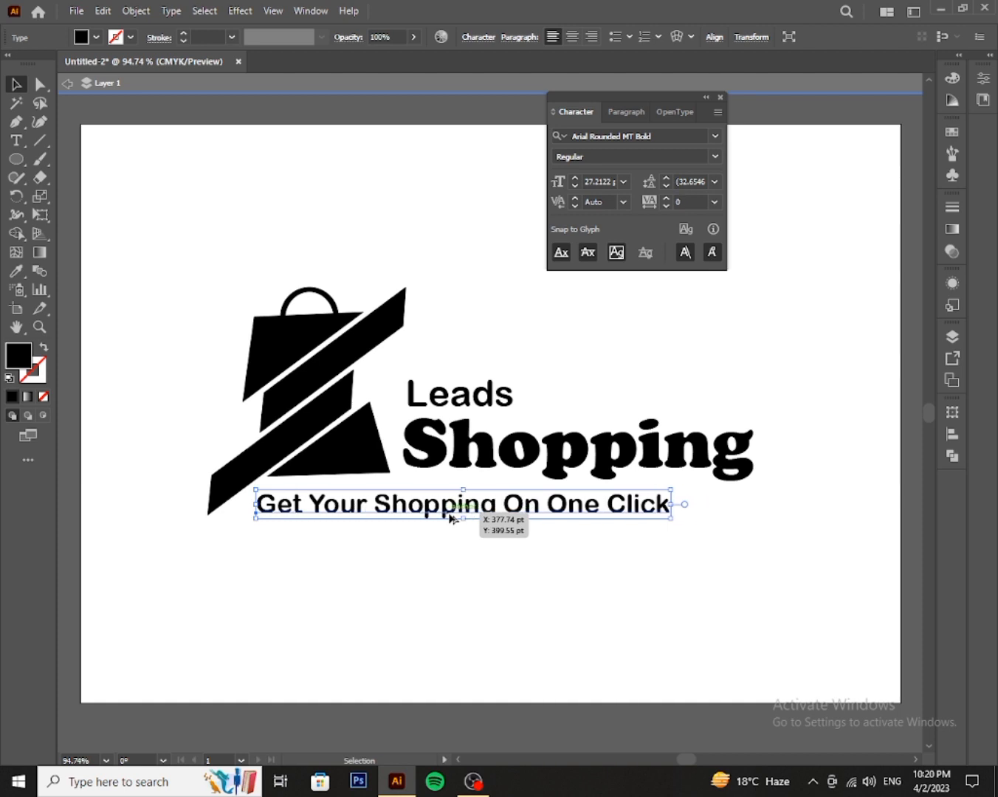
Stretch the tagline horizontally to end beneath the "n" of "Shopping" and increase its height slightly, to about 27.3 pt.
left_click_drag(671, 506, 704, 507)
left_click(685, 553)
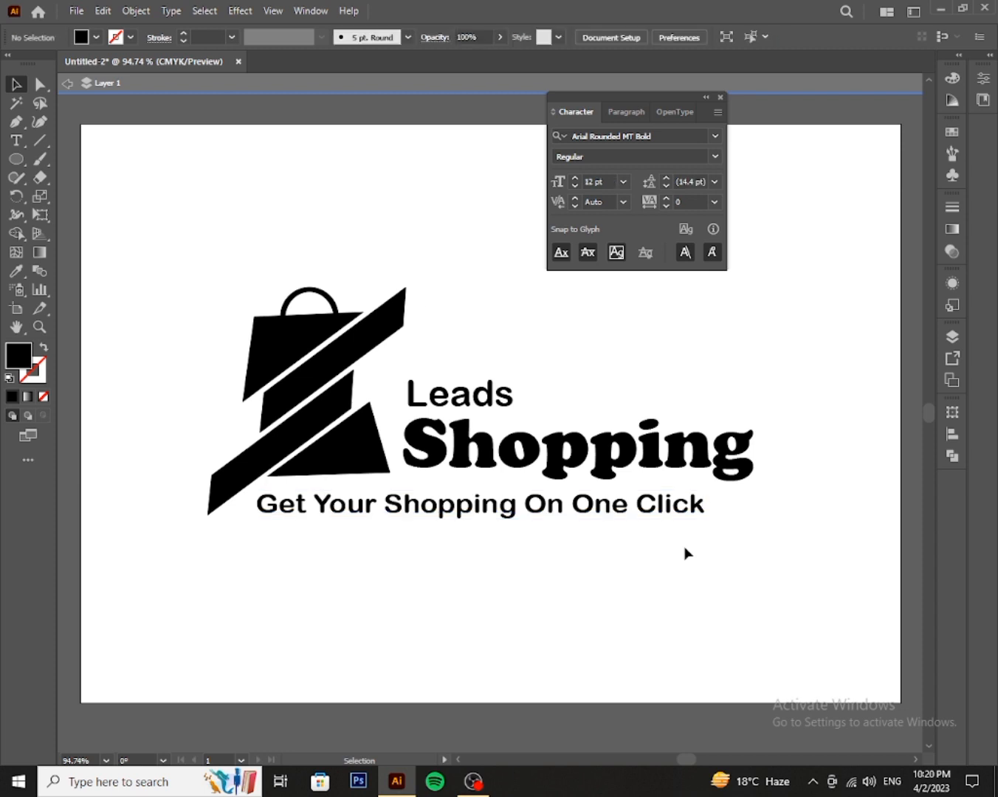
left_click(576, 516)
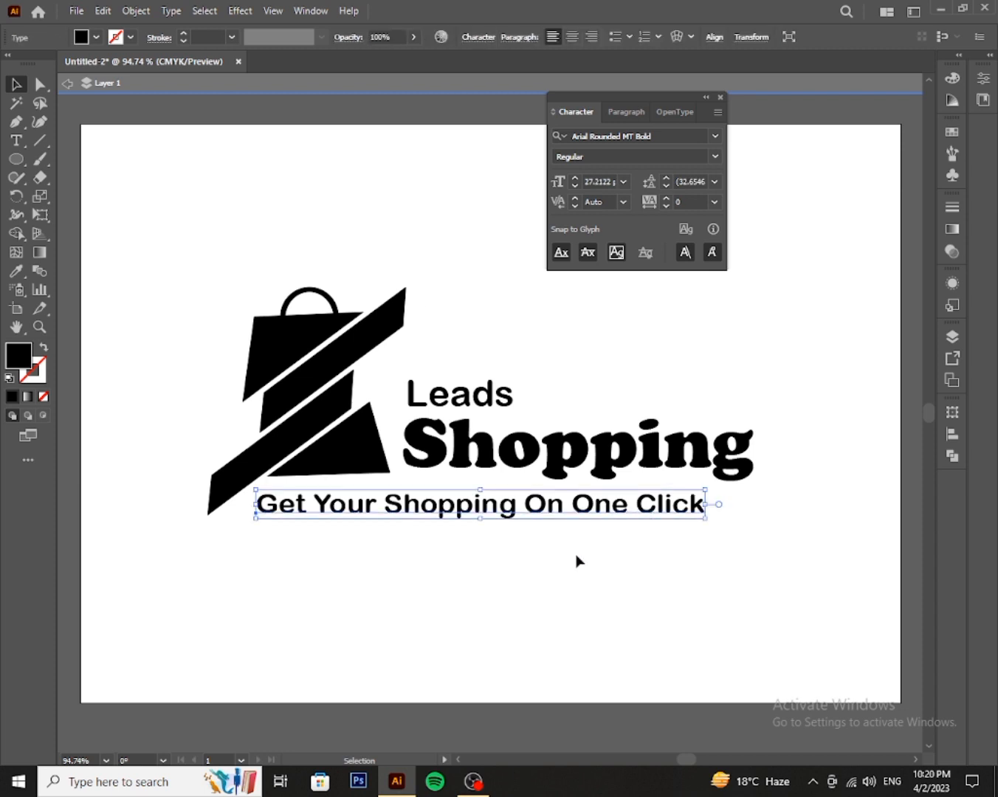
left_click(468, 548)
left_click(396, 511)
left_click_drag(482, 522, 484, 520)
left_click(530, 565)
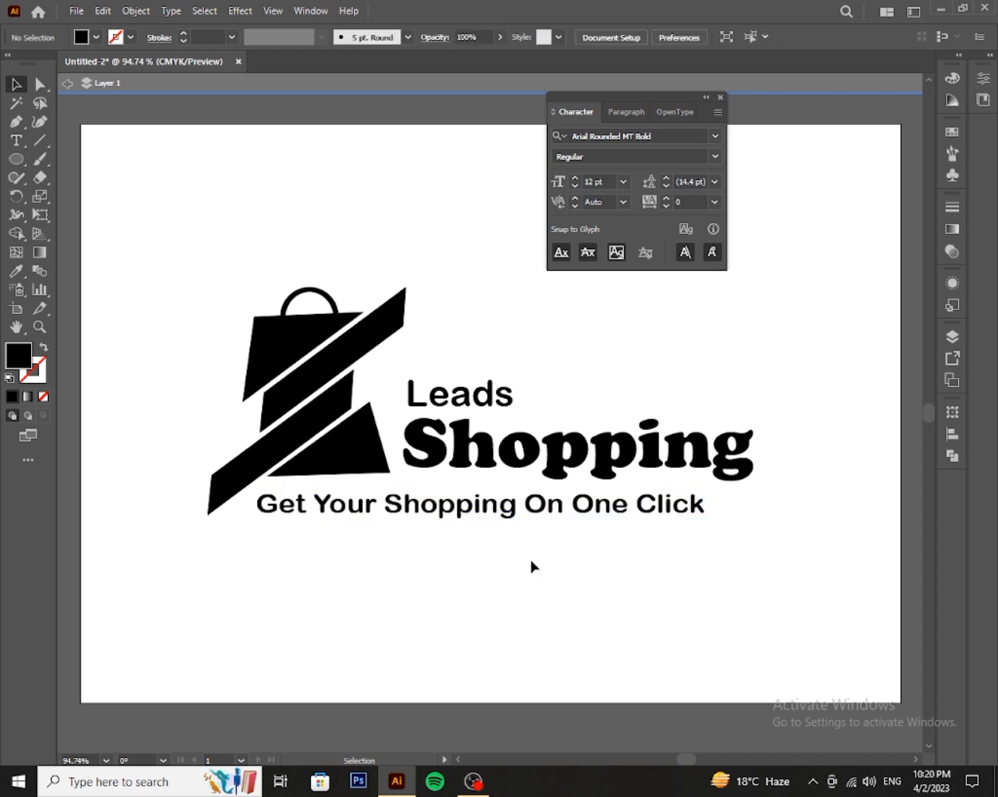
left_click(509, 512)
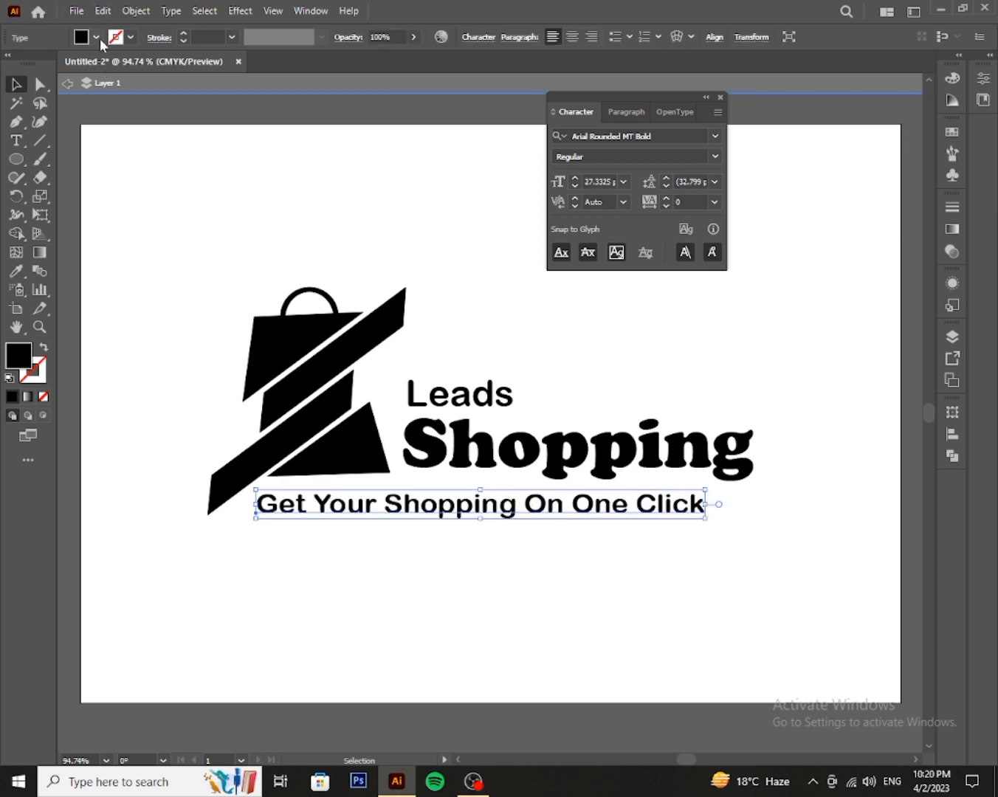
left_click(174, 191)
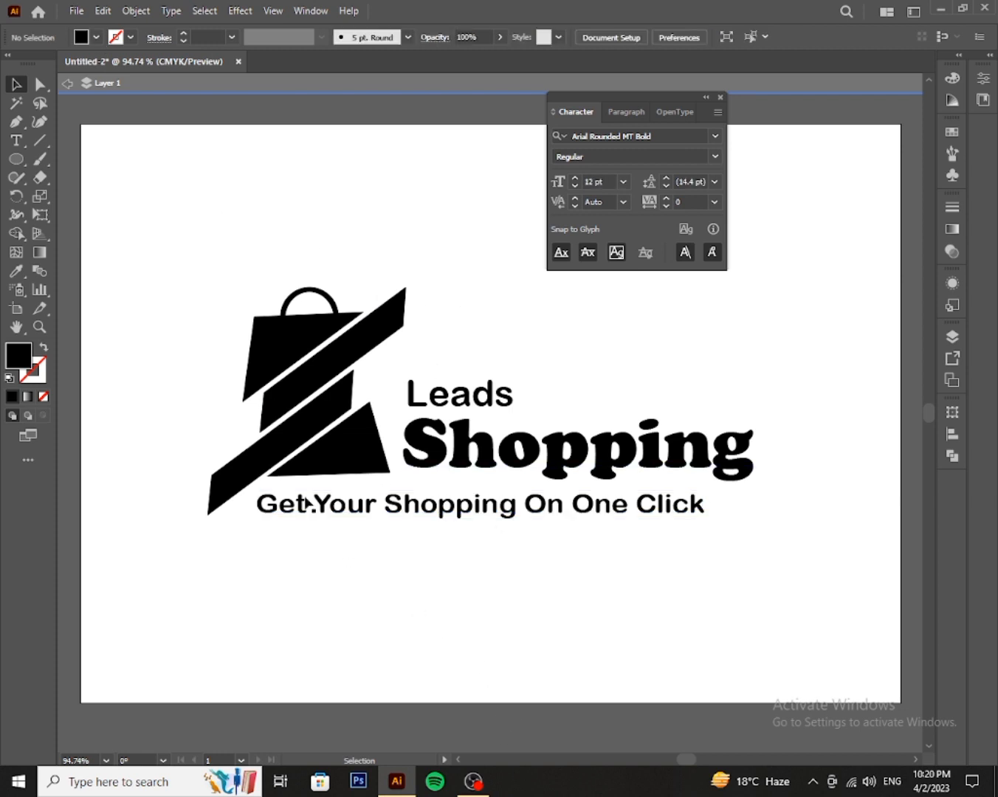
Fill the upper bag piece with a white-to-black linear gradient and close the Character panel.
left_click(270, 346)
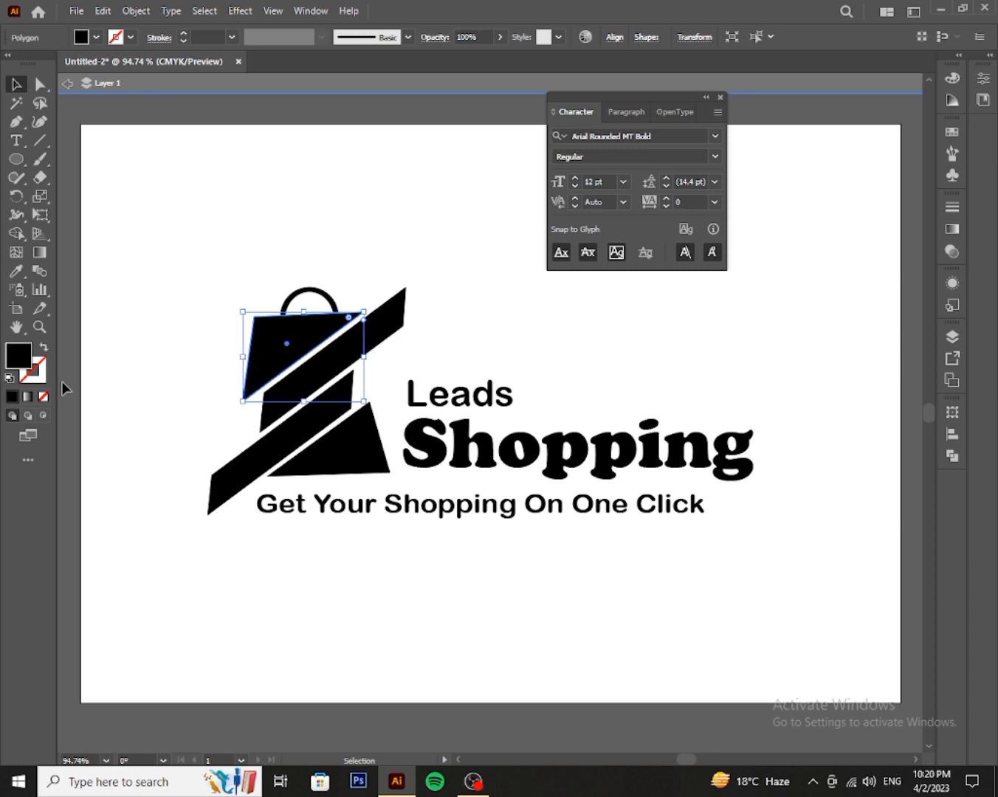
left_click(27, 396)
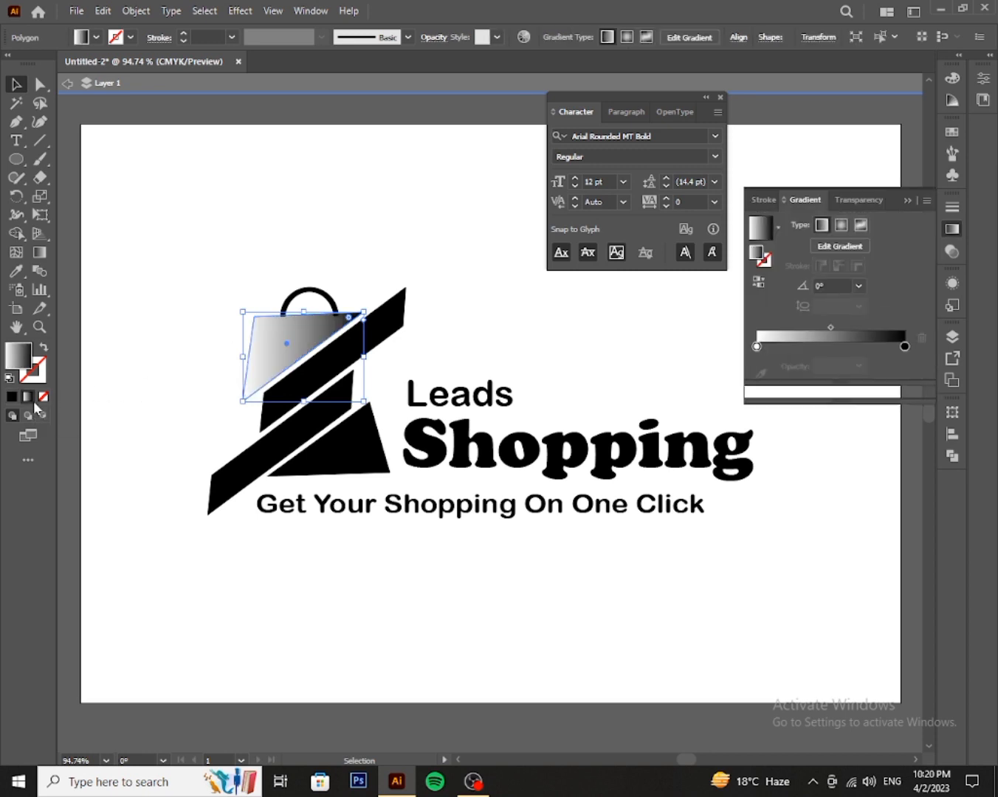
double_click(905, 346)
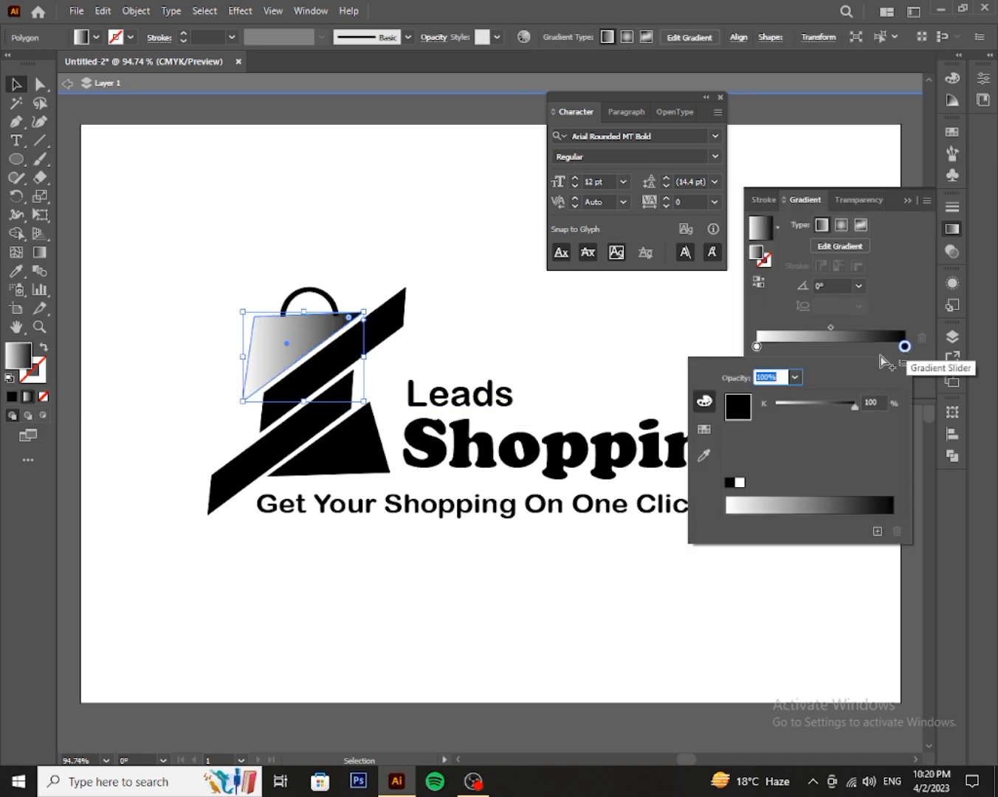
left_click(703, 429)
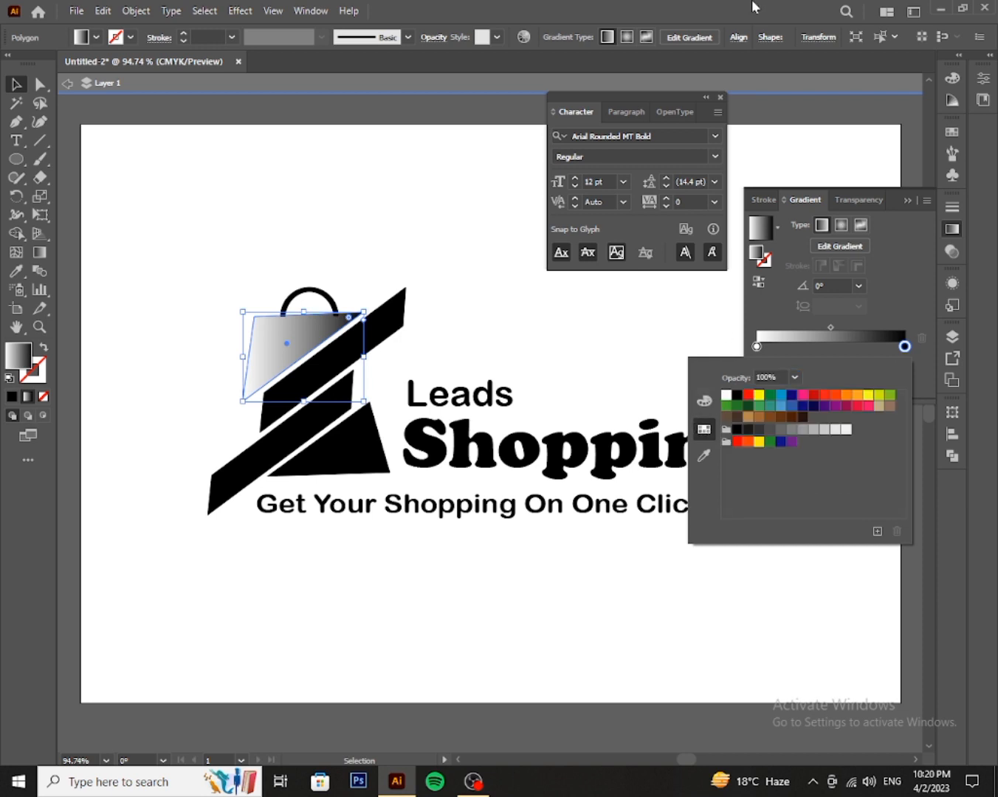
left_click(721, 96)
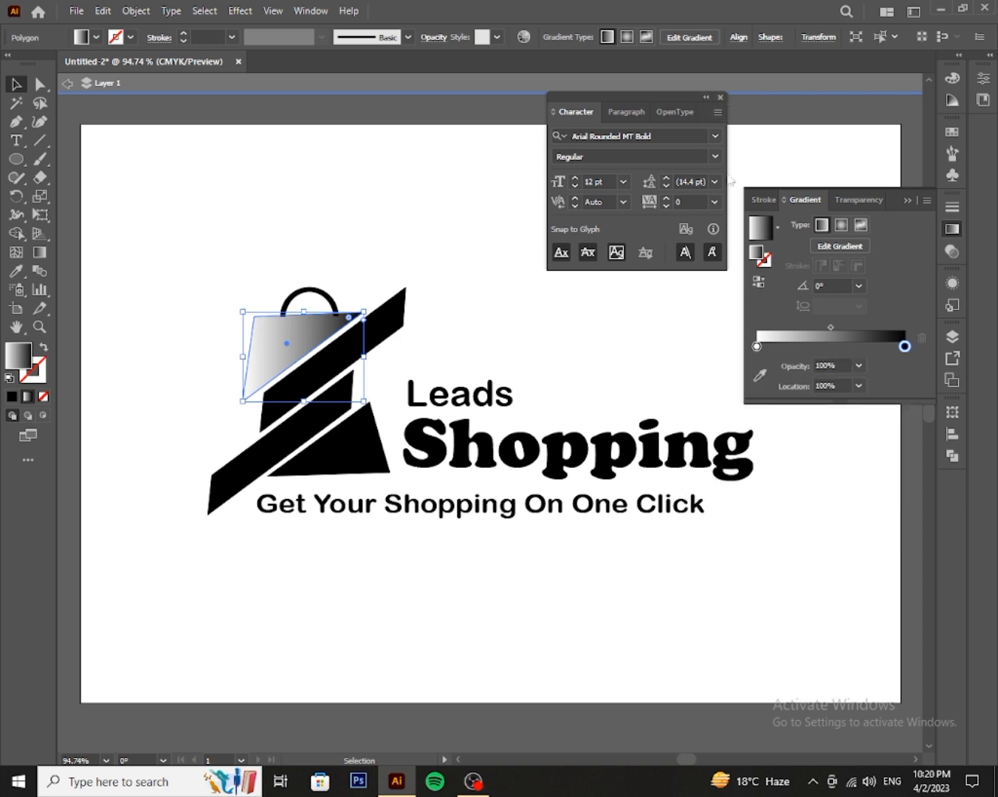
left_click(721, 98)
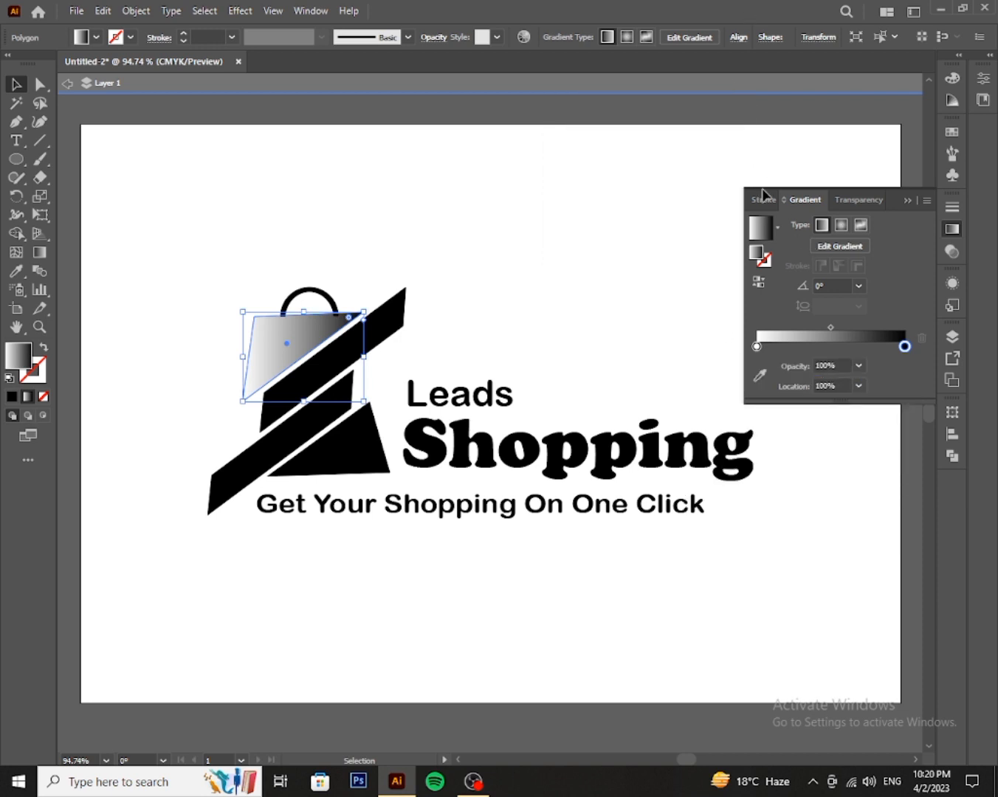
Set the gradient's black end stop to red and add another red stop at about 74%.
double_click(905, 351)
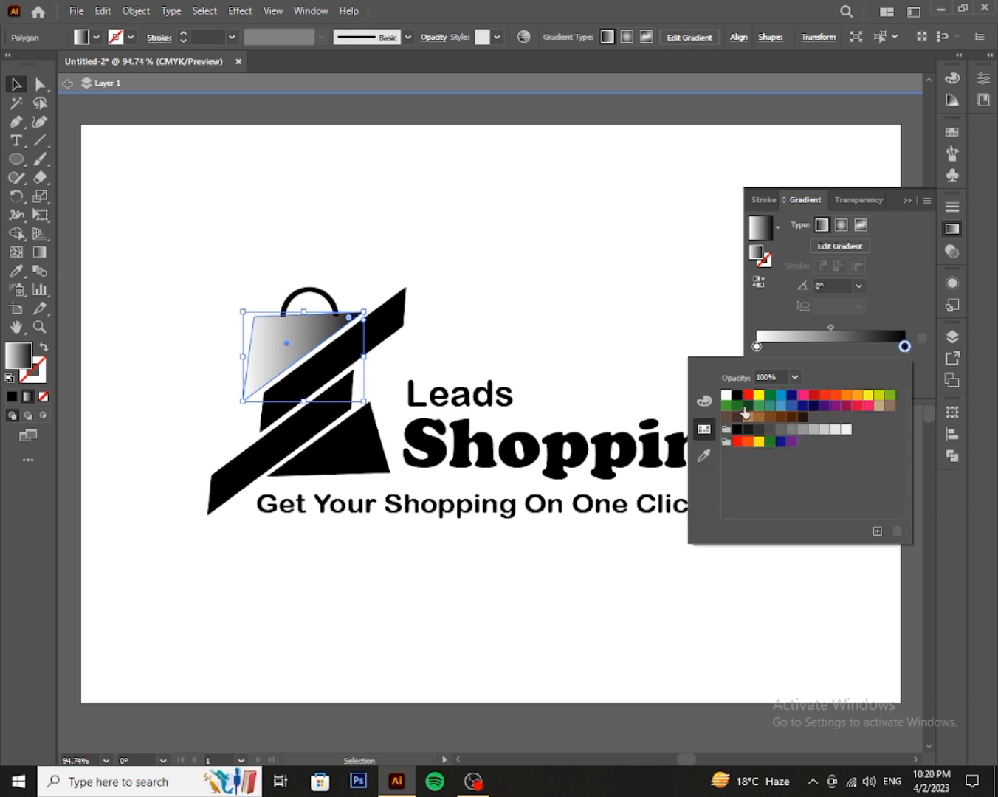
left_click(811, 396)
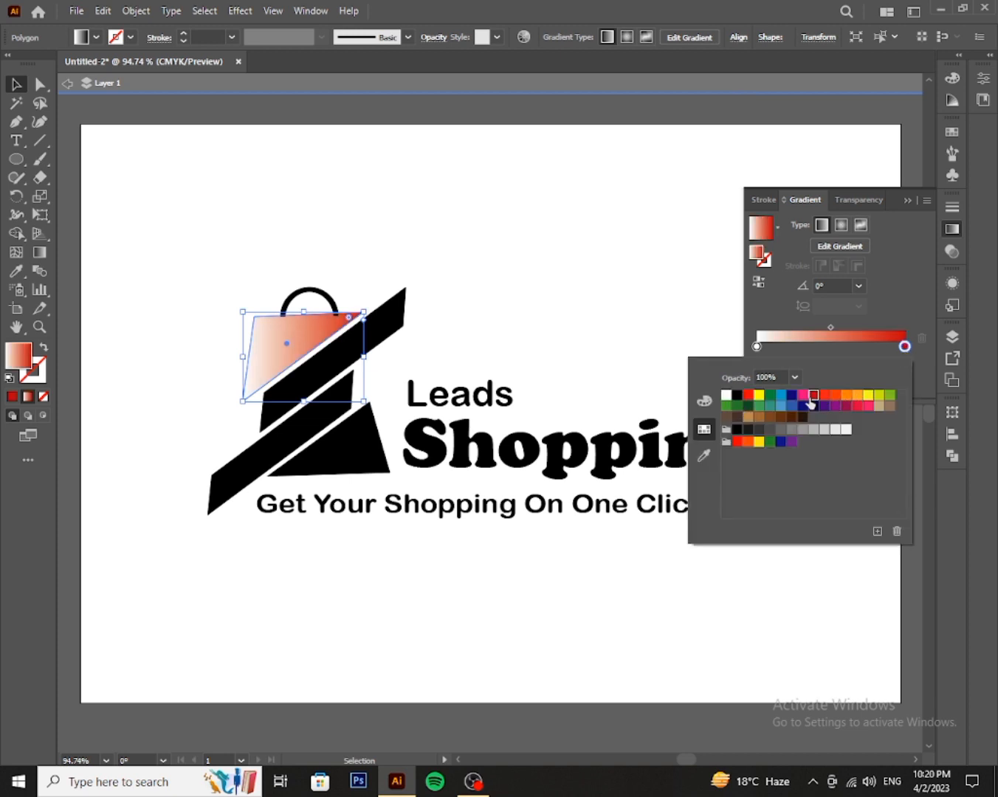
left_click(904, 349)
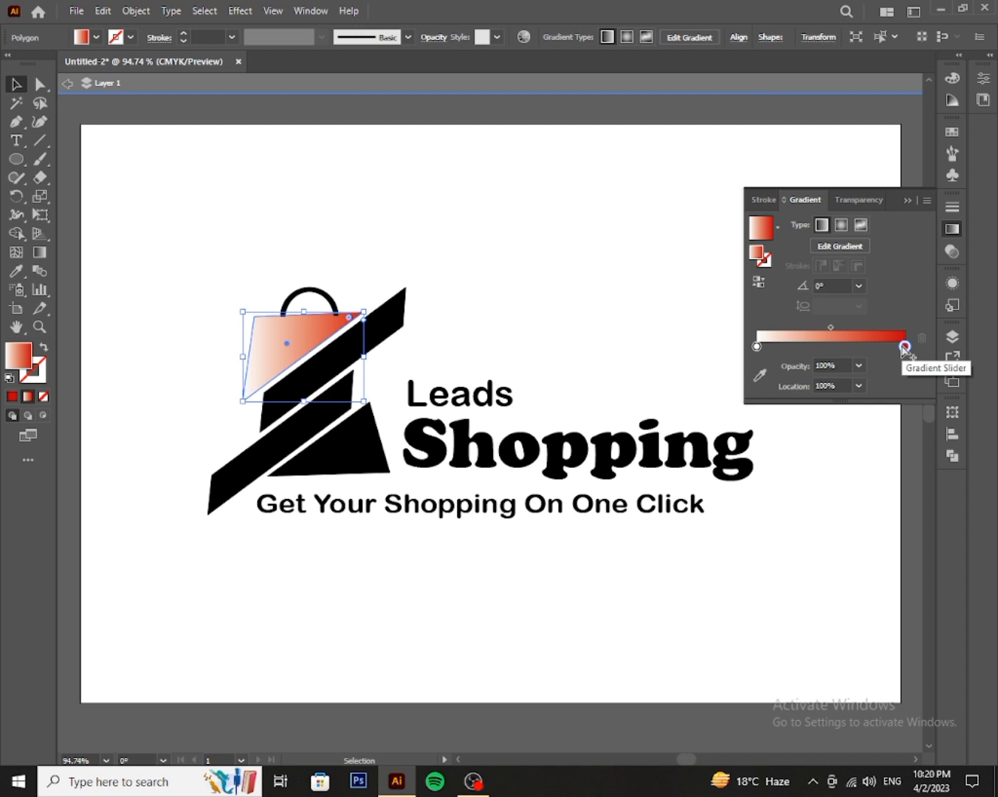
left_click(888, 348)
mouse_move(867, 356)
left_mouse_down()
mouse_move(857, 357)
mouse_move(866, 357)
left_mouse_up()
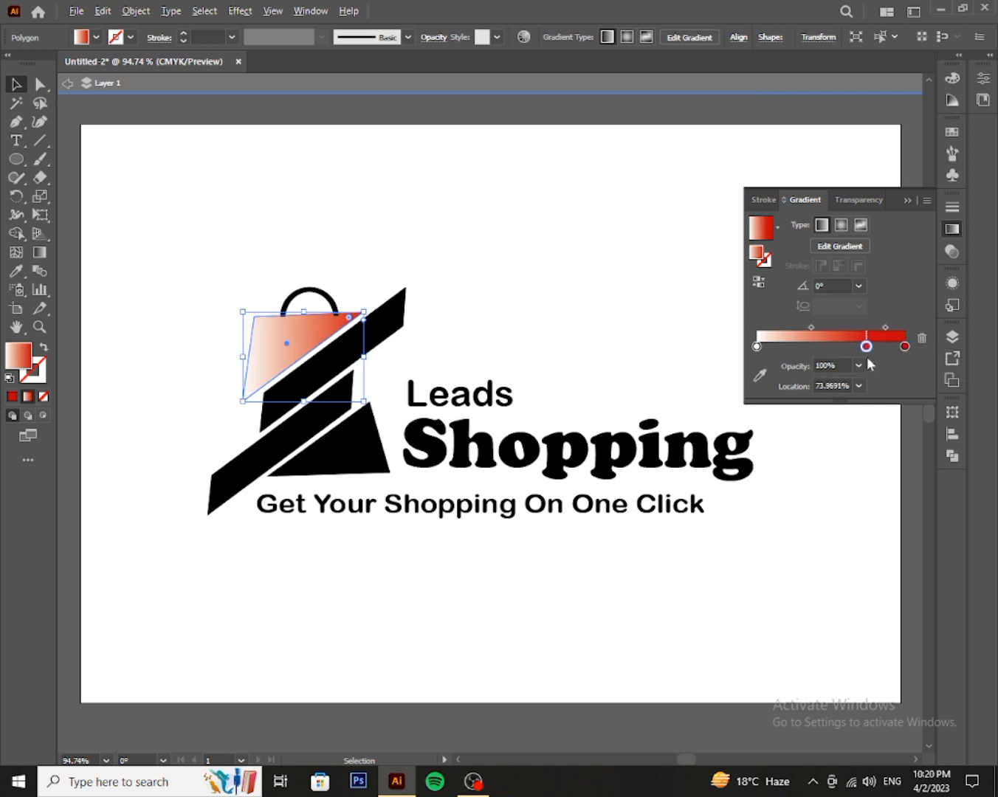
Recolor the 74% stop of the upper bag piece's gradient to a brighter red, without leaving a duplicate stop beside it.
double_click(864, 349)
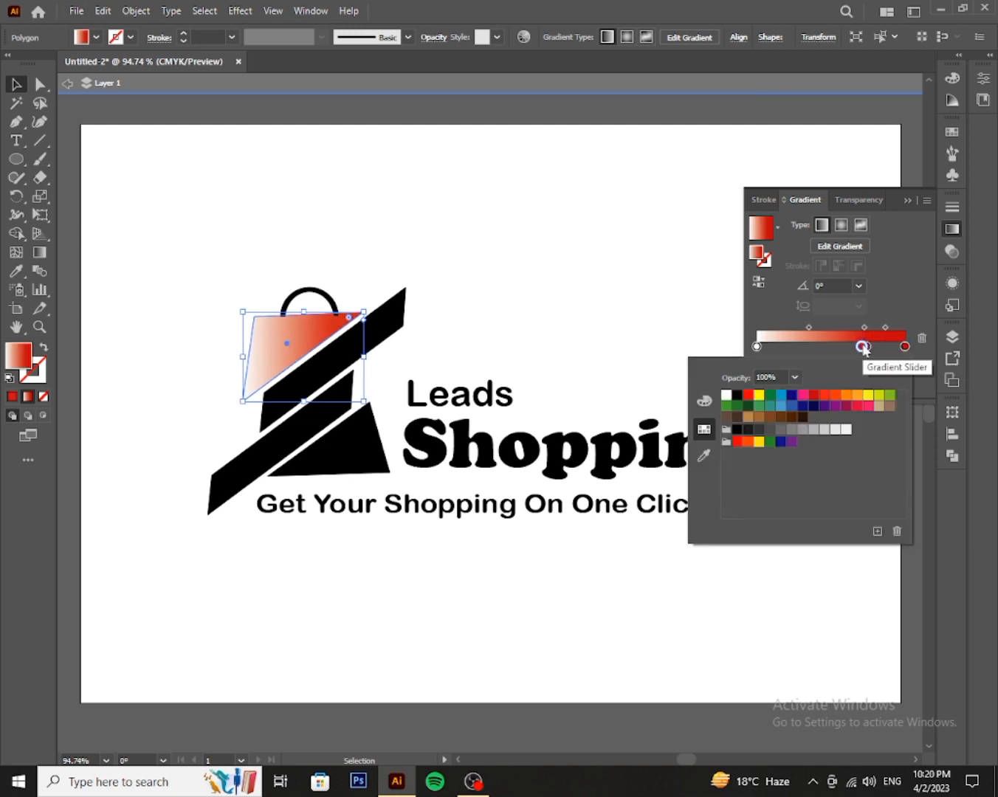
left_click(863, 348)
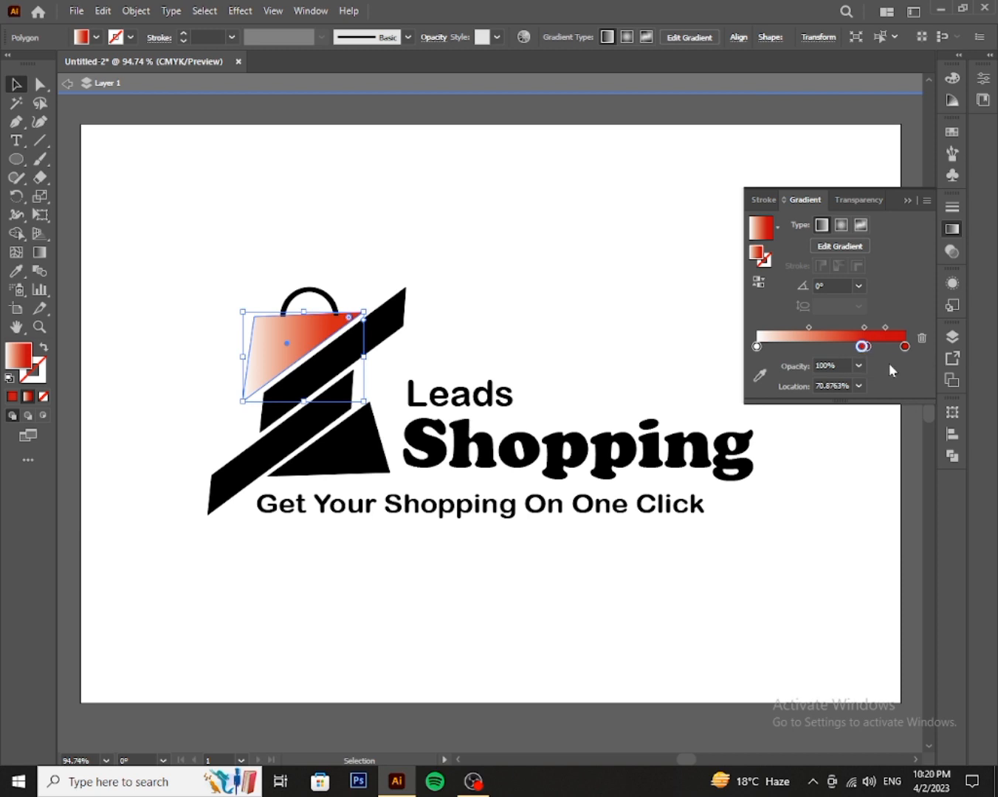
left_click_drag(864, 348, 868, 348)
double_click(866, 347)
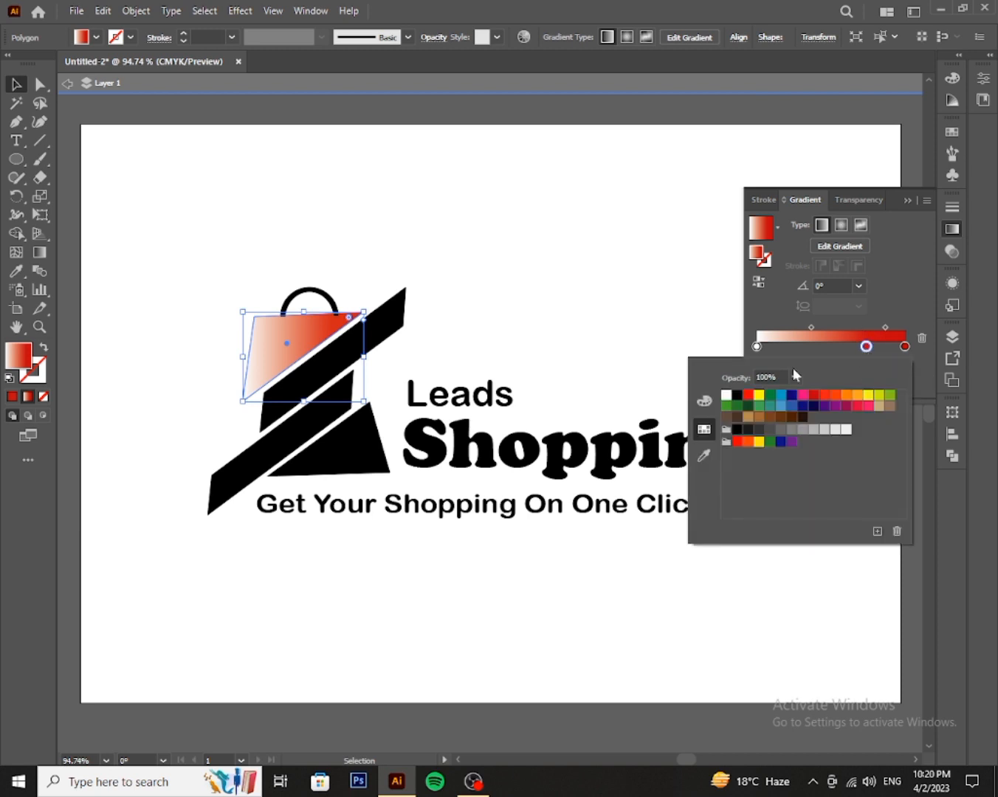
left_click(824, 395)
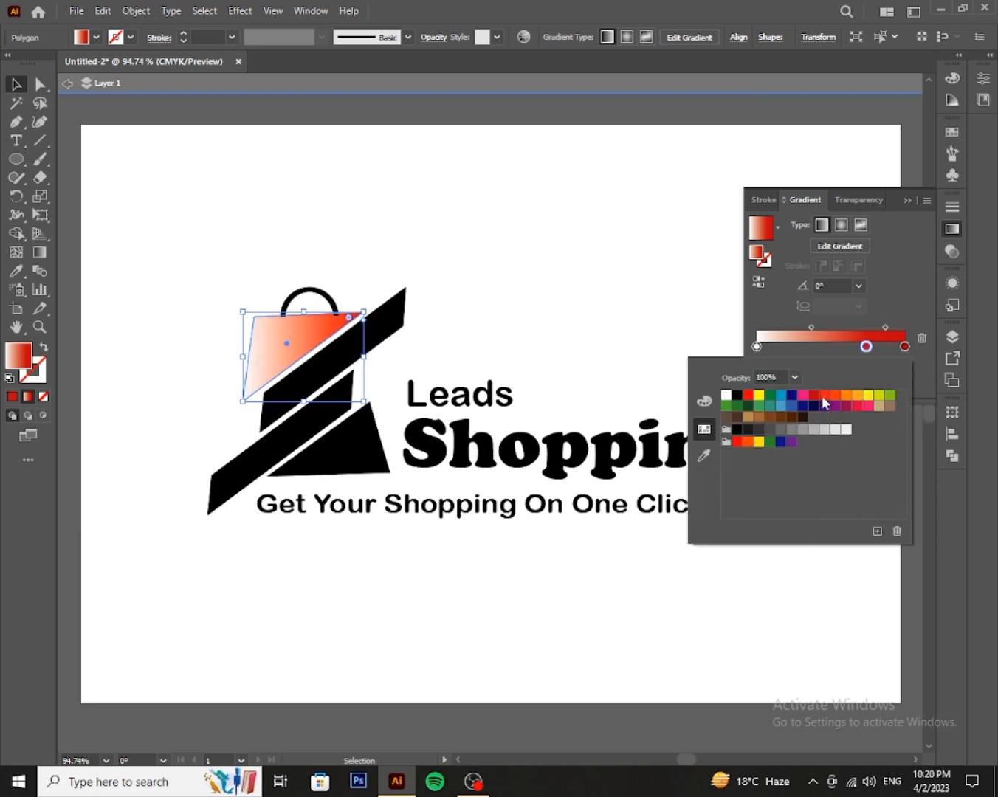
left_click(866, 349)
Add another stop slightly before the middle of the upper bag piece's gradient and color it orange-red.
left_click(835, 347)
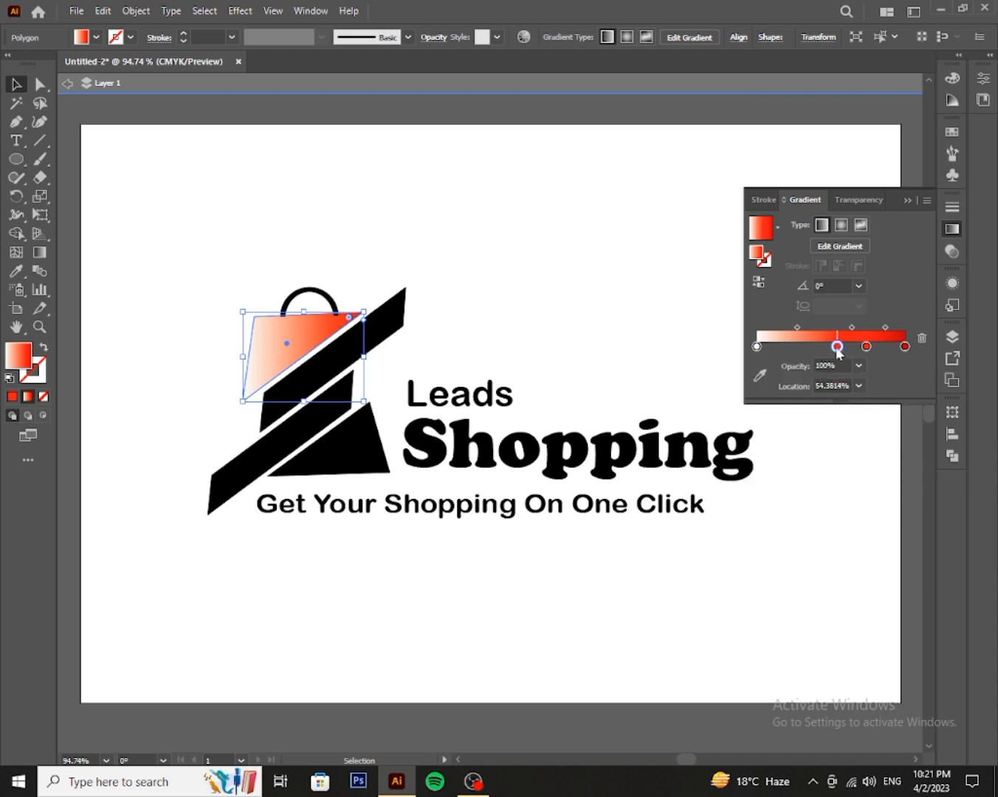
left_click_drag(834, 347, 826, 347)
double_click(827, 347)
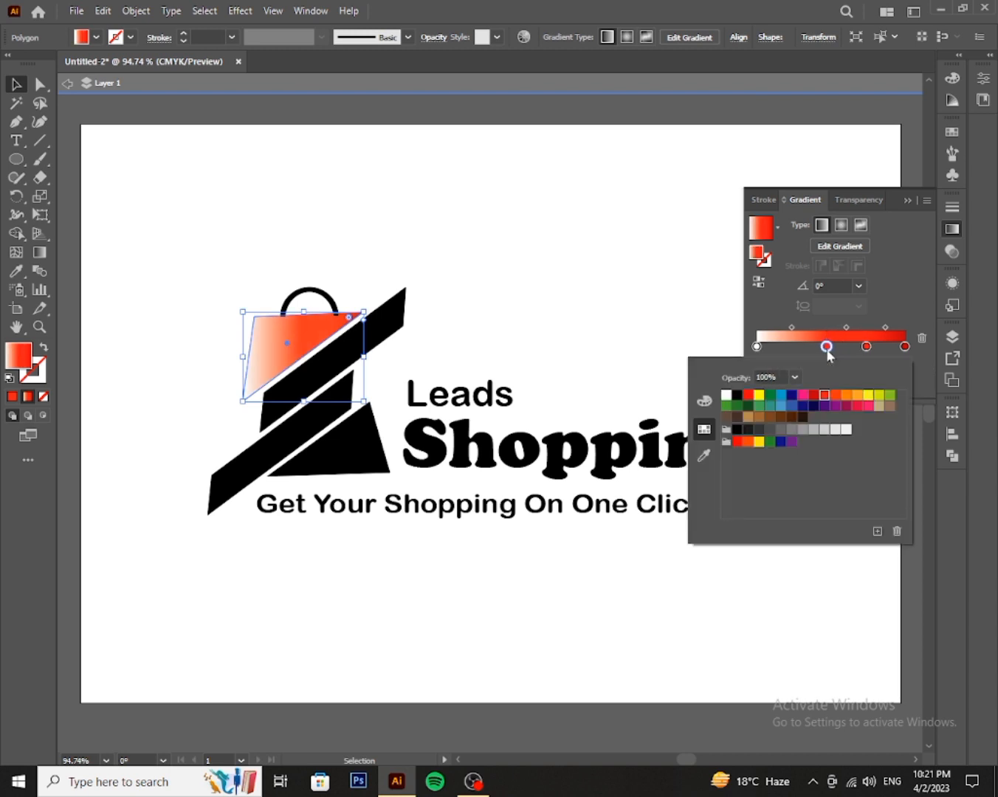
left_click(835, 396)
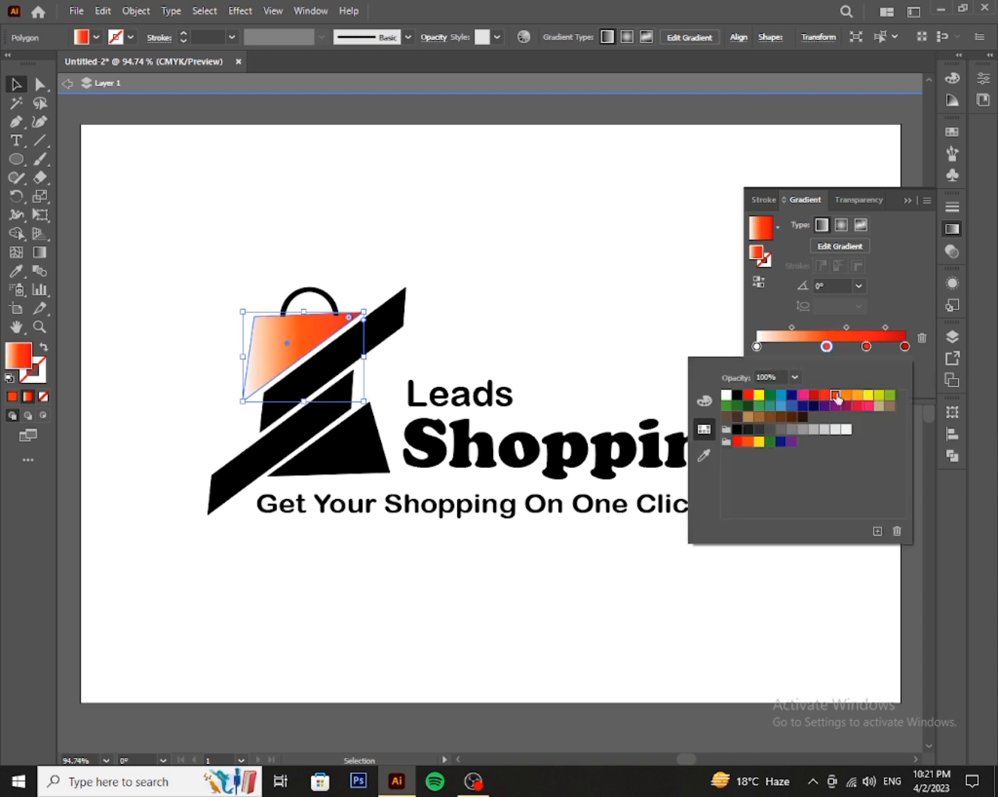
Add an orange gradient stop at about 24% and change the white start stop to light orange.
left_click(825, 347)
left_click_drag(825, 347, 789, 349)
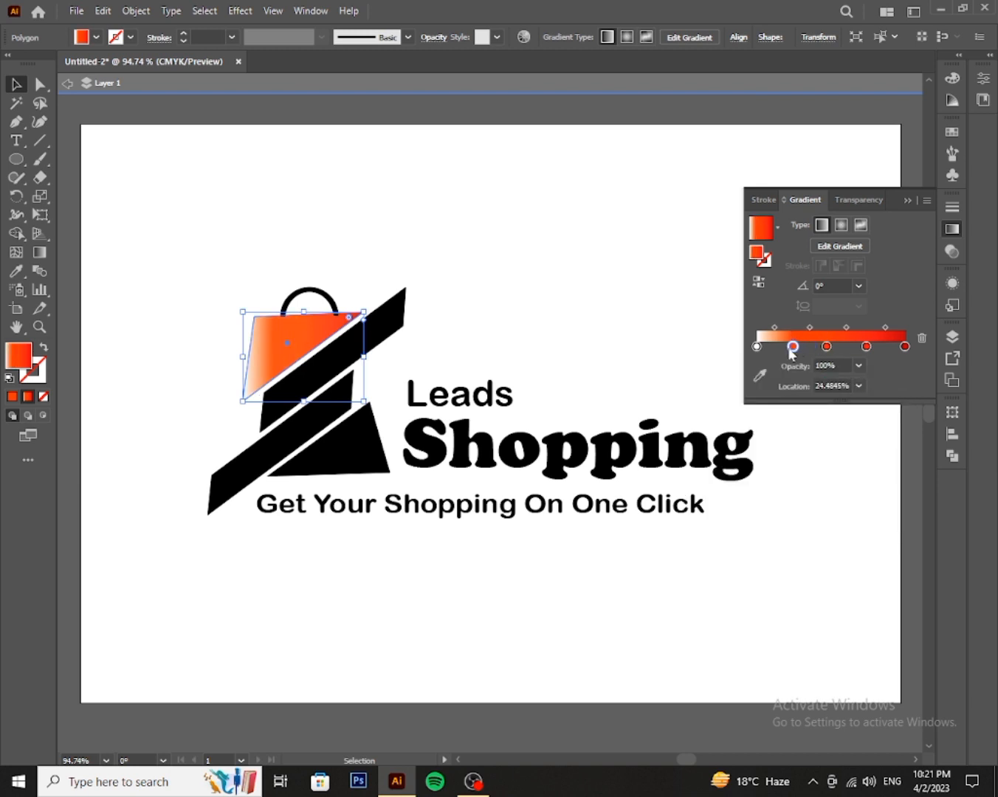
double_click(792, 348)
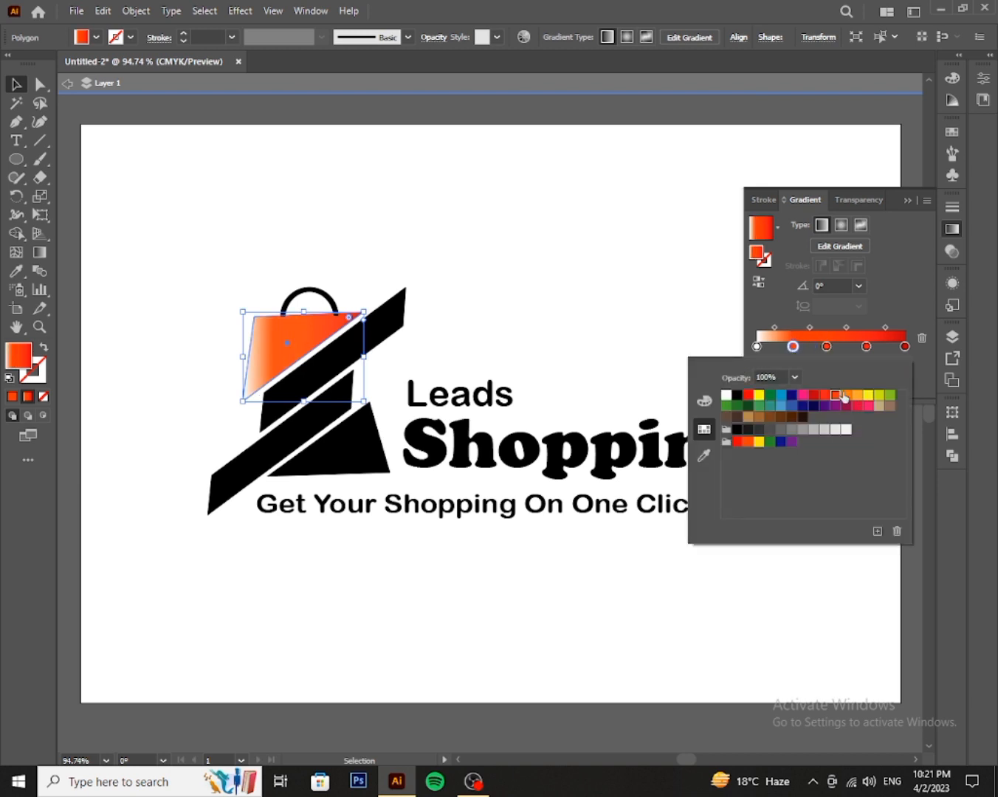
left_click(845, 396)
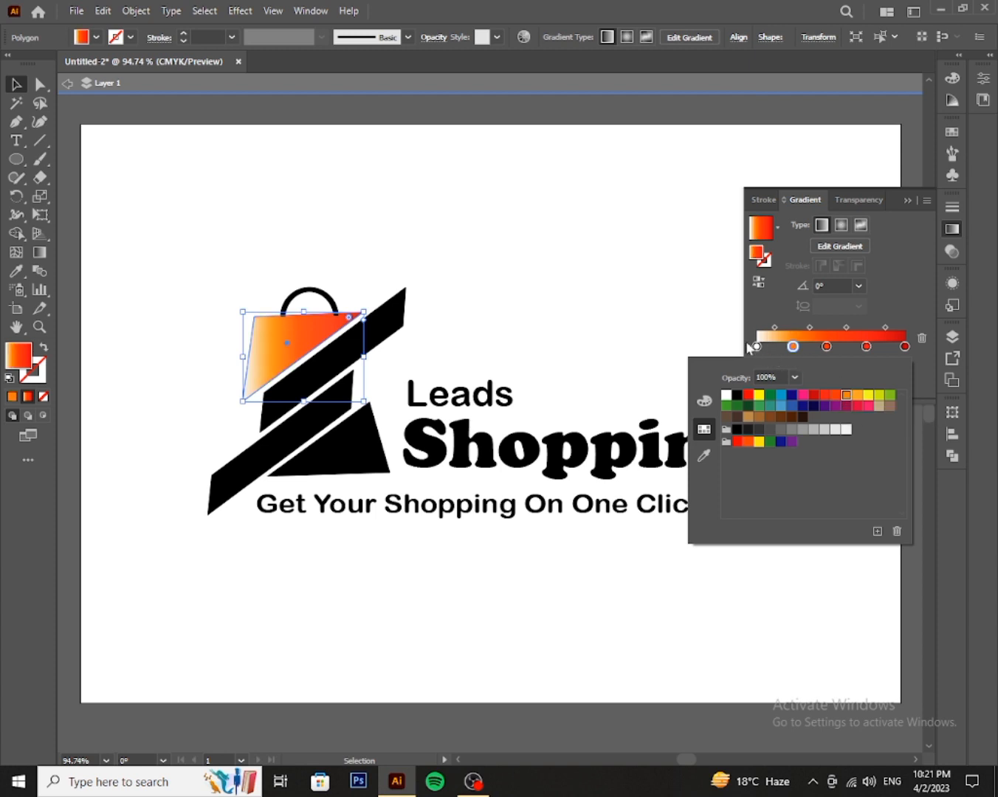
left_click(756, 347)
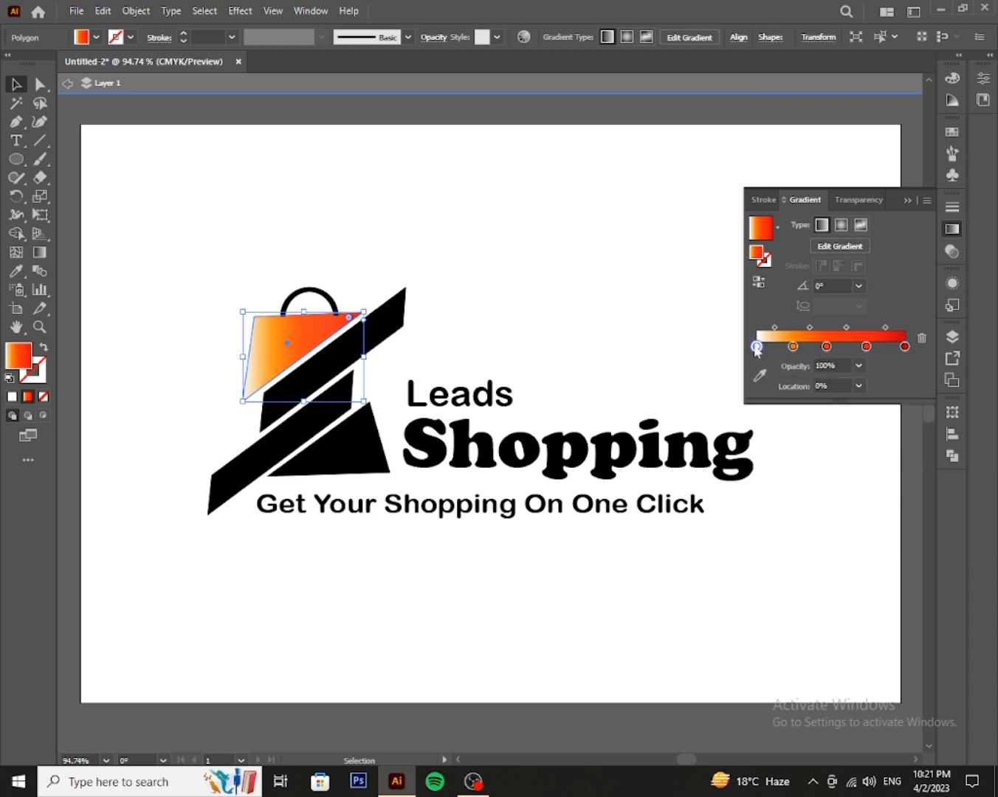
double_click(756, 347)
left_click(853, 398)
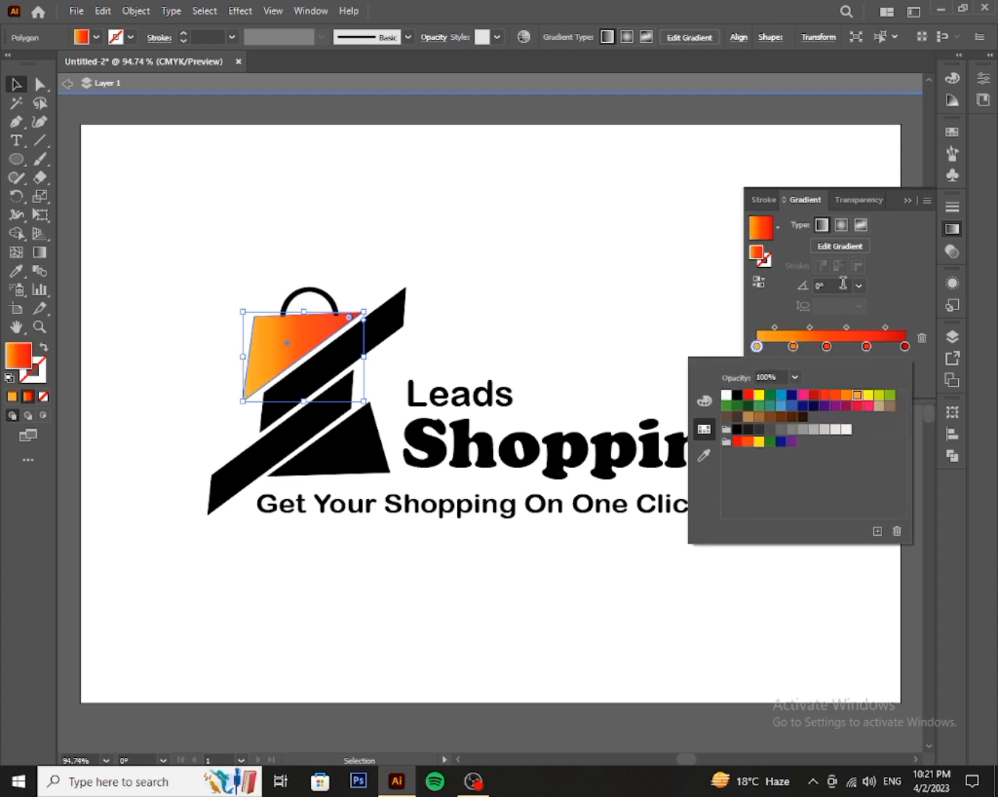
Fill the lower diagonal stripe of the icon with the same orange-to-red linear gradient.
left_click(274, 470)
left_click(33, 400)
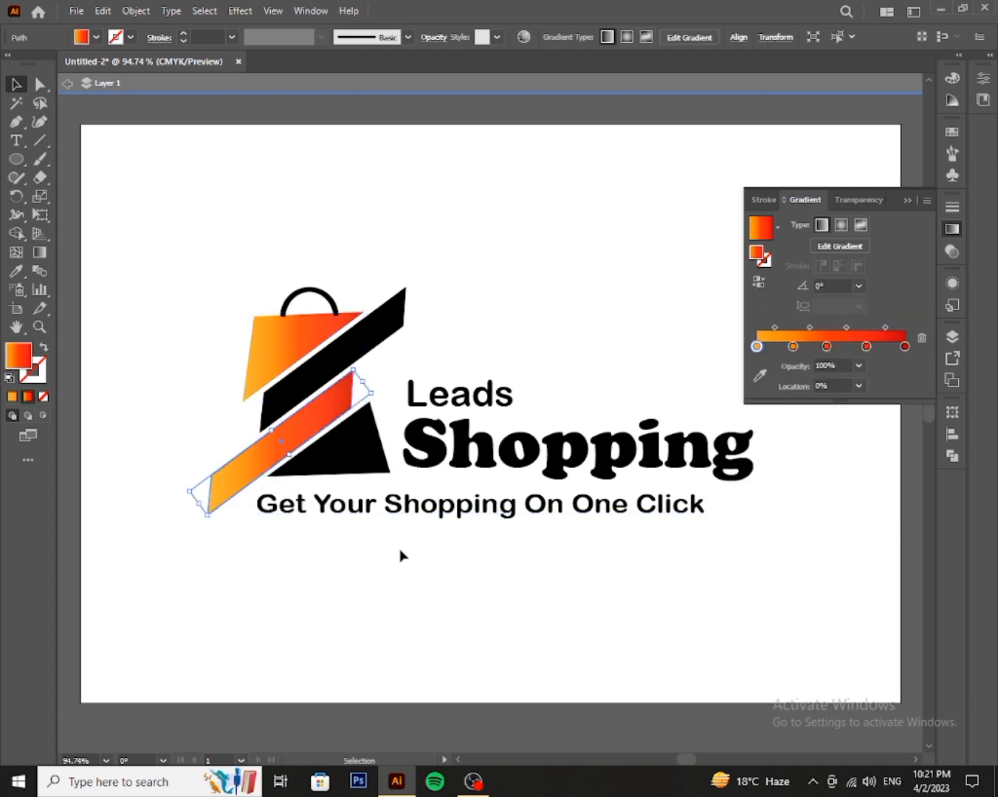
left_click(400, 555)
Fill the upper diagonal stripe with the orange-to-red gradient and recolor its end stop dark green.
left_click(336, 362)
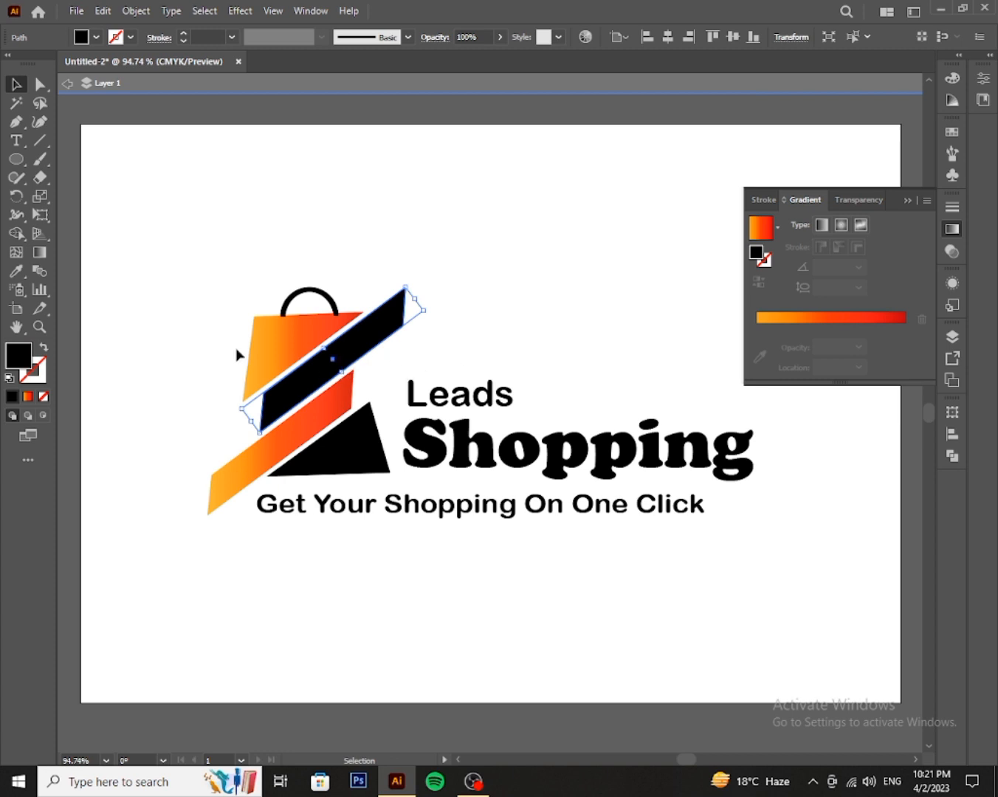
left_click(31, 397)
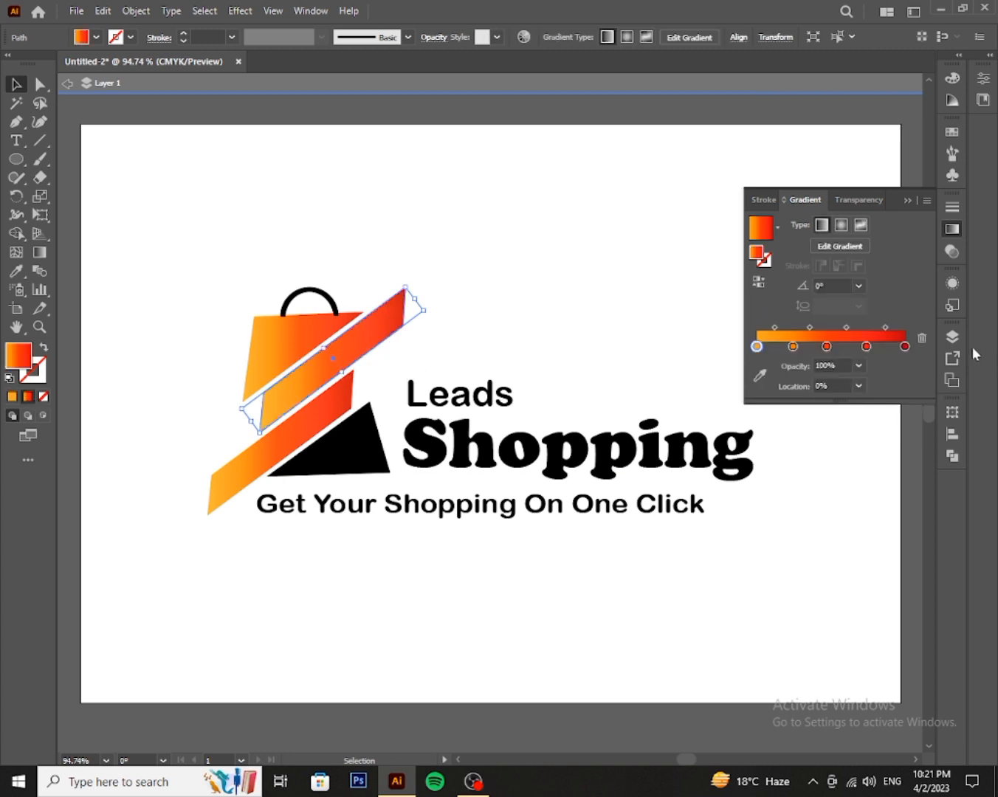
double_click(905, 347)
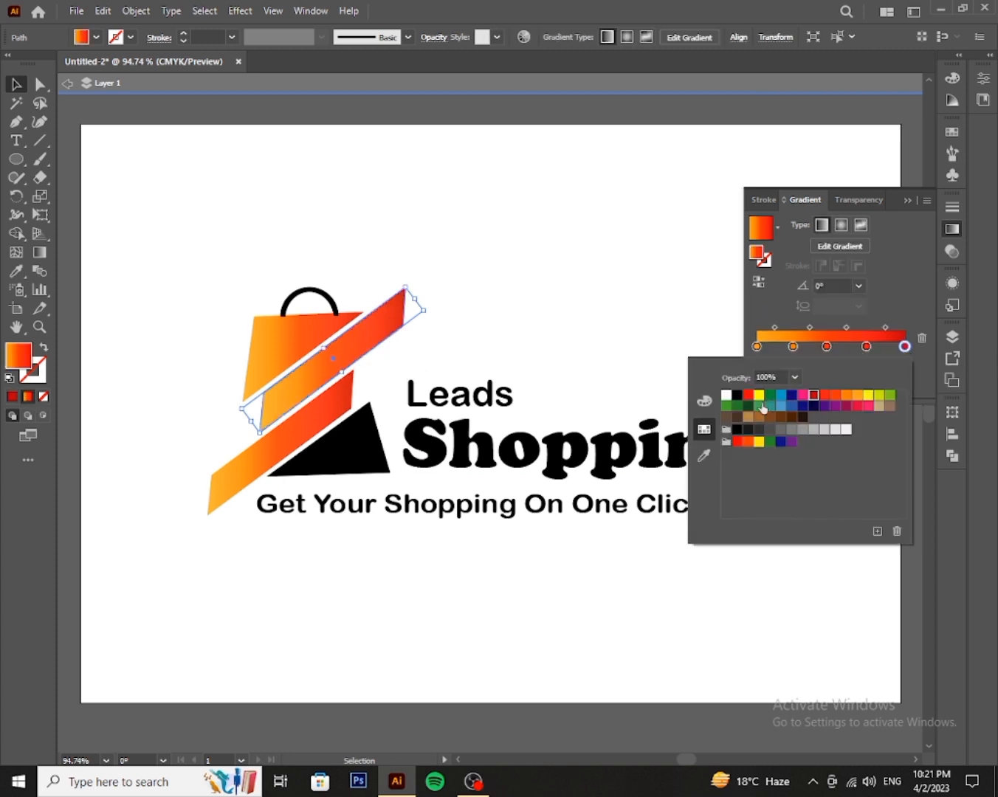
left_click(733, 406)
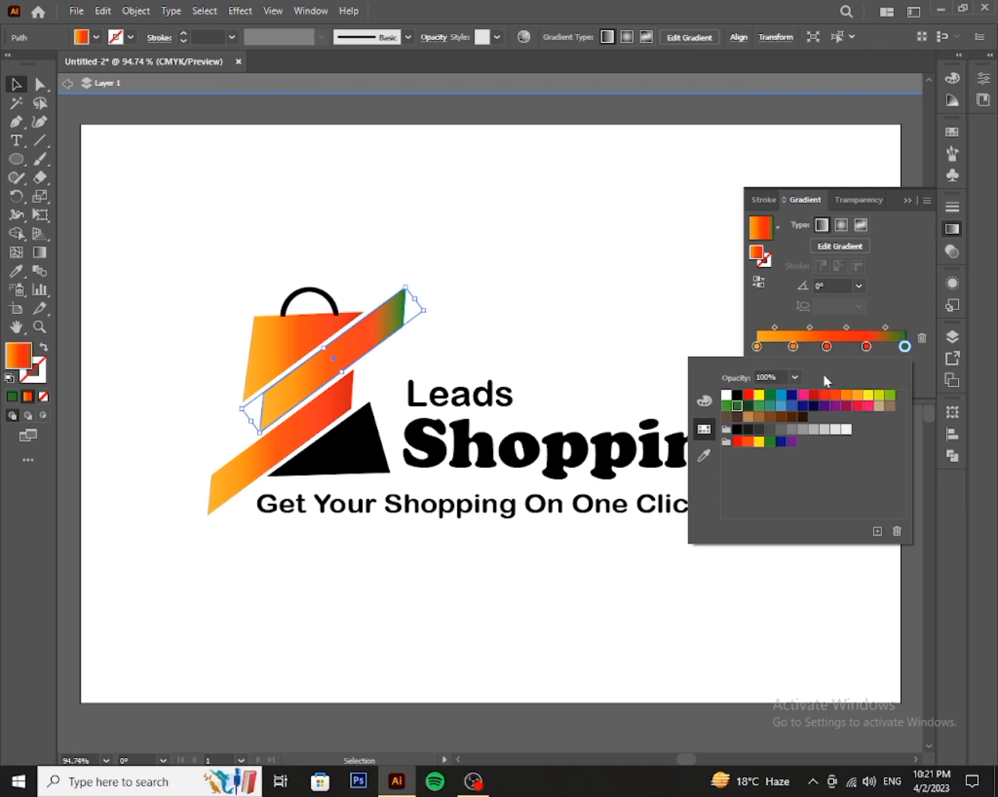
double_click(863, 346)
left_click(863, 349)
key("ctrl+z")
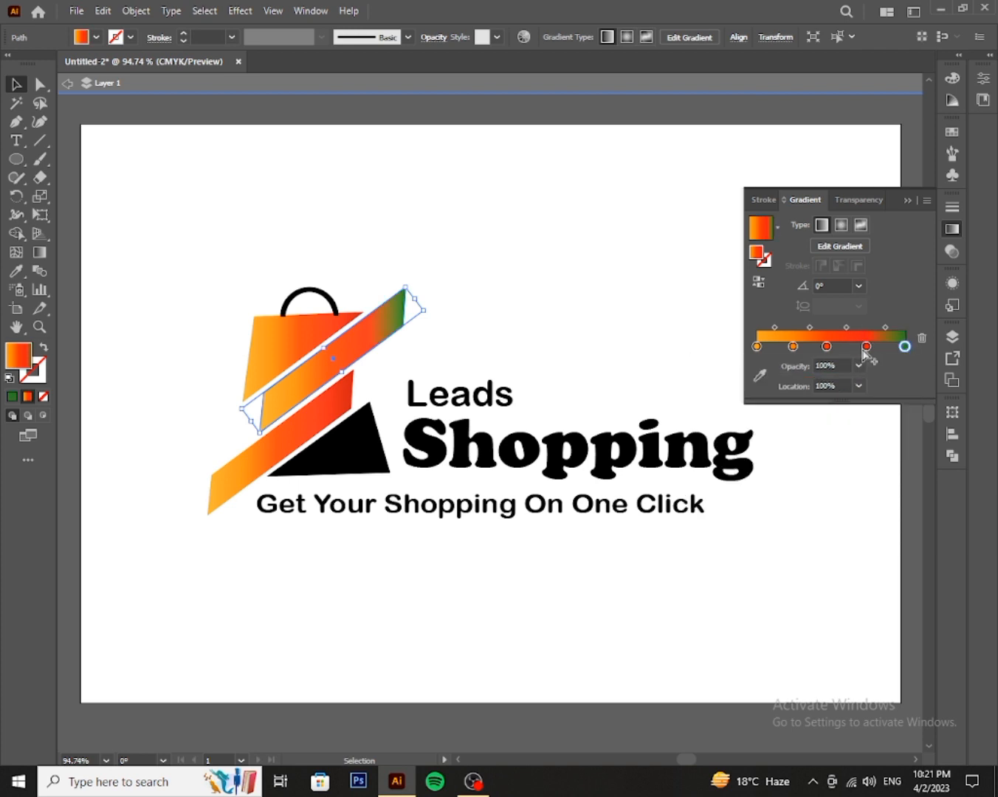
Recolor the upper stripe's 74% gradient stop to green and its middle stop to light green.
double_click(865, 346)
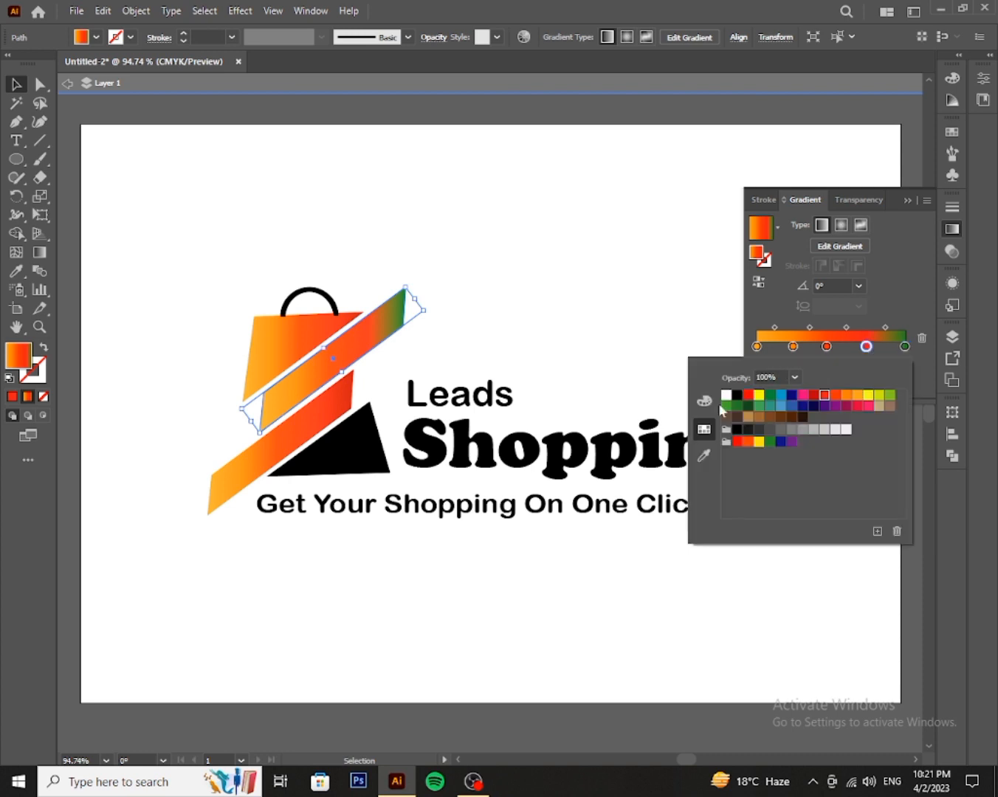
left_click(726, 408)
left_click(825, 347)
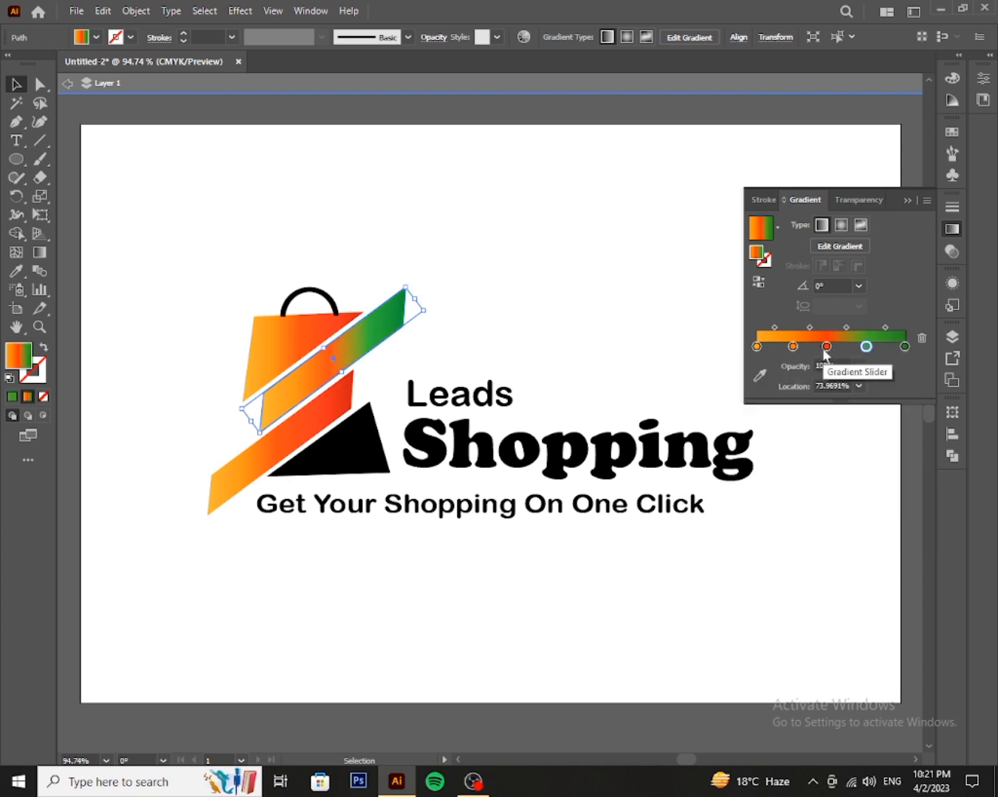
double_click(825, 347)
left_click(891, 396)
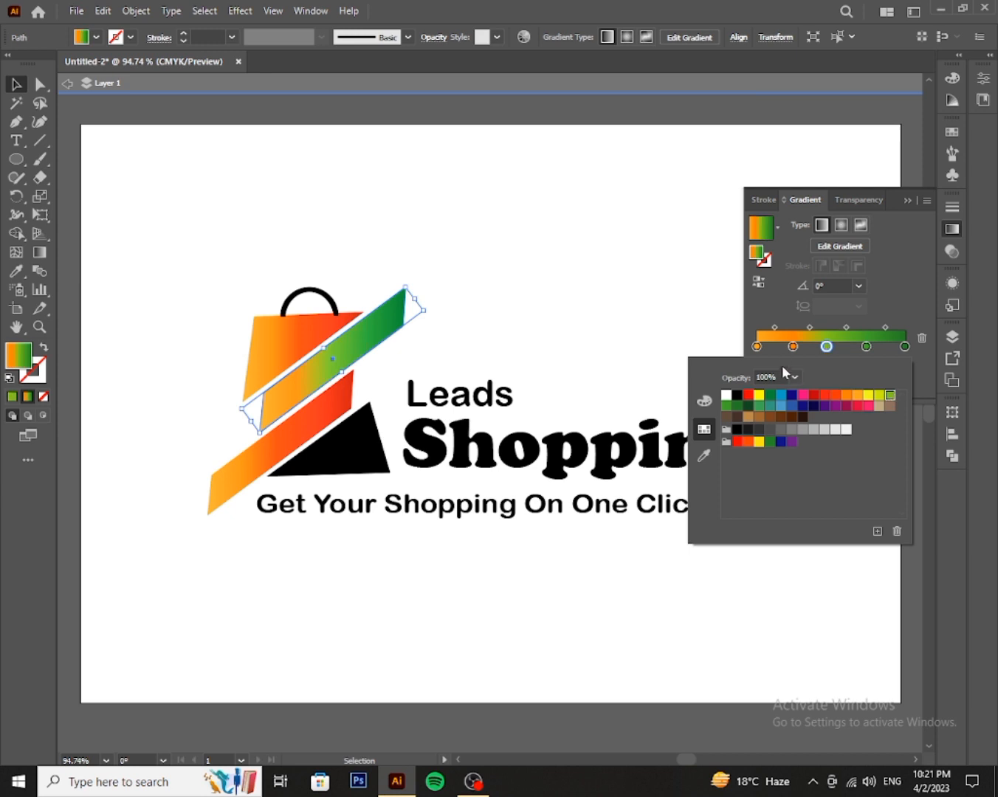
Recolor the upper stripe's 24% gradient stop to yellow-green and its start stop to yellow.
left_click(792, 346)
double_click(793, 346)
left_click(879, 398)
left_click(756, 346)
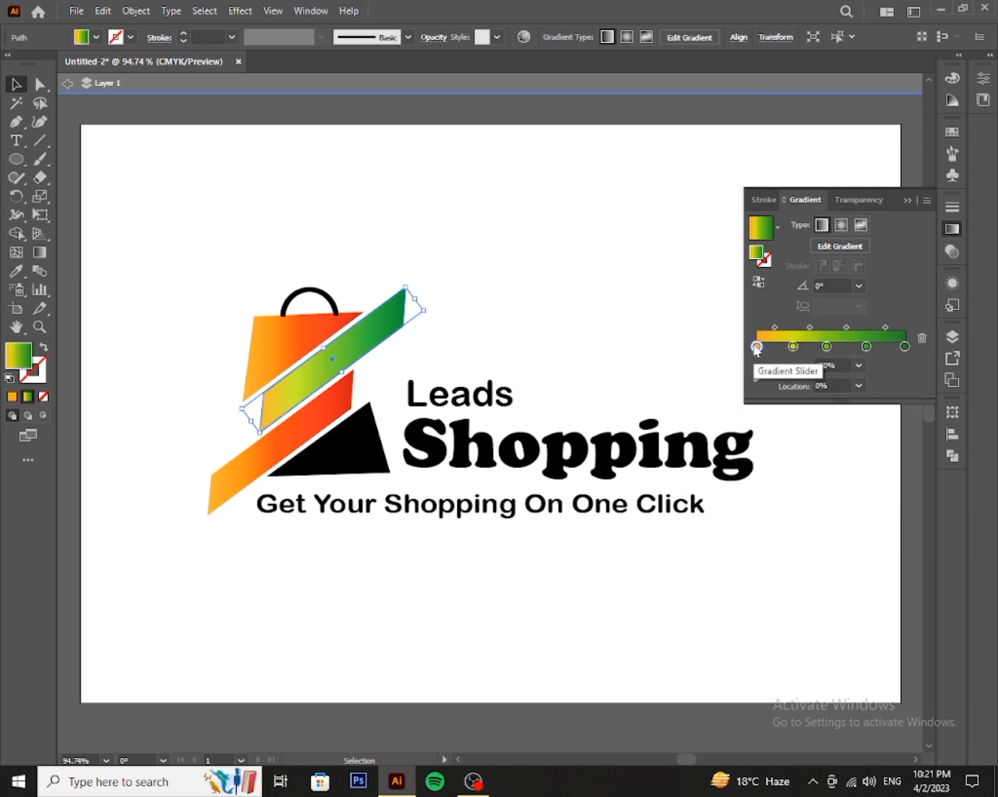
double_click(755, 346)
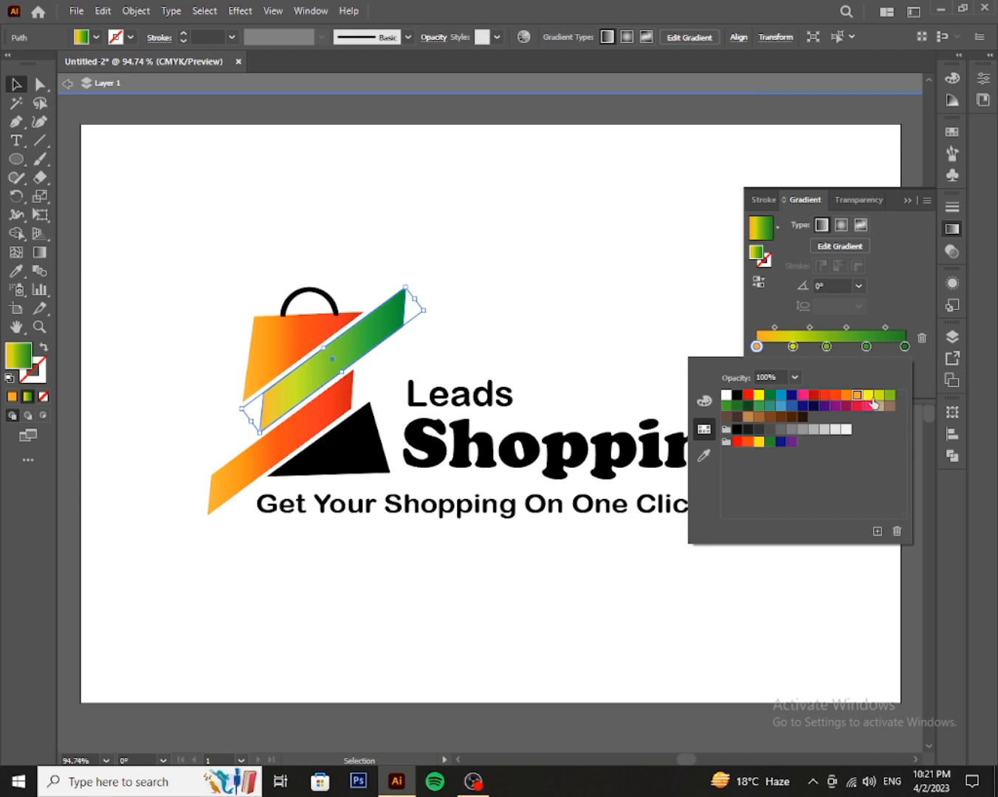
left_click(871, 398)
left_click(885, 315)
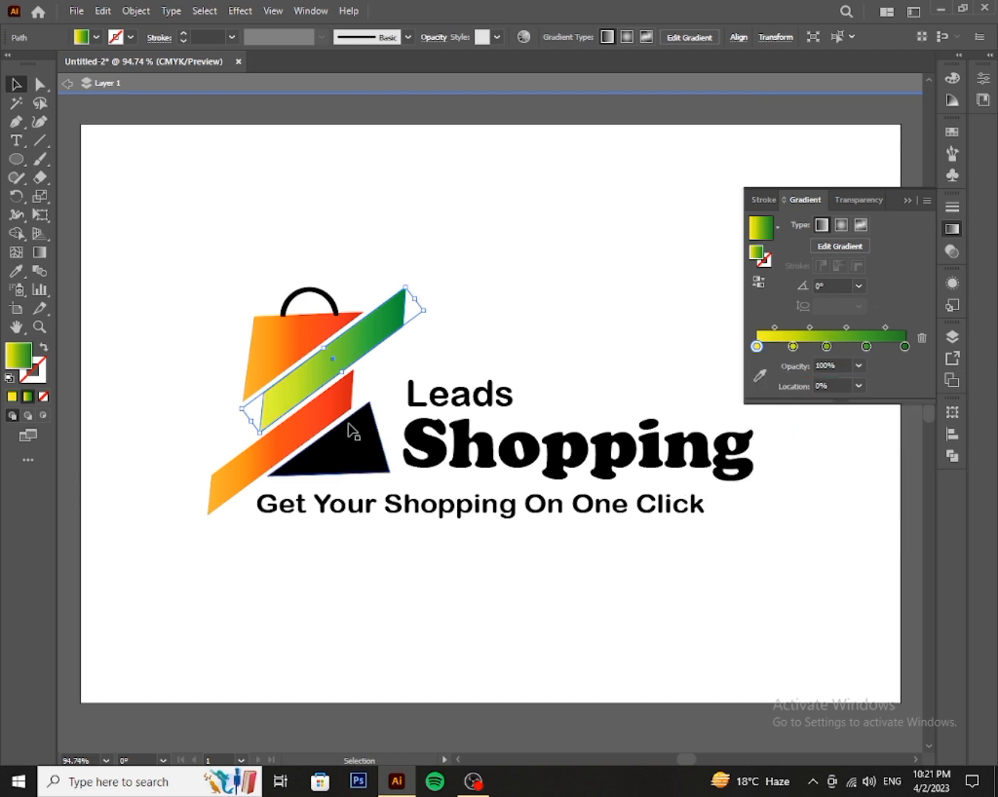
Fill the bottom triangular bag piece and the bag handle with the yellow-to-green gradient.
left_click(351, 430)
left_click(29, 396)
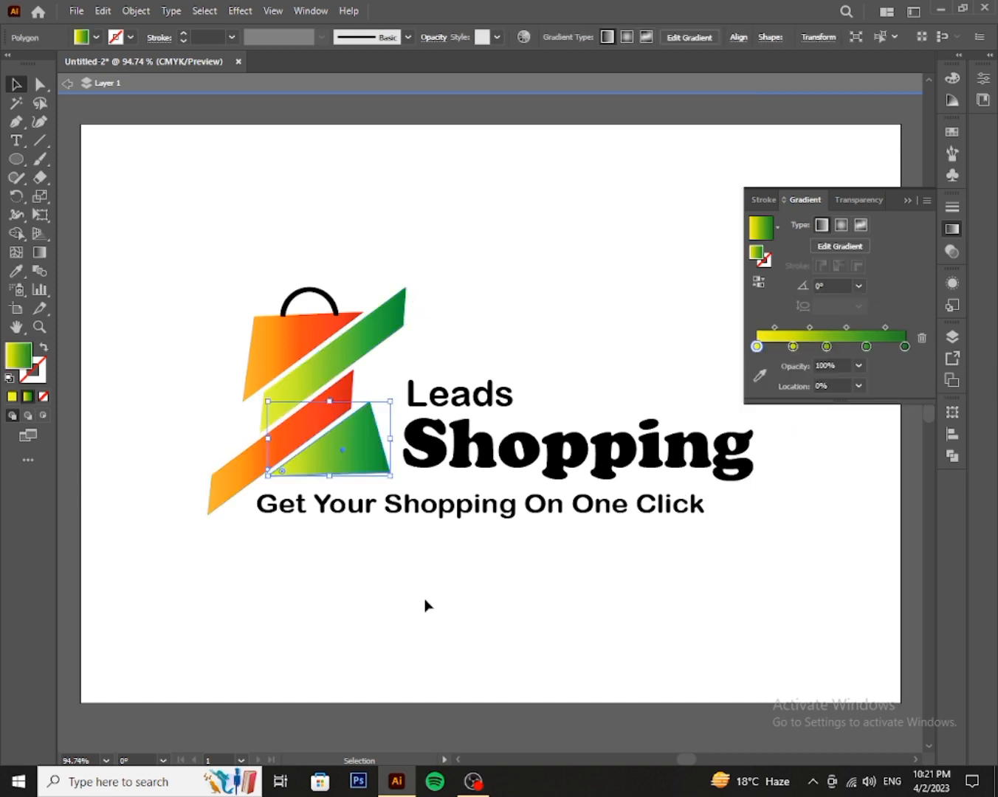
left_click(427, 605)
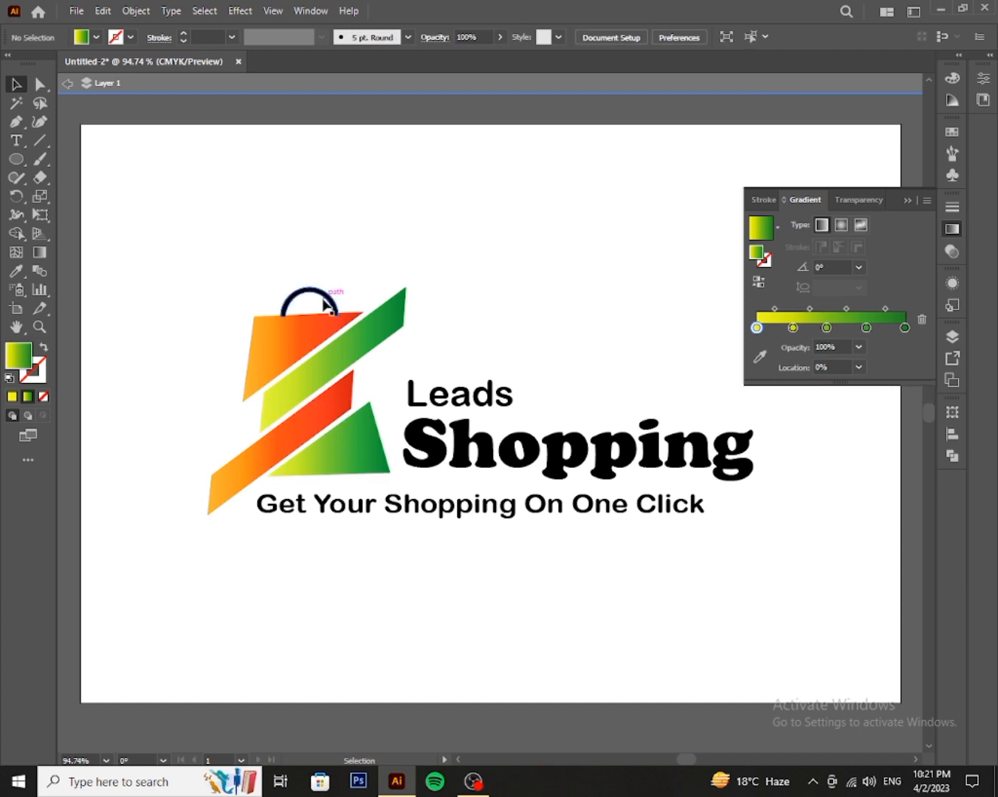
left_click(327, 299)
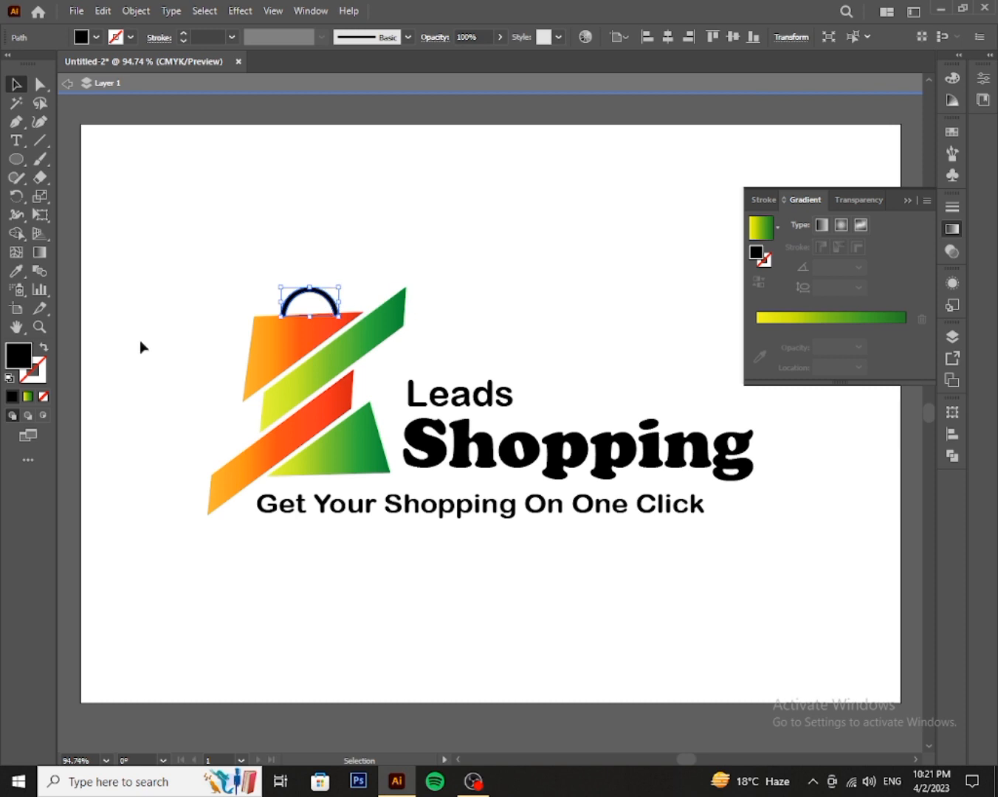
left_click(34, 399)
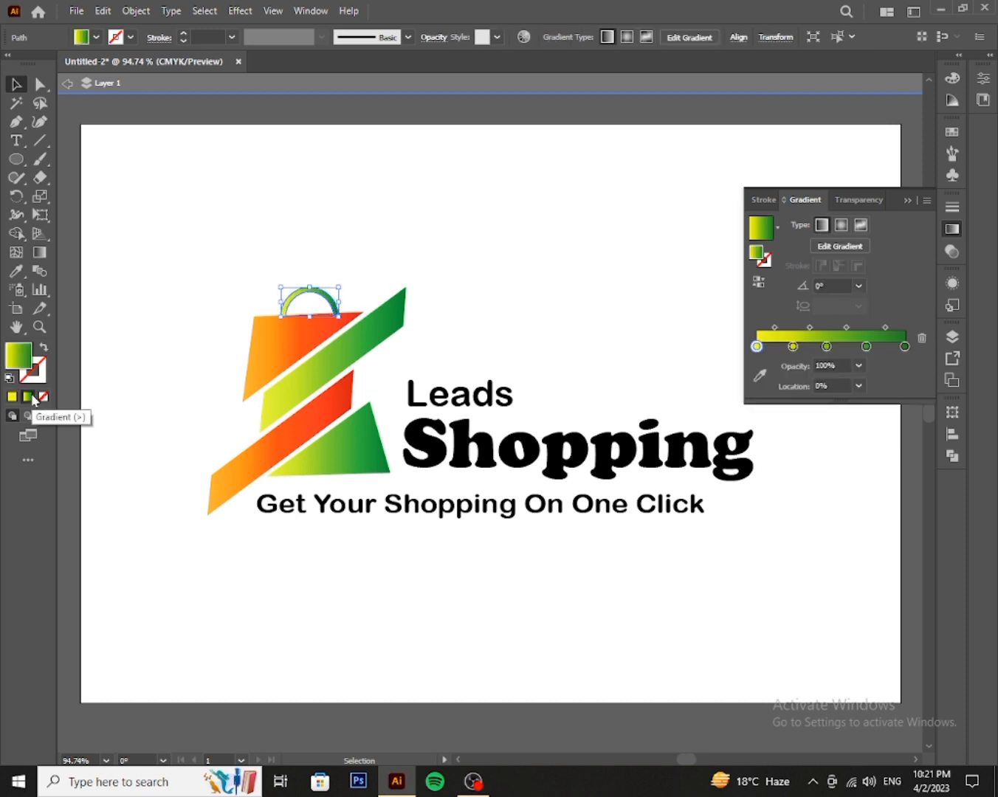
left_click(344, 639)
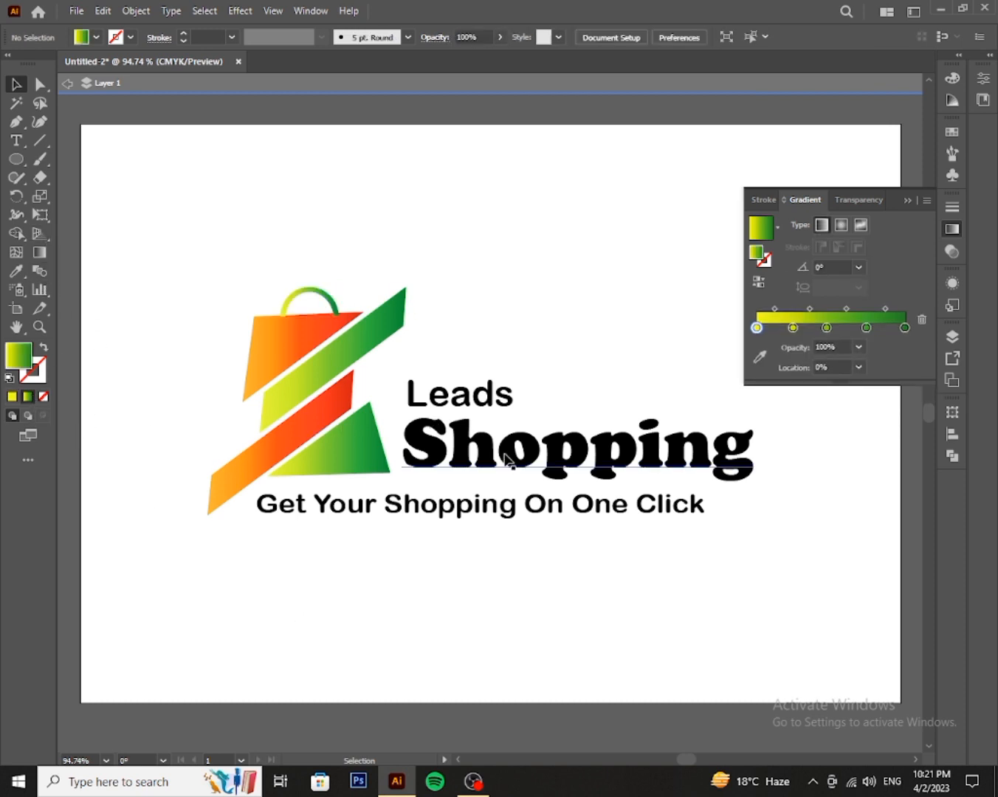
Shorten the bag handle from its lower edge so its left end sits on the orange bag piece's top edge.
left_click(41, 326)
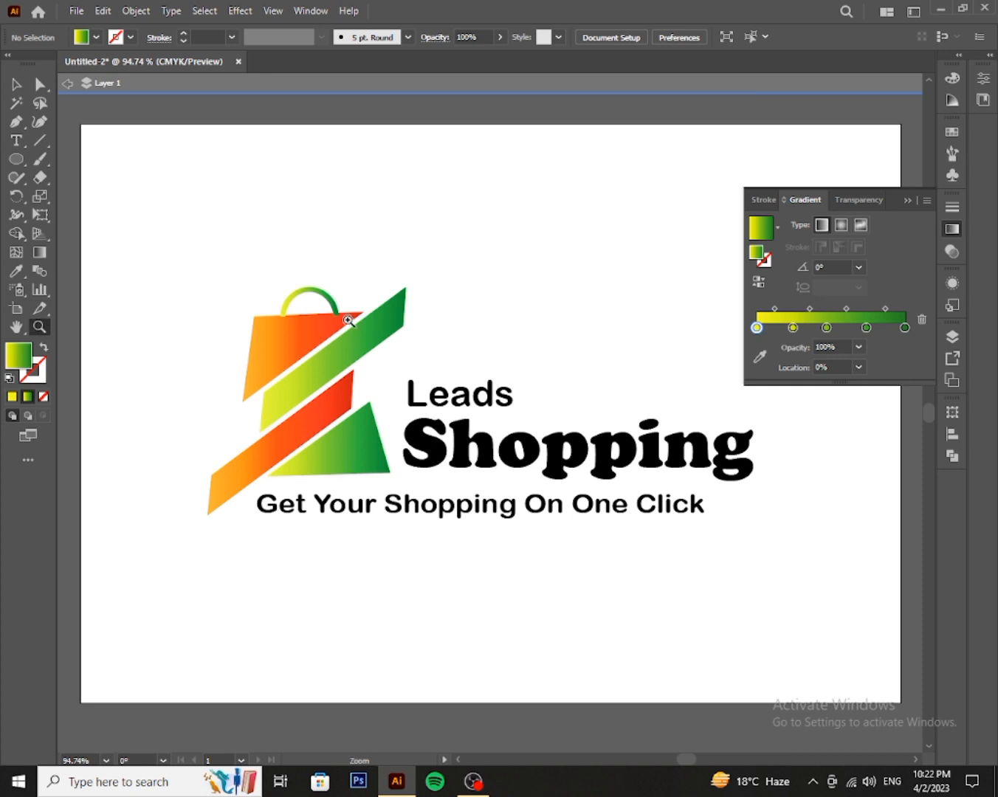
left_click(340, 322)
left_click(479, 457)
left_click(445, 355)
left_click(502, 383)
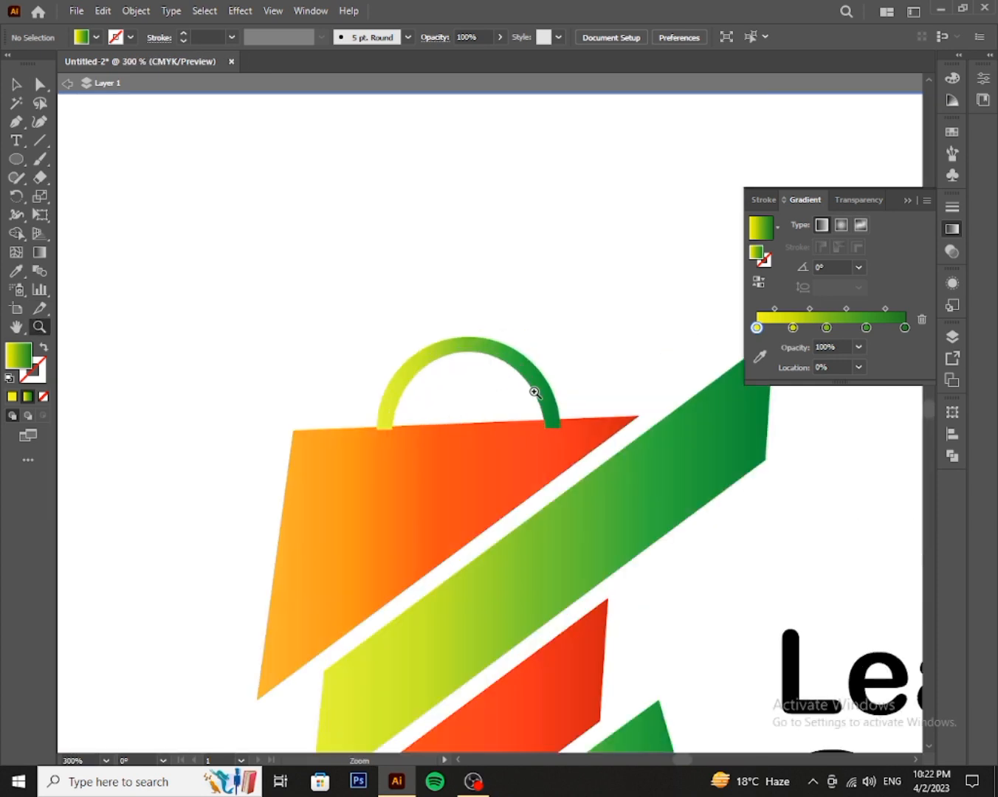
left_click(534, 402)
left_click(329, 382)
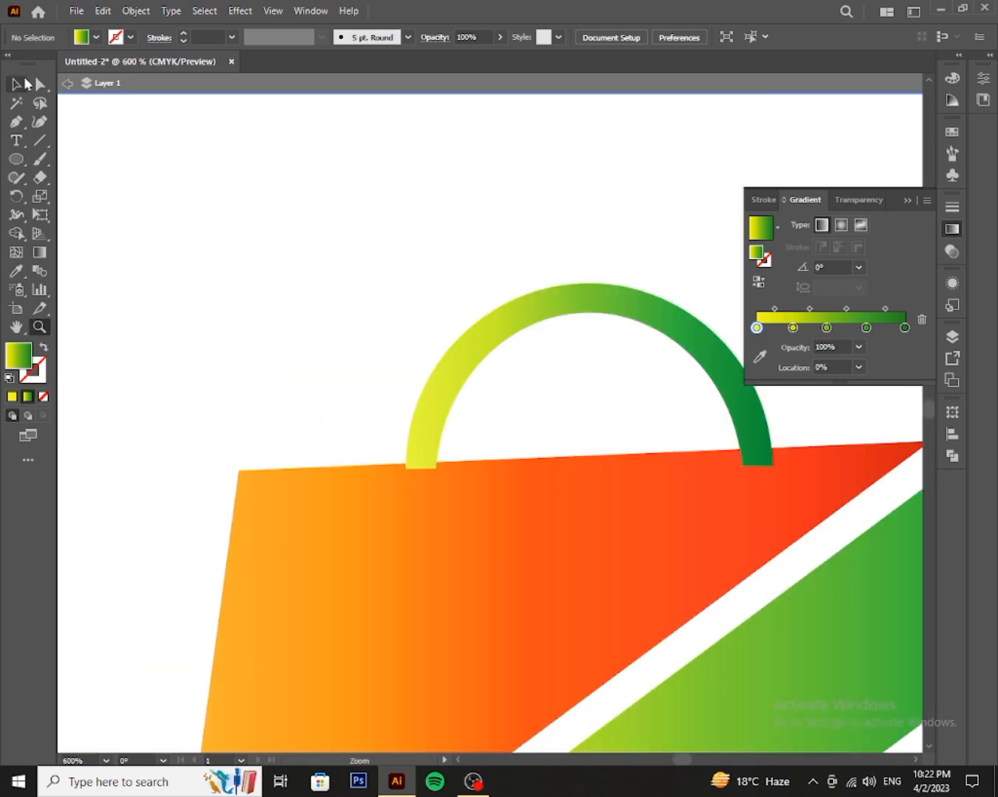
left_click(38, 84)
left_click(441, 464)
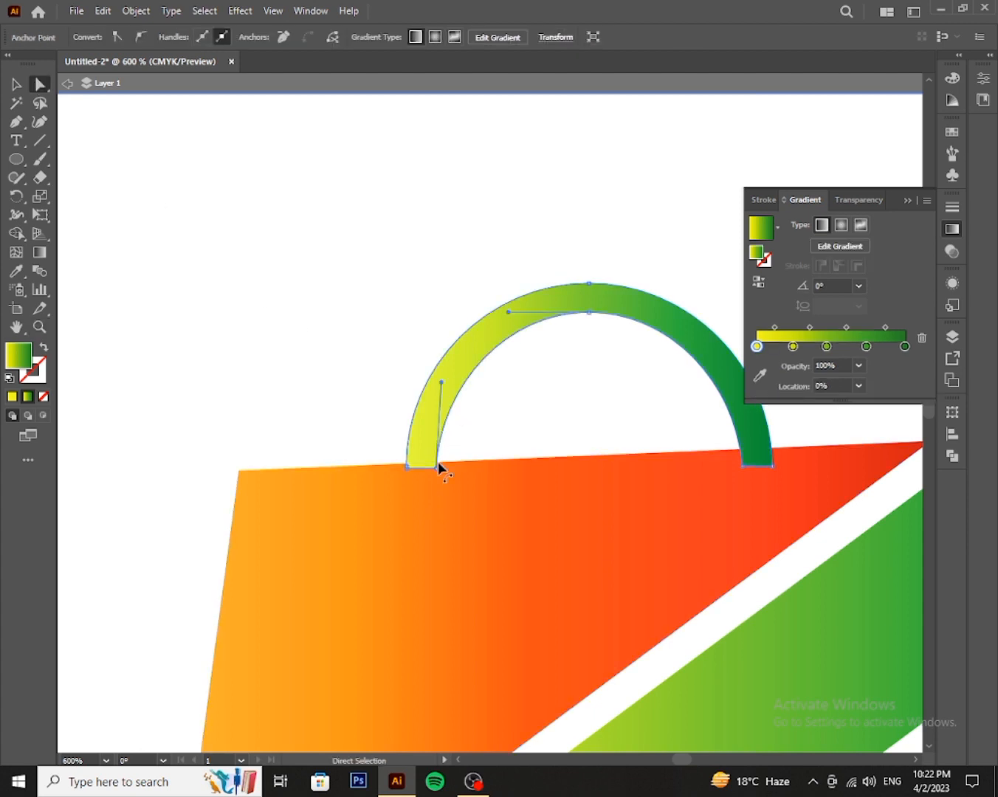
left_click(438, 473)
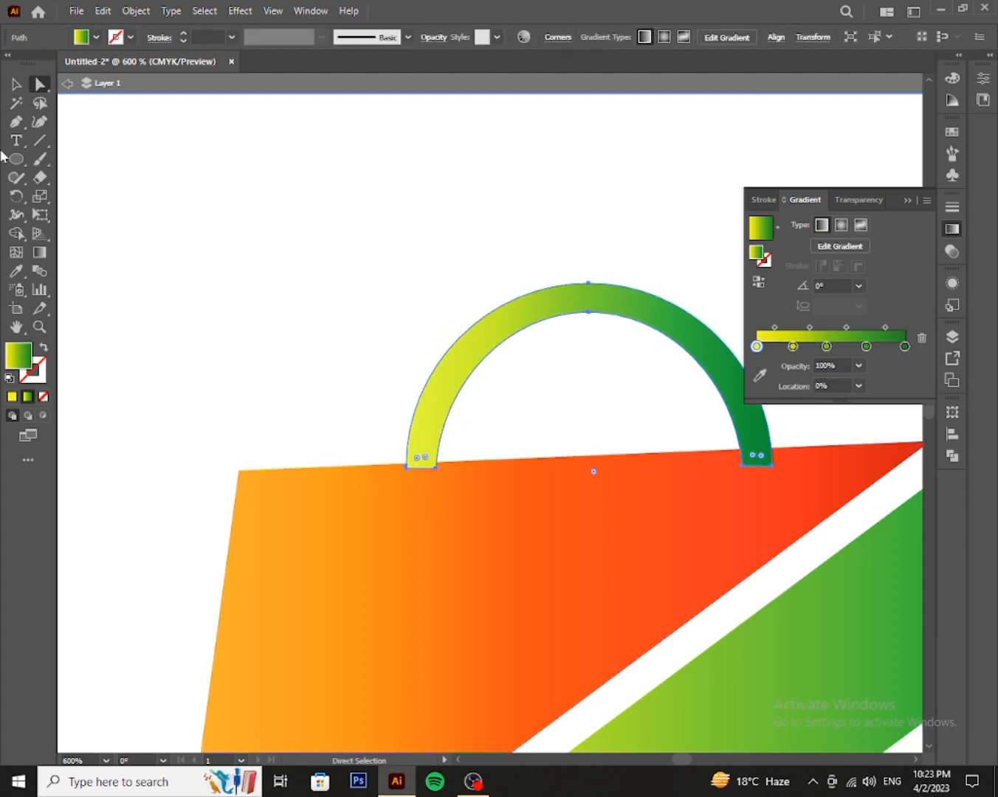
left_click(15, 83)
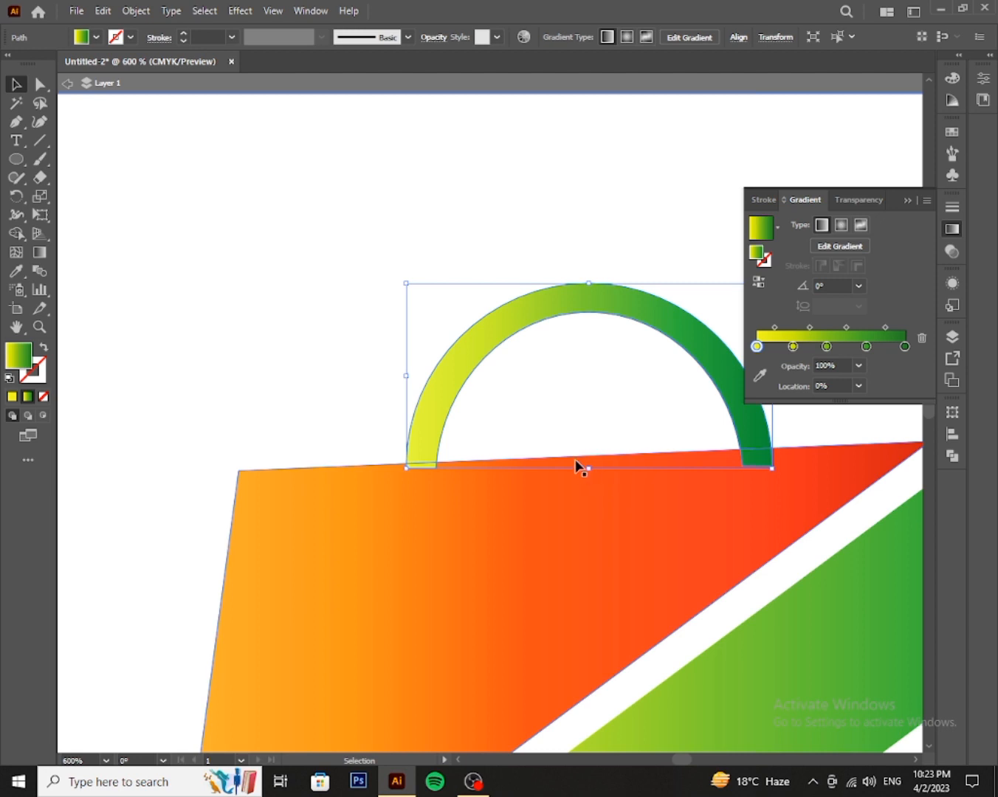
mouse_move(589, 466)
left_mouse_down()
mouse_move(588, 454)
mouse_move(610, 470)
mouse_move(596, 464)
left_mouse_up()
left_click(219, 369)
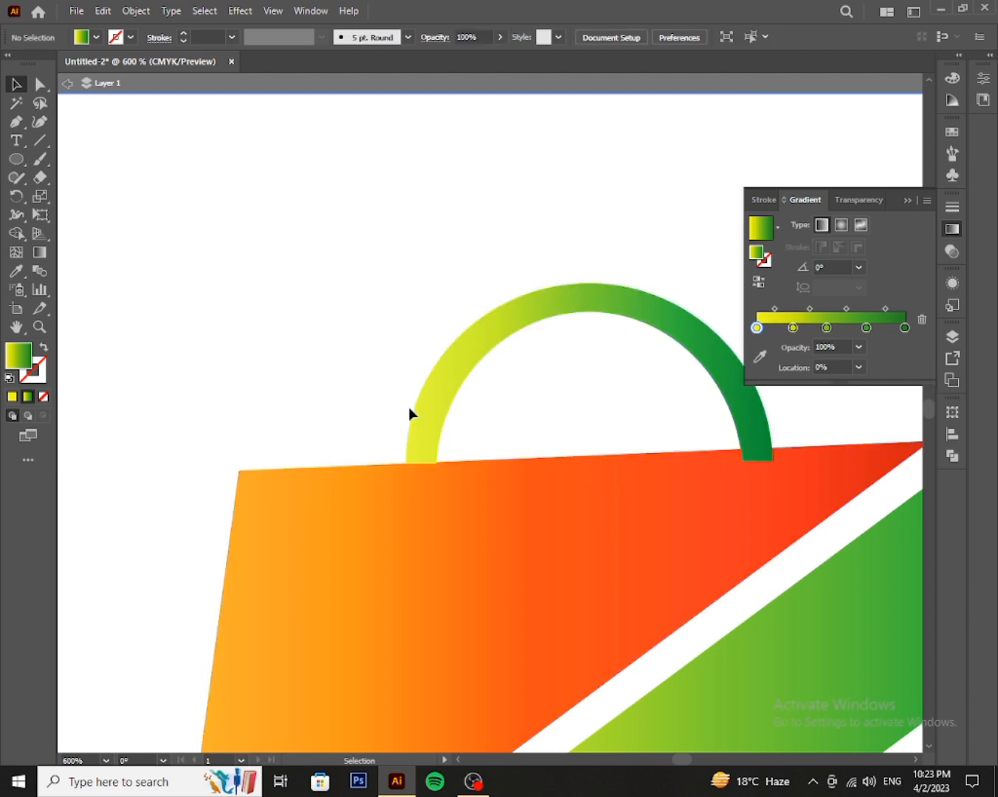
Snap the inner corner of the handle's left end onto the bag's sloped top edge.
left_click(440, 413)
left_click(42, 86)
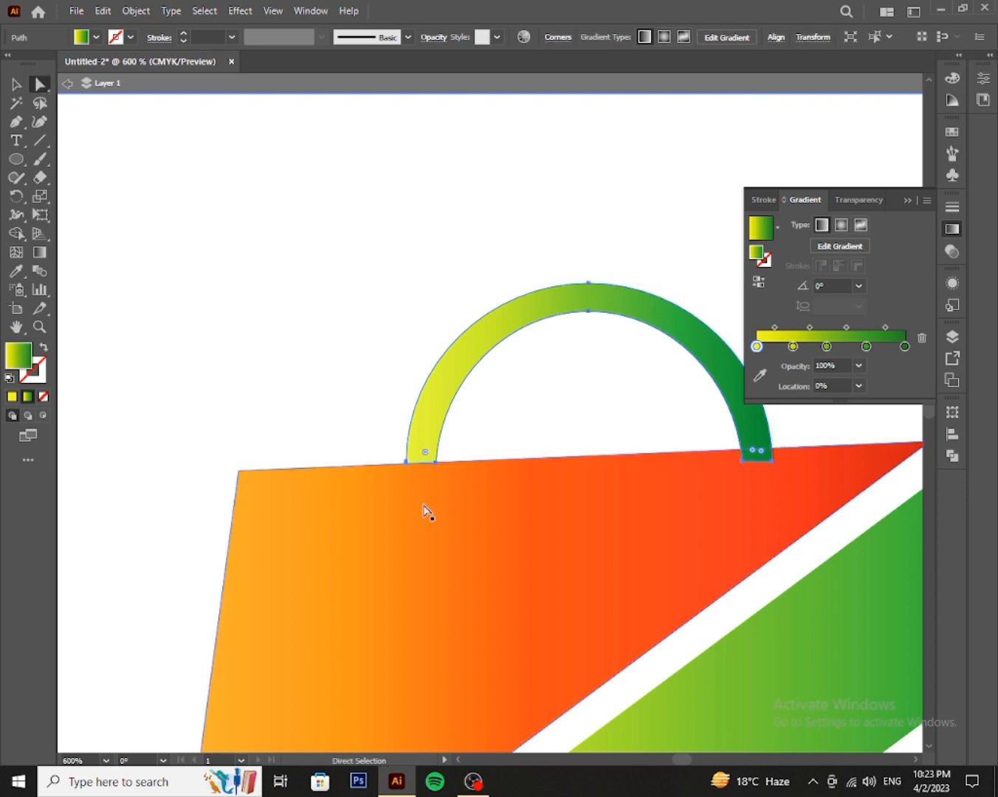
mouse_move(436, 464)
left_mouse_down()
mouse_move(445, 462)
mouse_move(436, 464)
left_mouse_up()
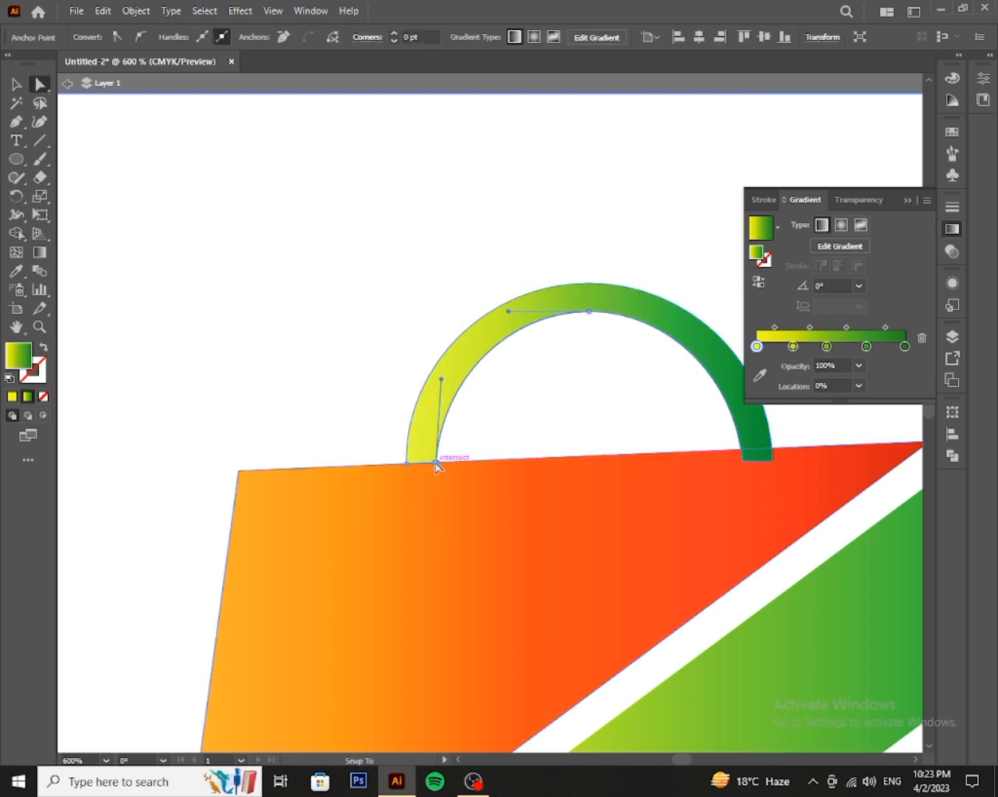
left_click(676, 443)
Move the corner points of the handle's right end up to the bag's sloped top edge.
left_click(753, 415)
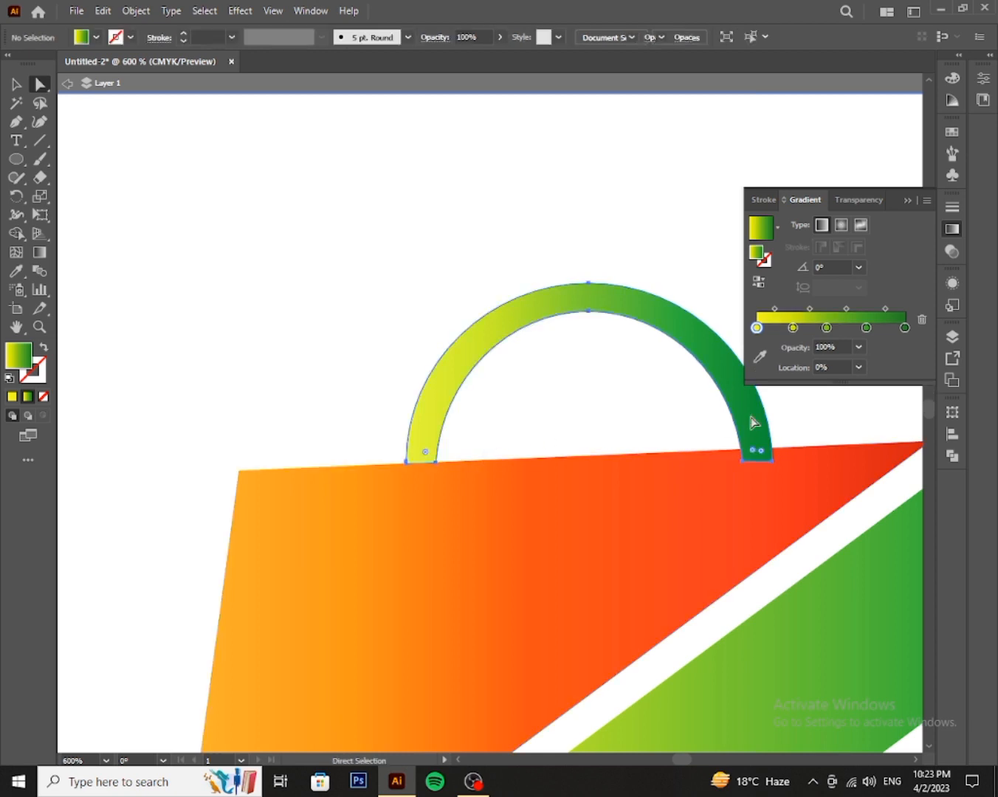
left_click(744, 457)
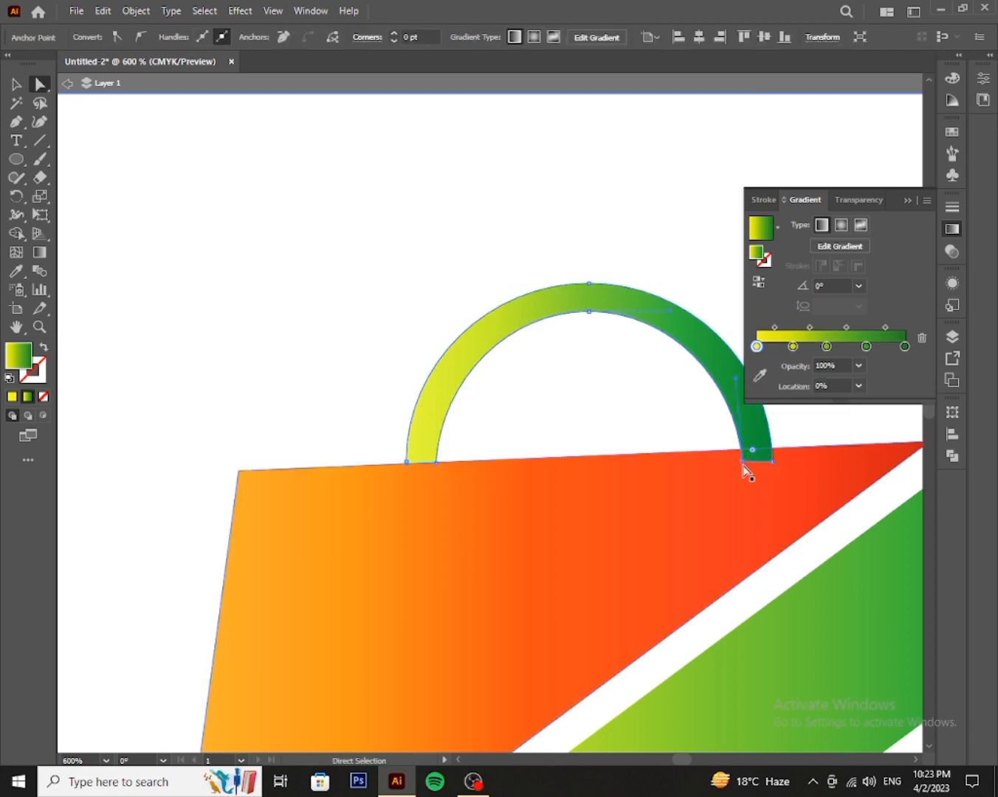
left_click_drag(741, 457, 774, 449)
left_click(631, 246)
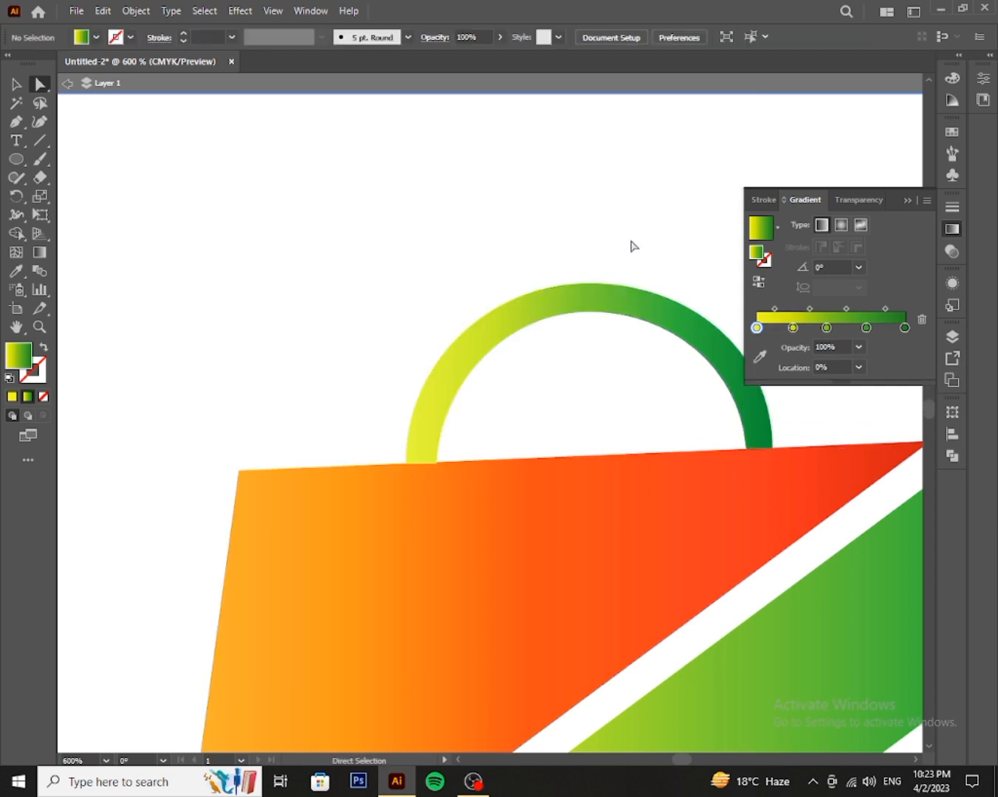
key("ctrl+0")
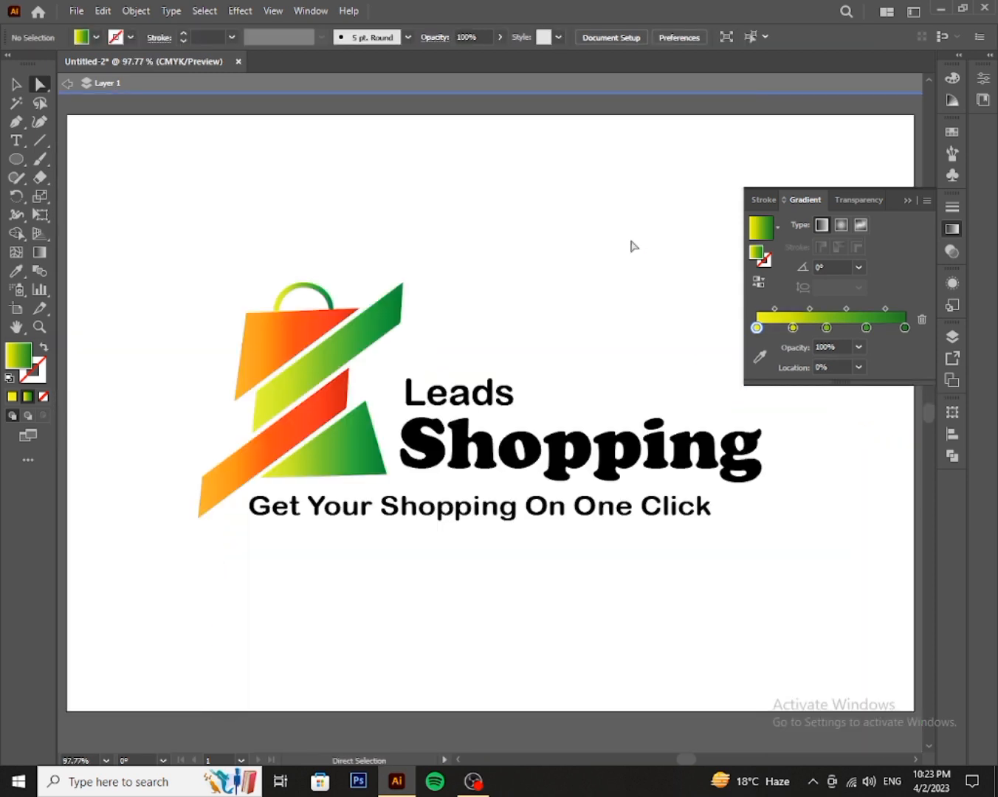
Convert the "Shopping" text to outlines and fill it with the yellow-to-green gradient.
left_click(17, 84)
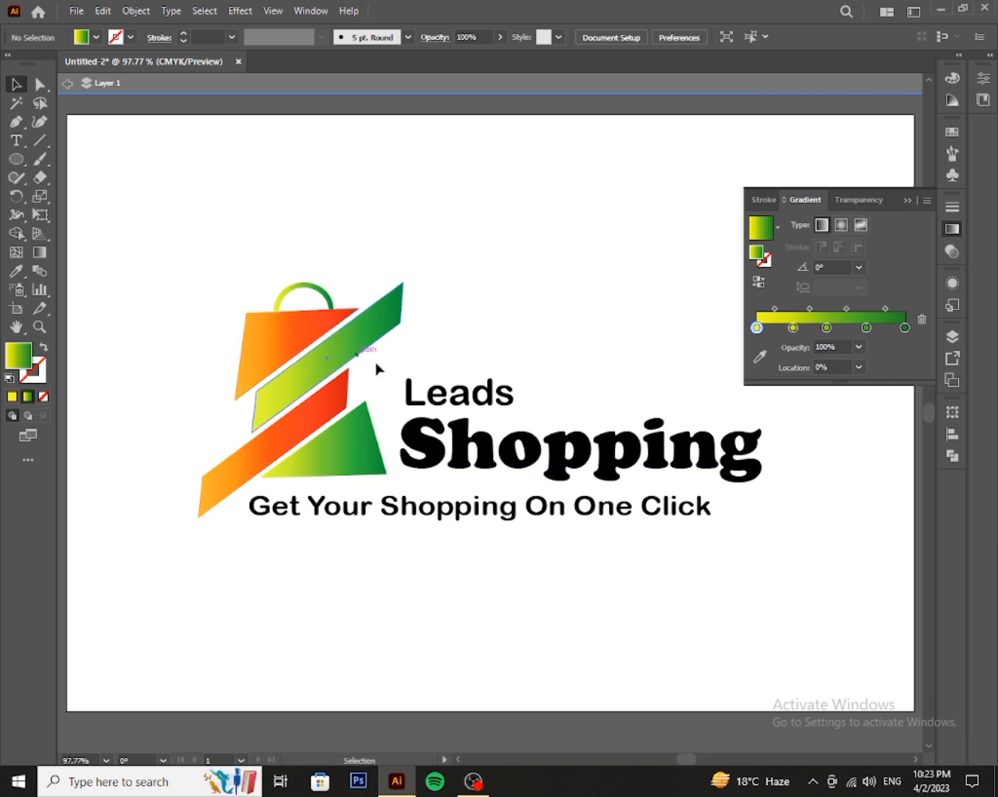
right_click(509, 452)
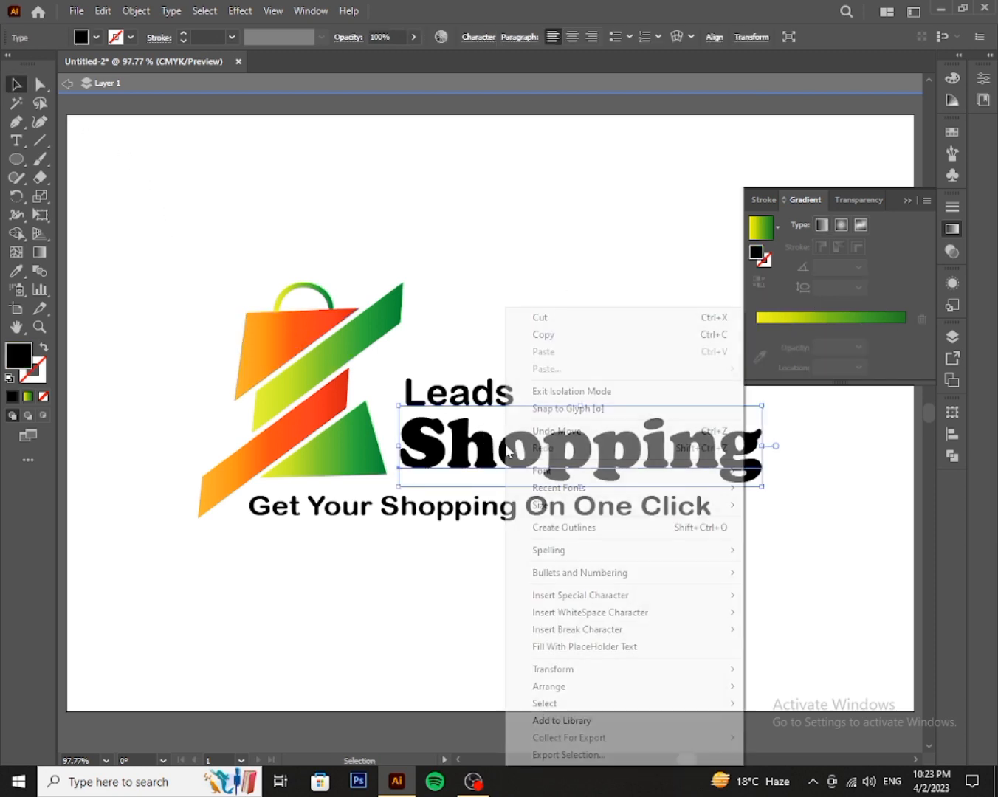
left_click(568, 528)
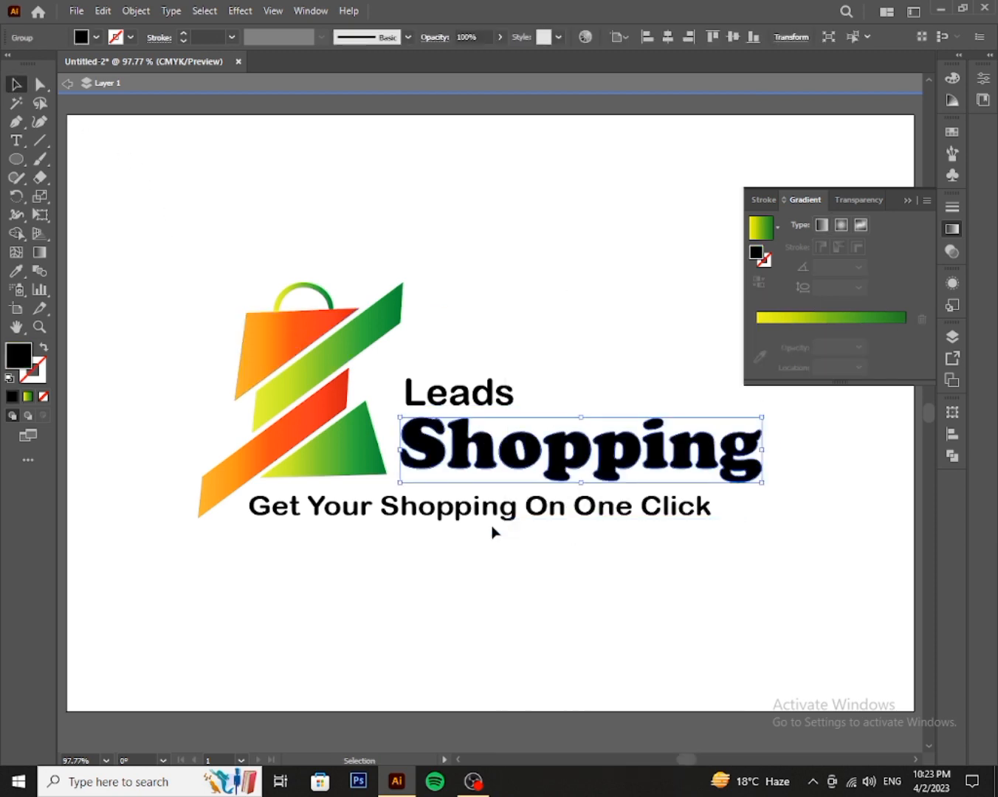
left_click(27, 397)
left_click(369, 583)
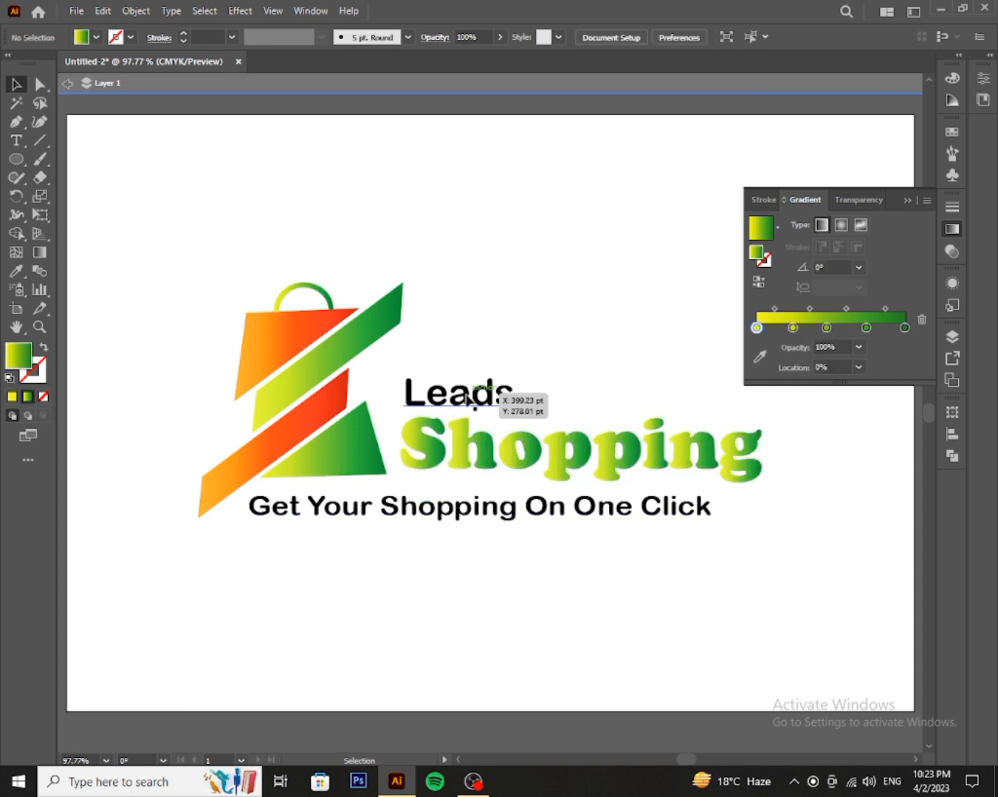
Convert the "Leads" text to outlines, fill it with the yellow-to-red gradient swatch and leave isolation mode.
left_click(466, 396)
right_click(466, 398)
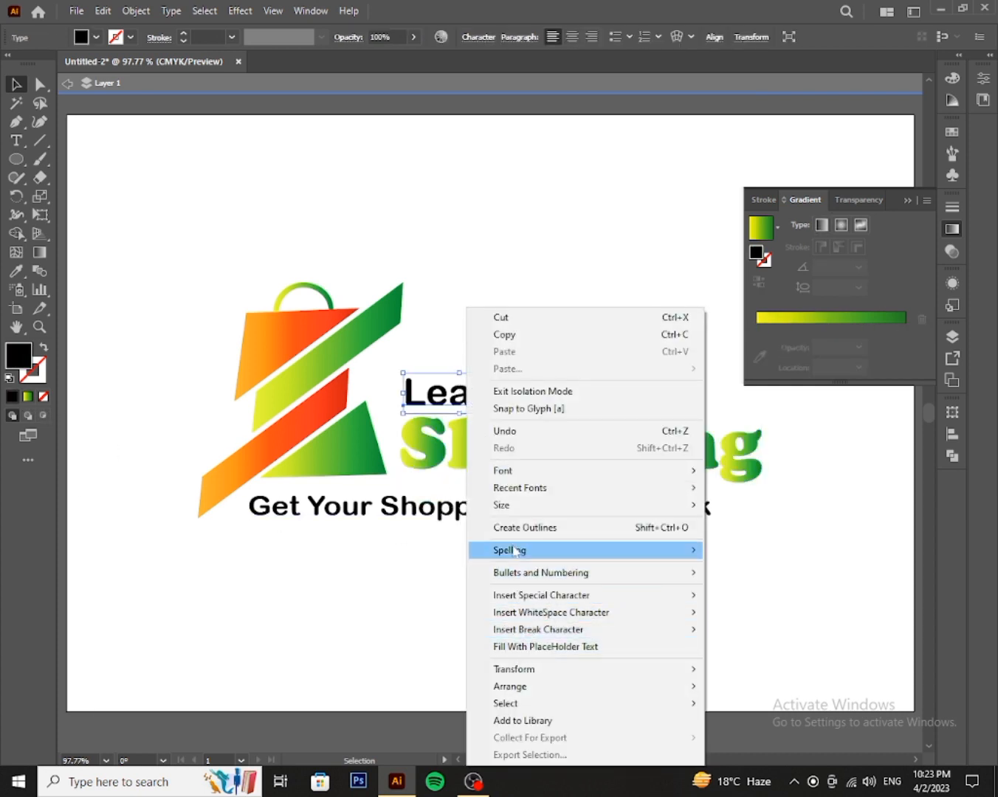
left_click(520, 527)
left_click(95, 38)
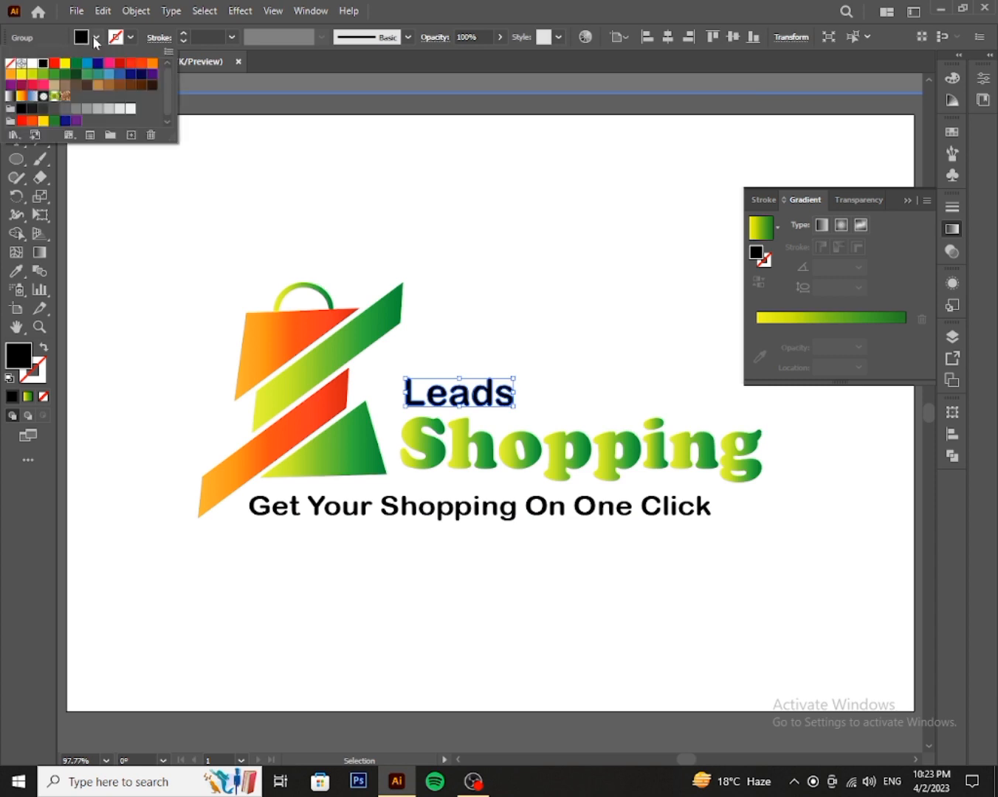
left_click(19, 96)
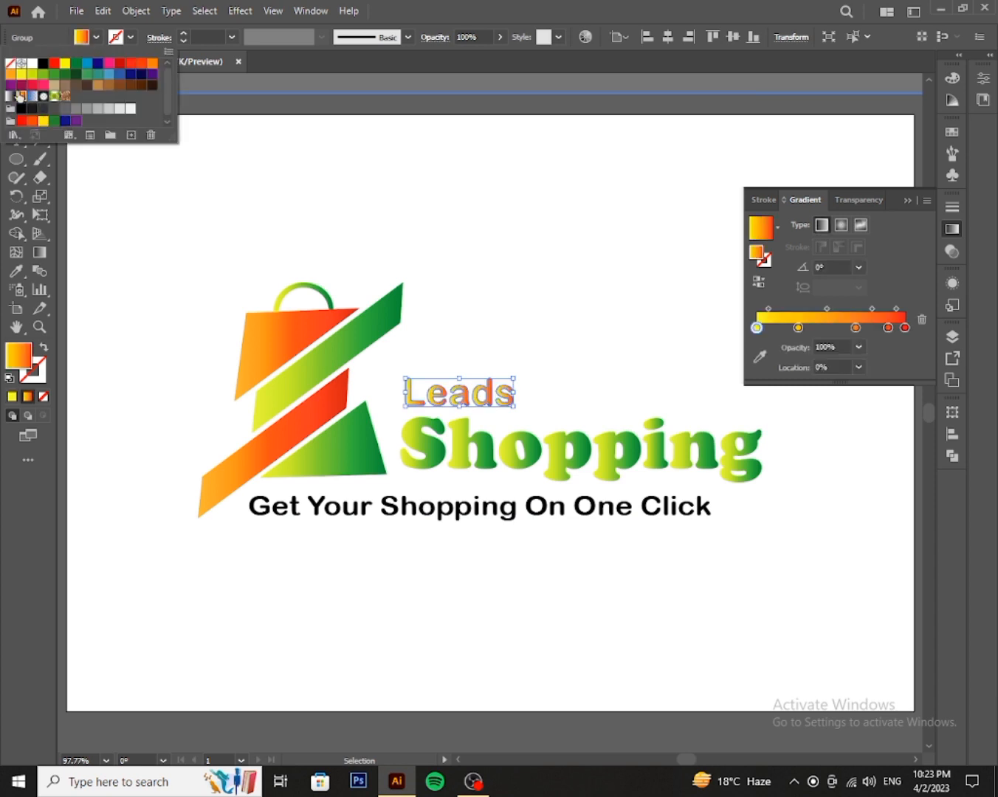
left_click(255, 194)
left_click(487, 586)
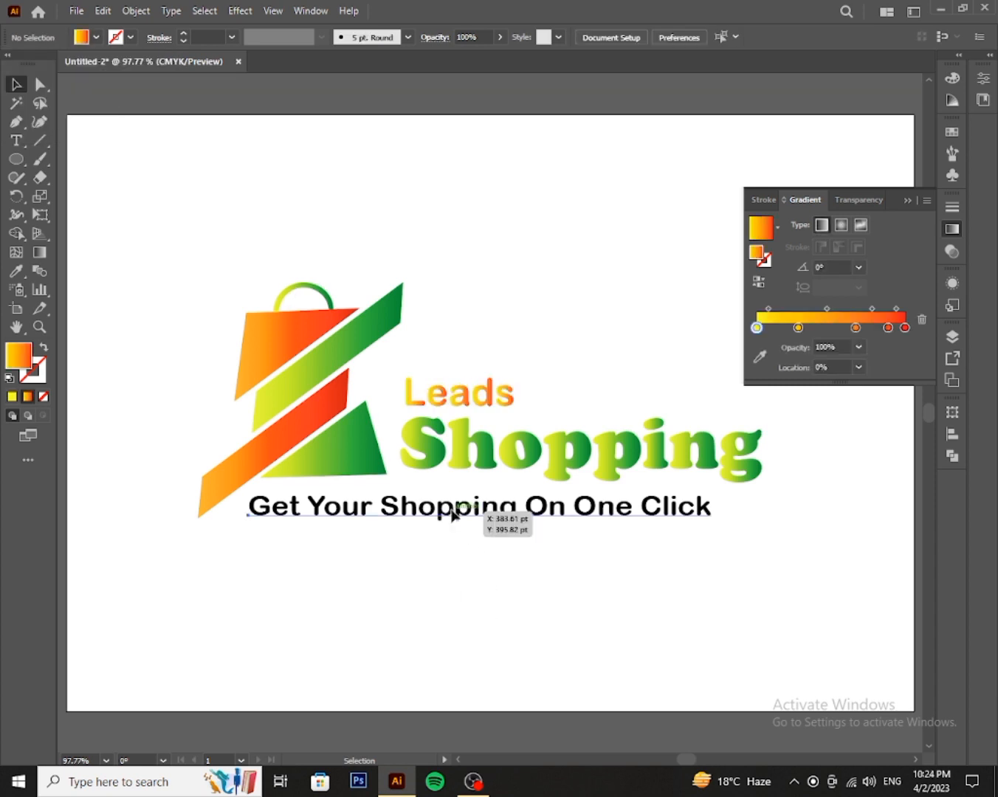
Fill the tagline "Get Your Shopping On One Click" with white.
left_click(473, 509)
left_click(96, 37)
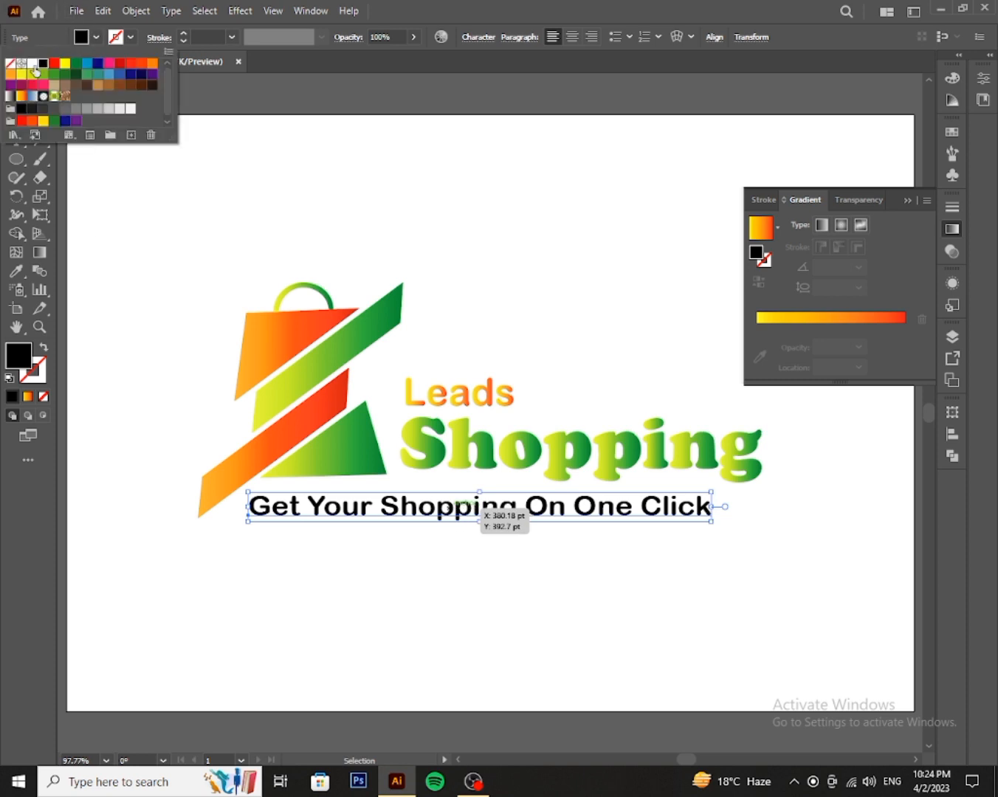
left_click(32, 63)
left_click(236, 174)
left_click(237, 177)
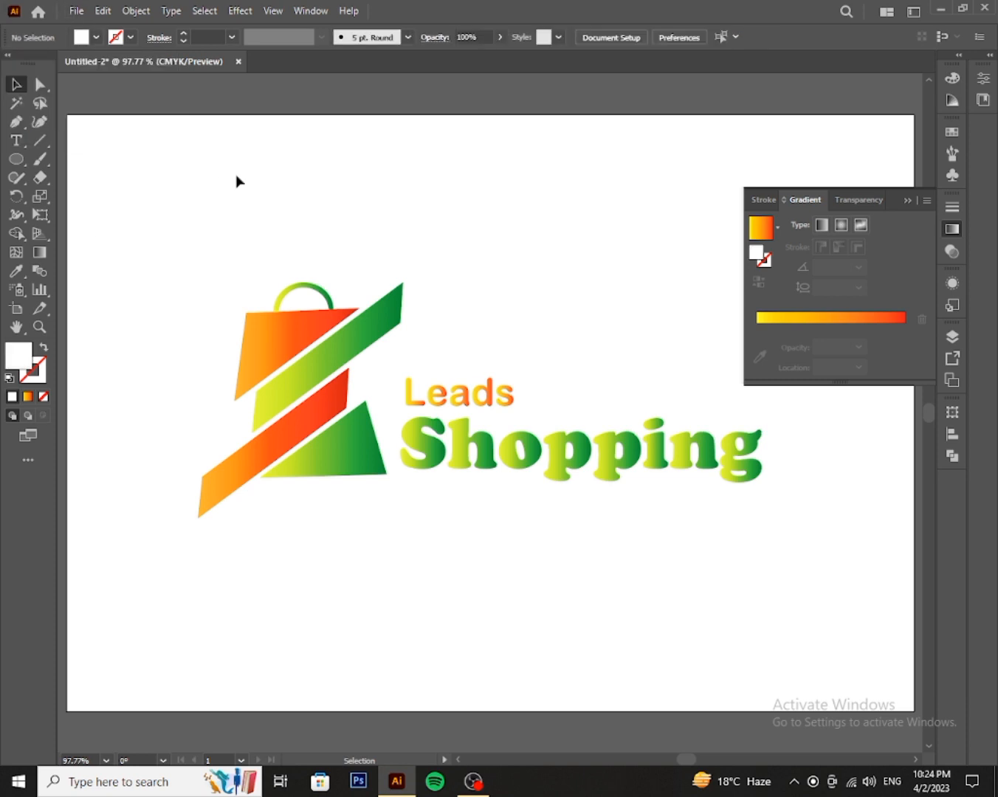
Select the whole logo and set up an export to the Desktop in PNG format.
key("ctrl+a")
left_click(908, 202)
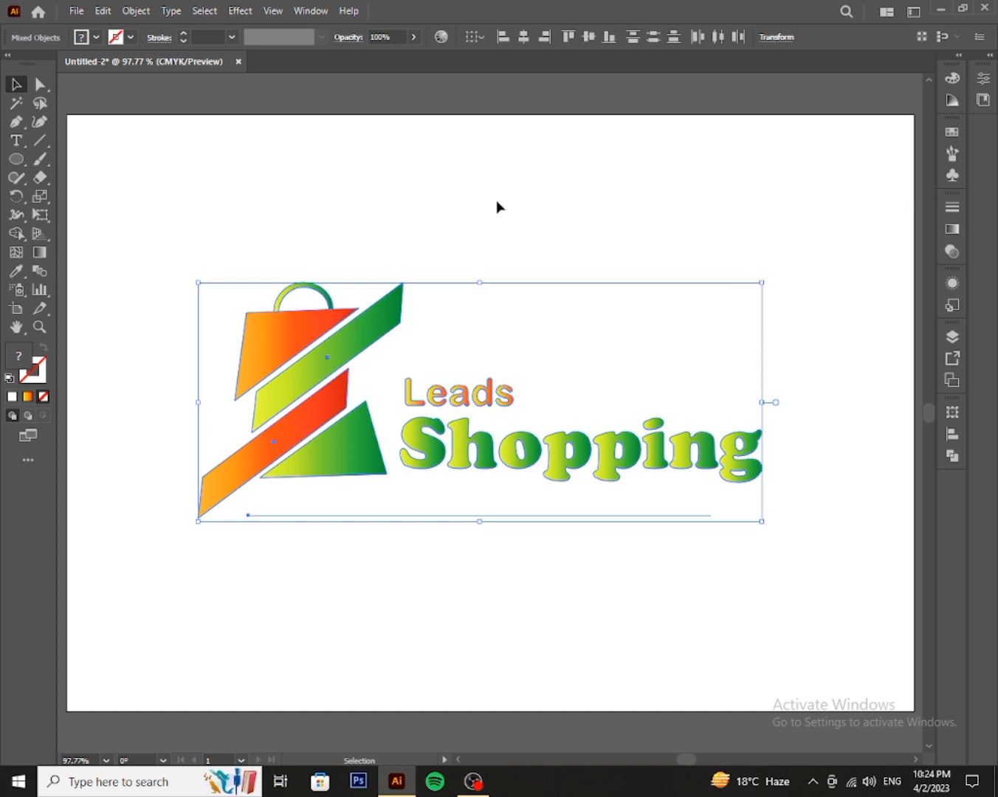
left_click(77, 10)
mouse_move(148, 347)
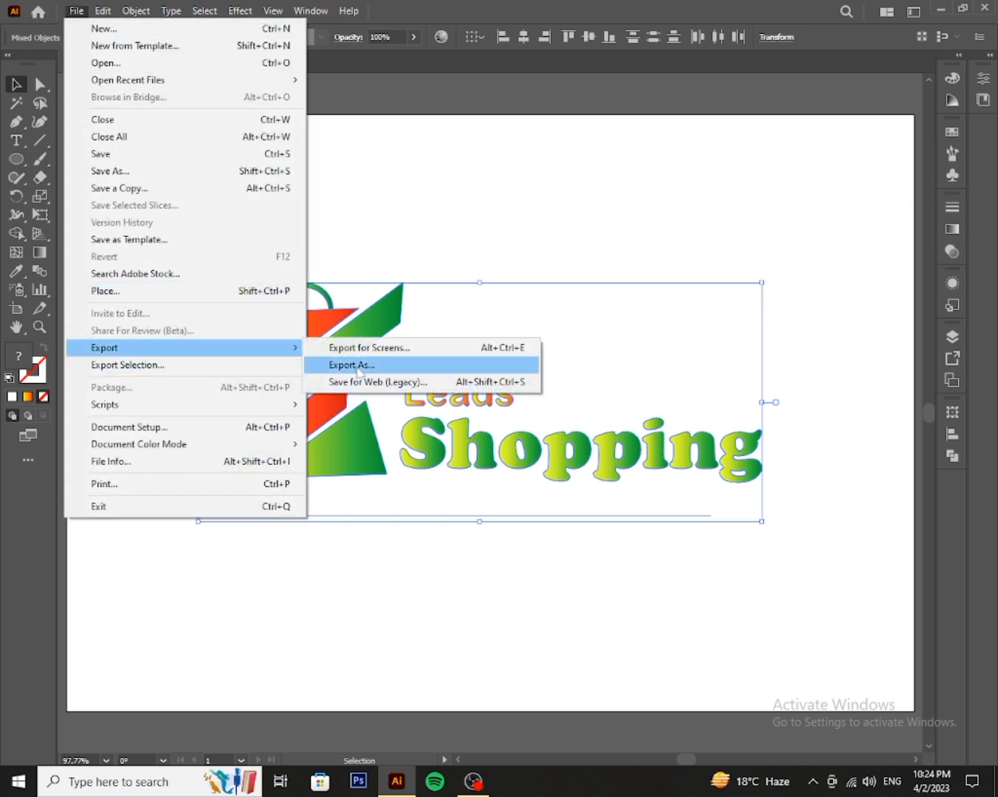
left_click(354, 364)
left_click(184, 515)
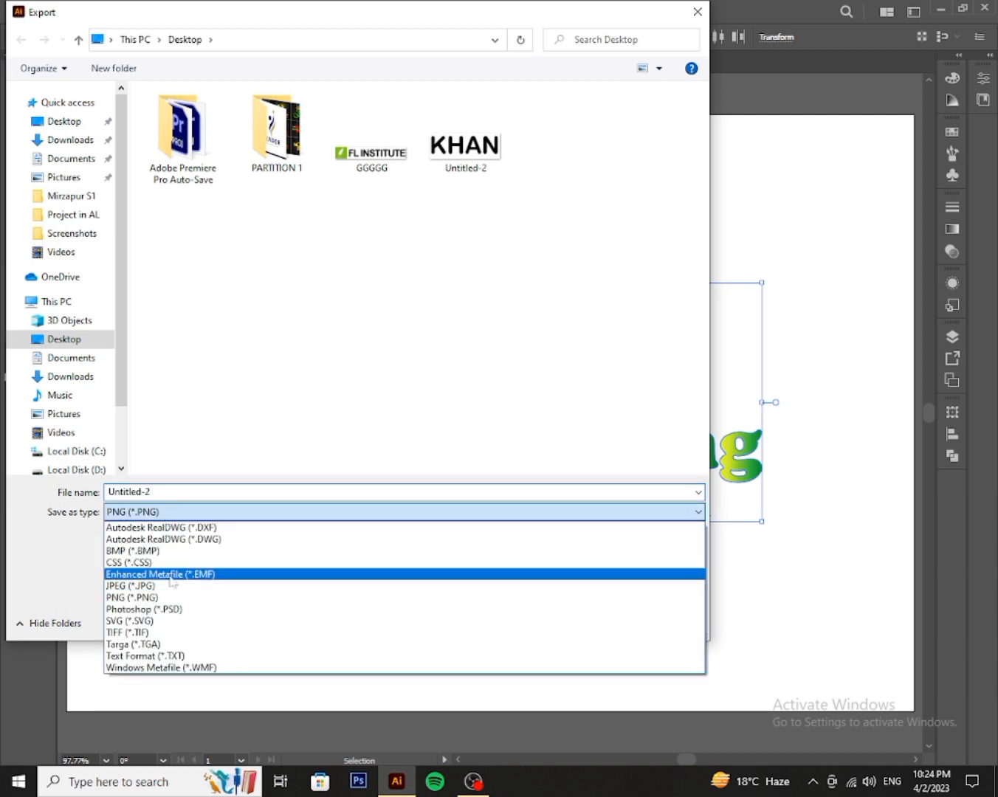
left_click(185, 570)
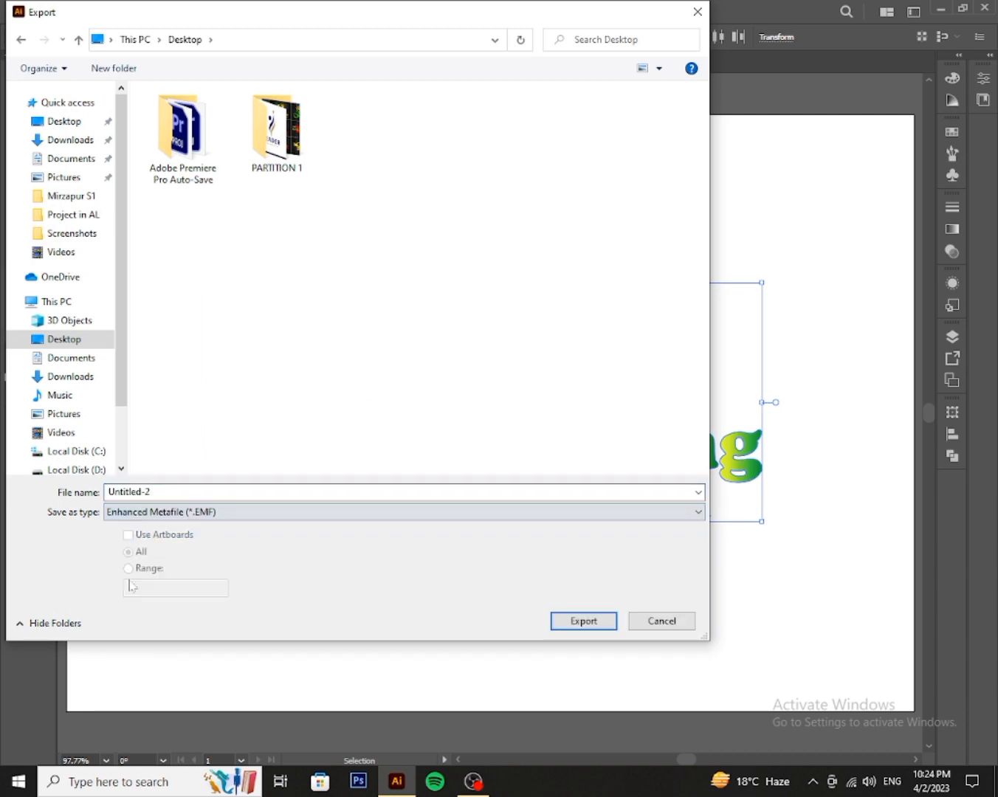
left_click(215, 514)
left_click(184, 590)
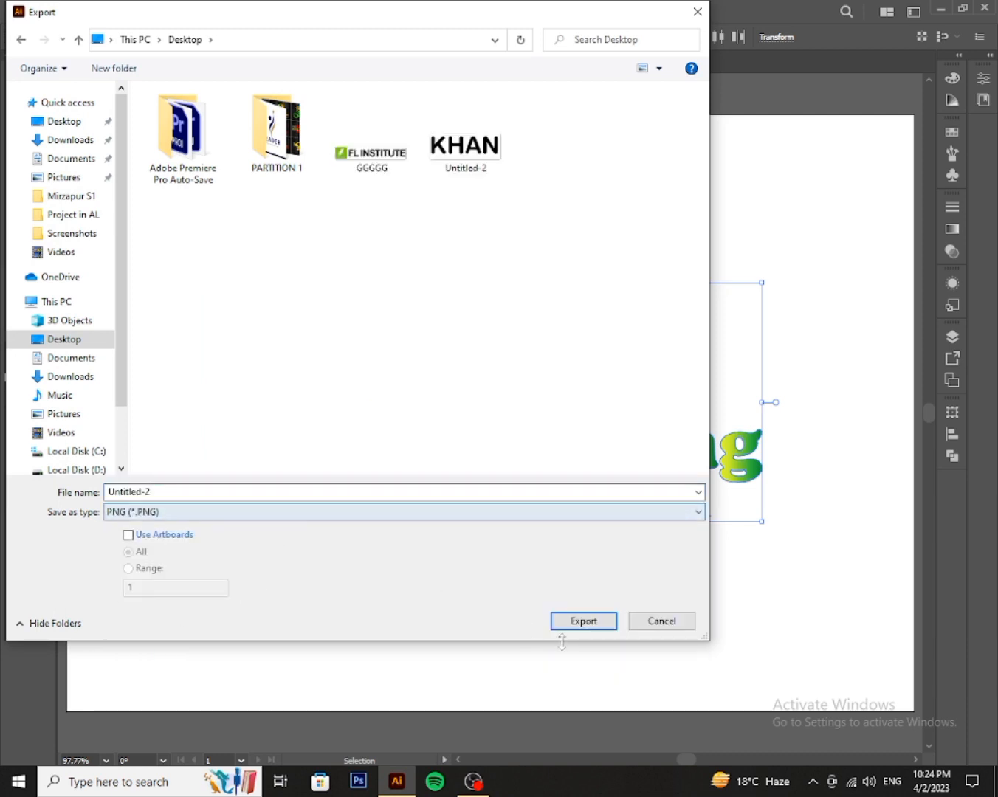
Export the PNG as "rrrrrr" at High (300 ppi) with Type Optimized anti-aliasing and a transparent background.
key("shift+Tab")
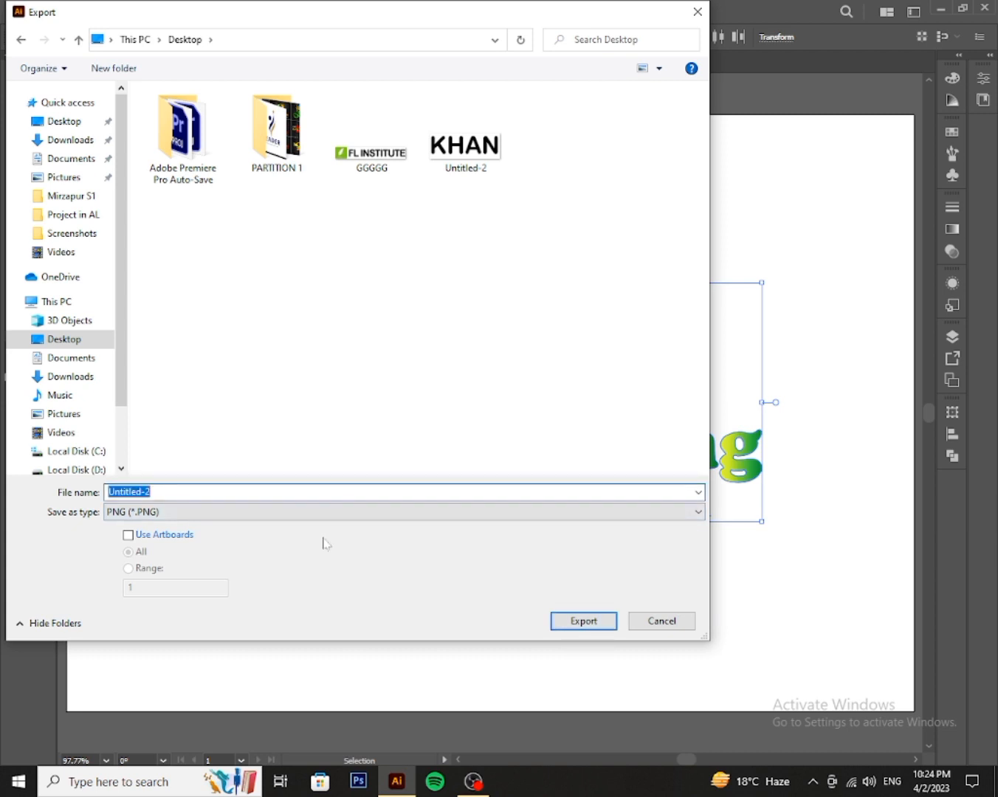
type("rrrrr")
left_click(585, 622)
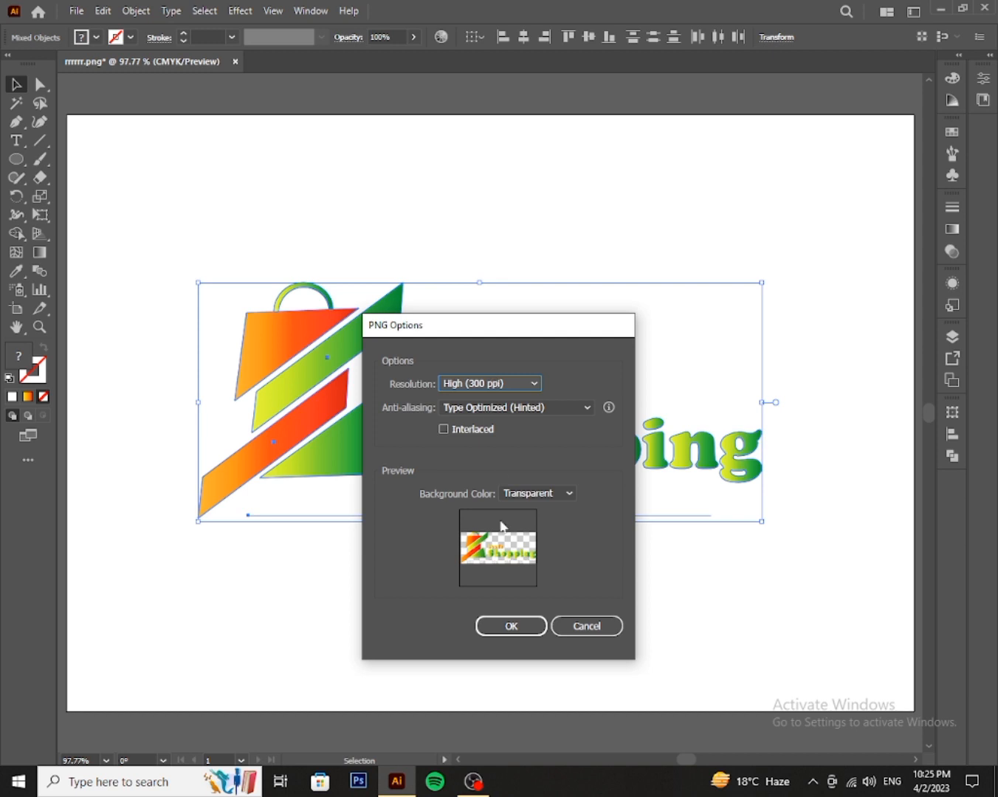
left_click(519, 624)
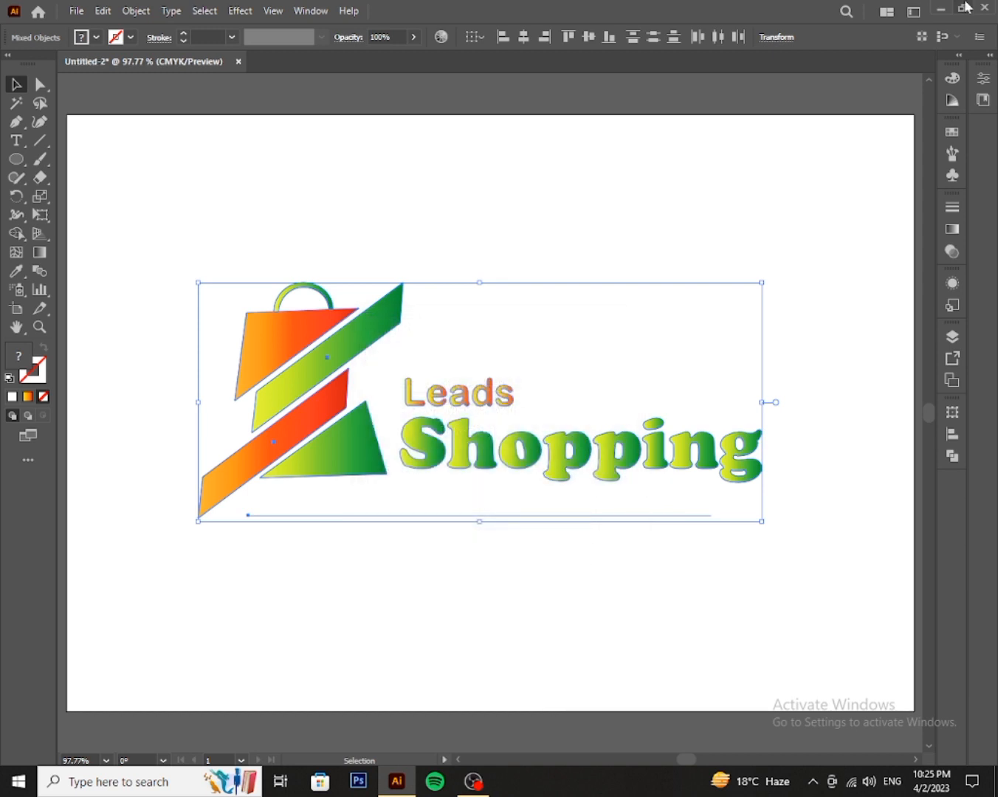
Switch to Photoshop and open the PSD file from the Simple-and-Modern-3D-Logo-Mockup folder inside the MOCKUP folder.
left_click(940, 7)
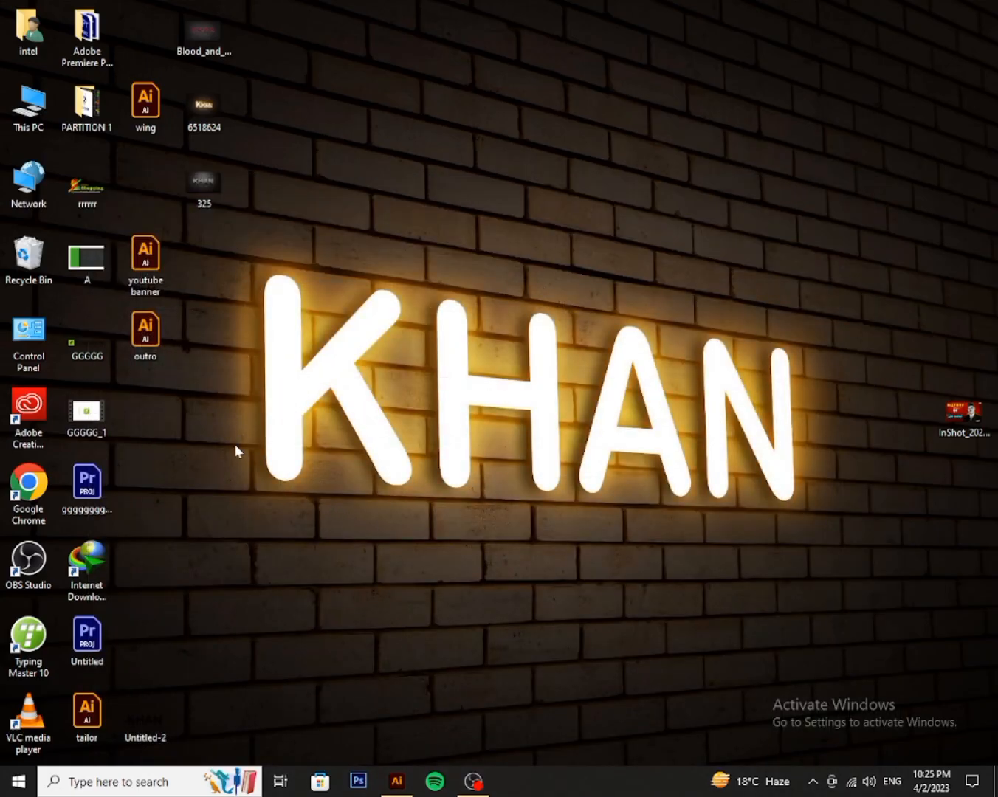
left_click(370, 785)
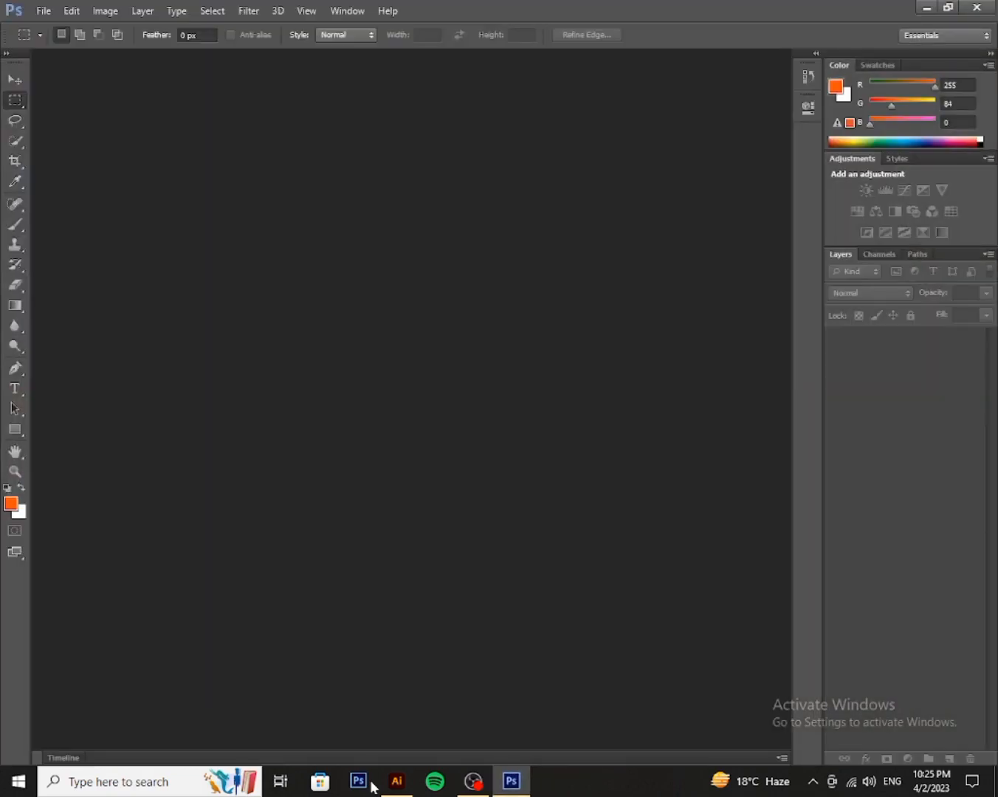
left_click(44, 12)
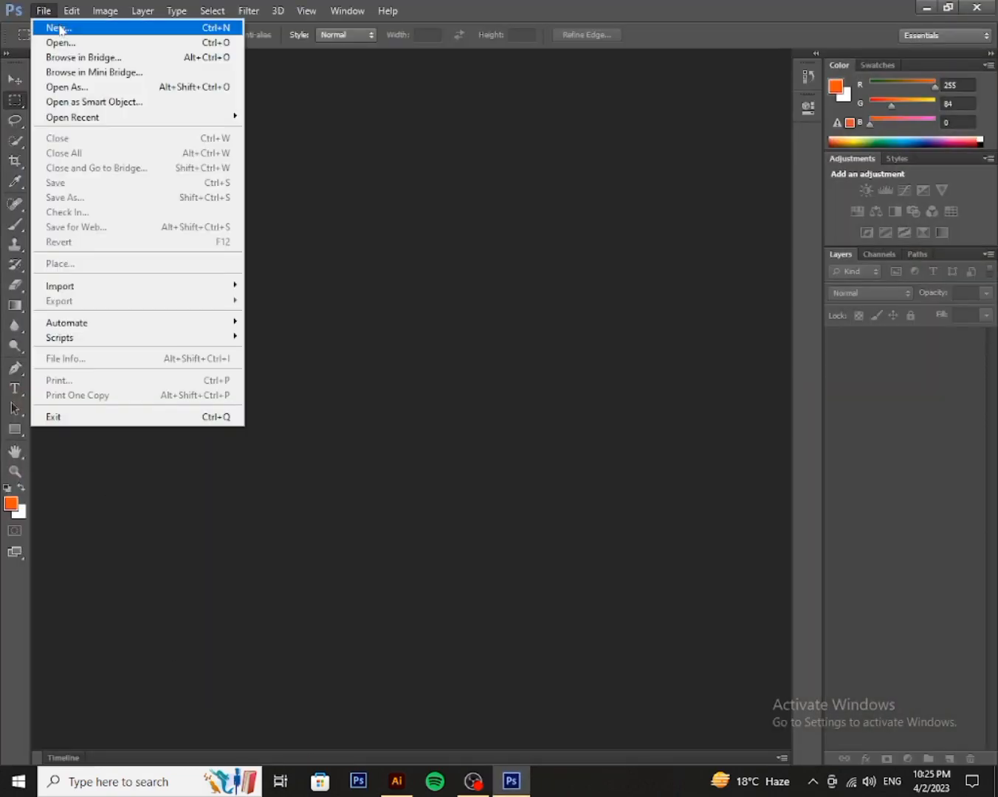
left_click(72, 42)
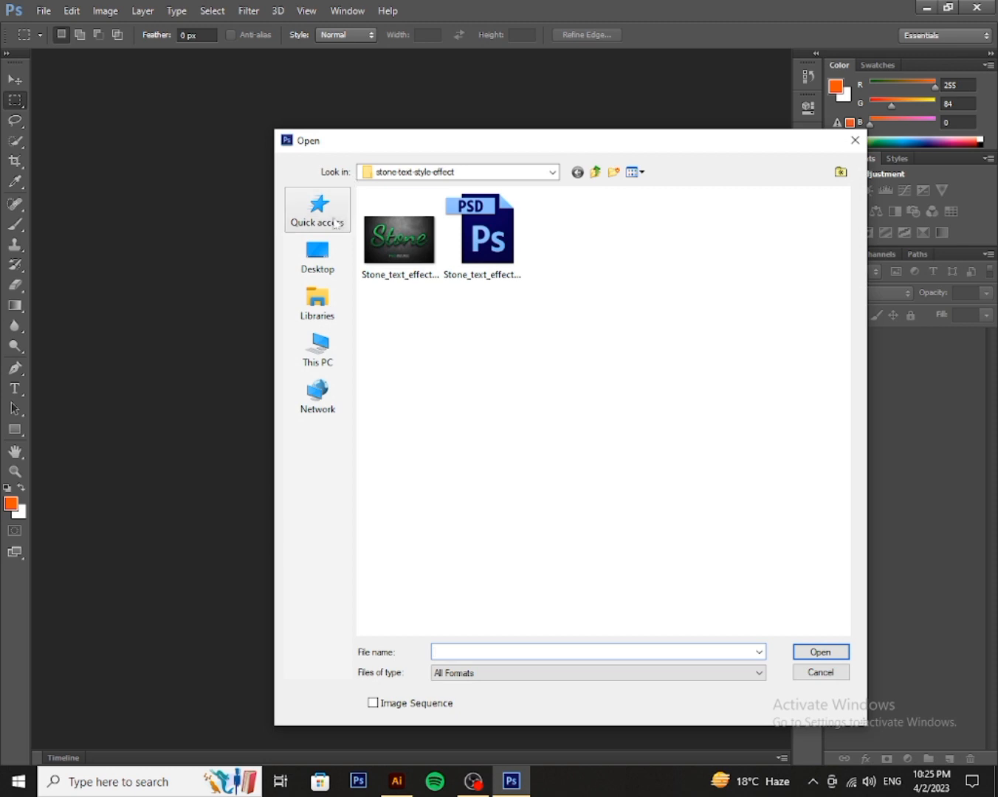
left_click(317, 255)
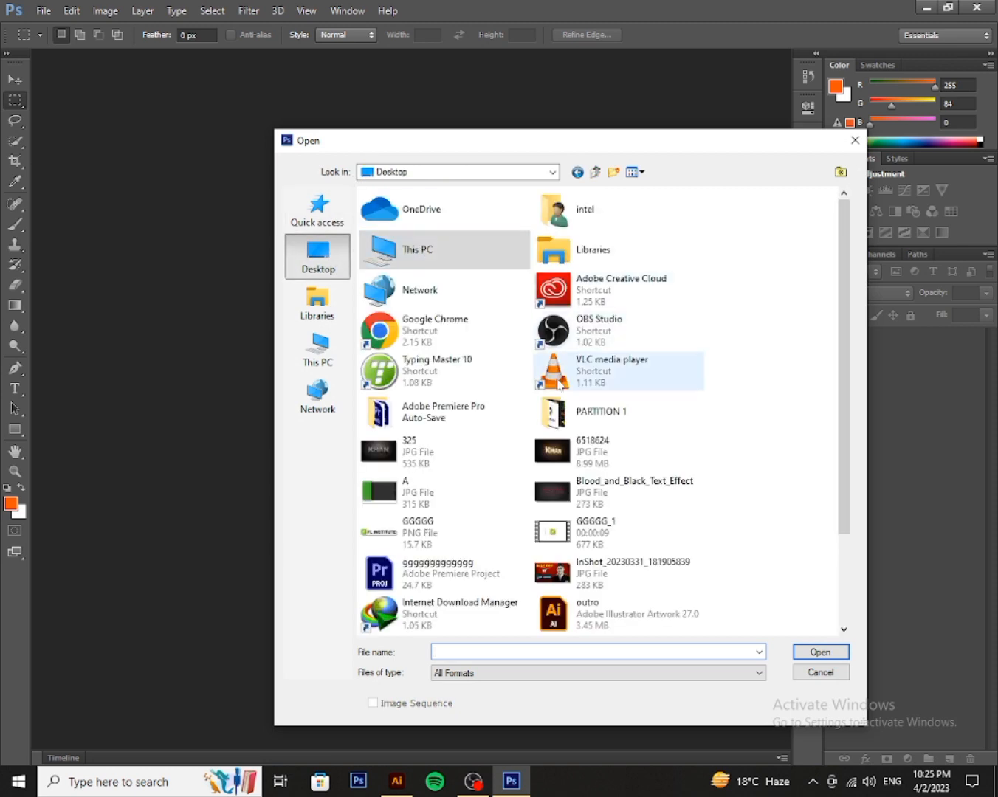
double_click(579, 412)
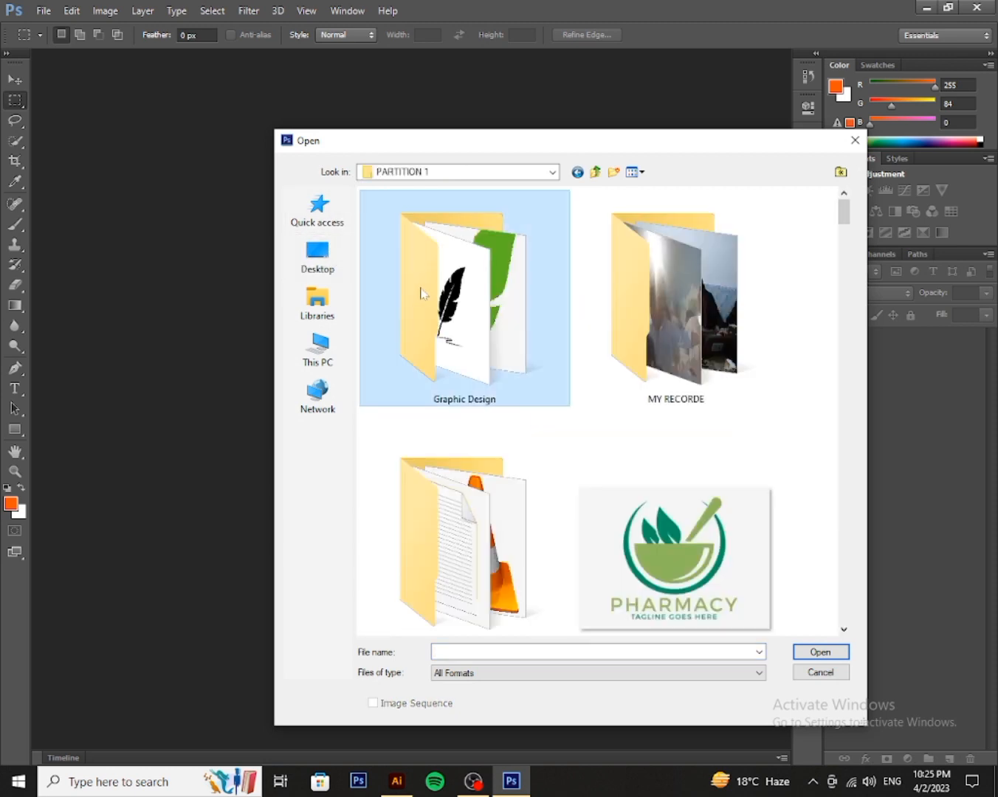
double_click(421, 292)
double_click(481, 243)
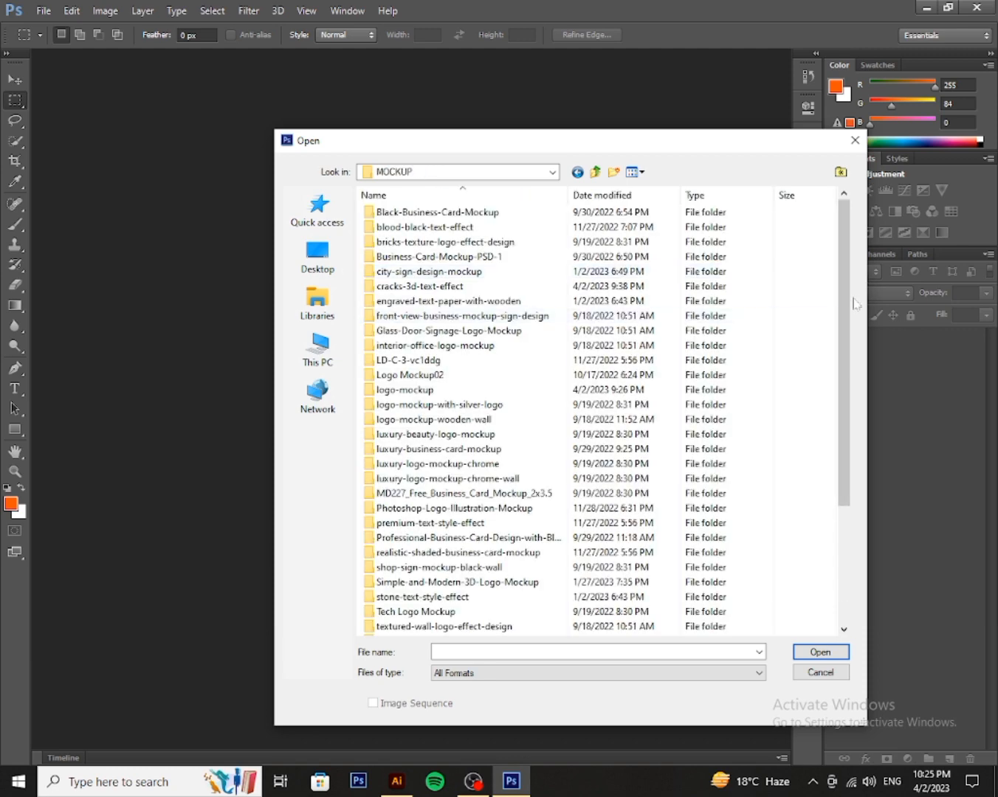
scroll(430, 452, "down", 4)
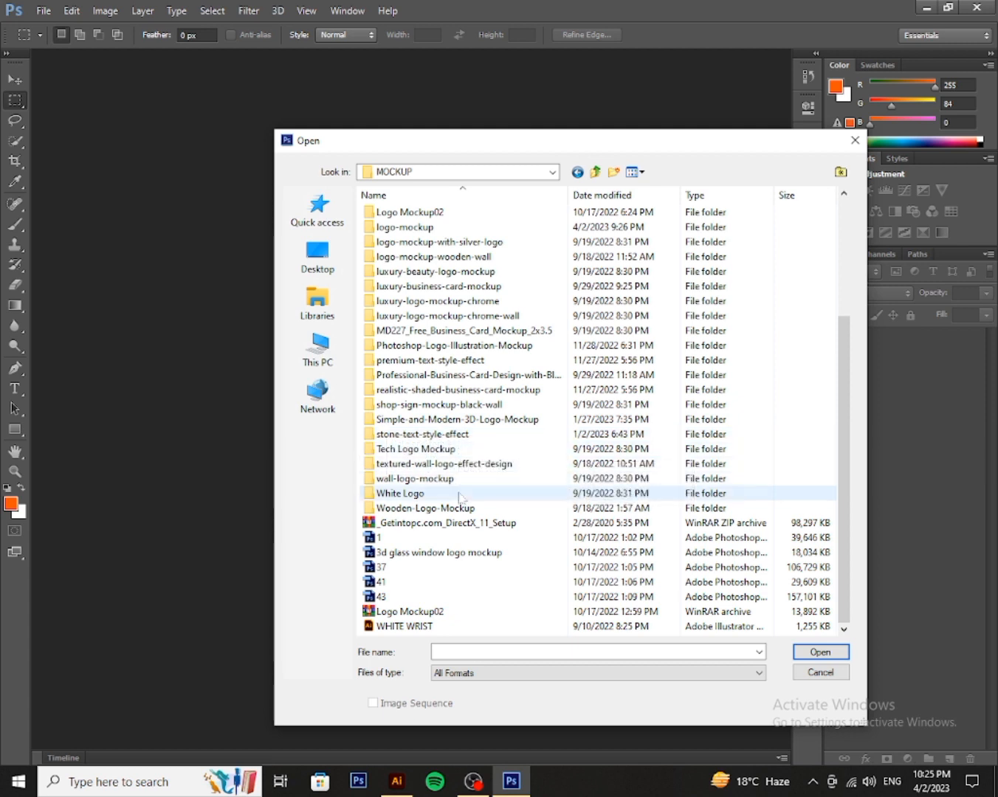
double_click(417, 420)
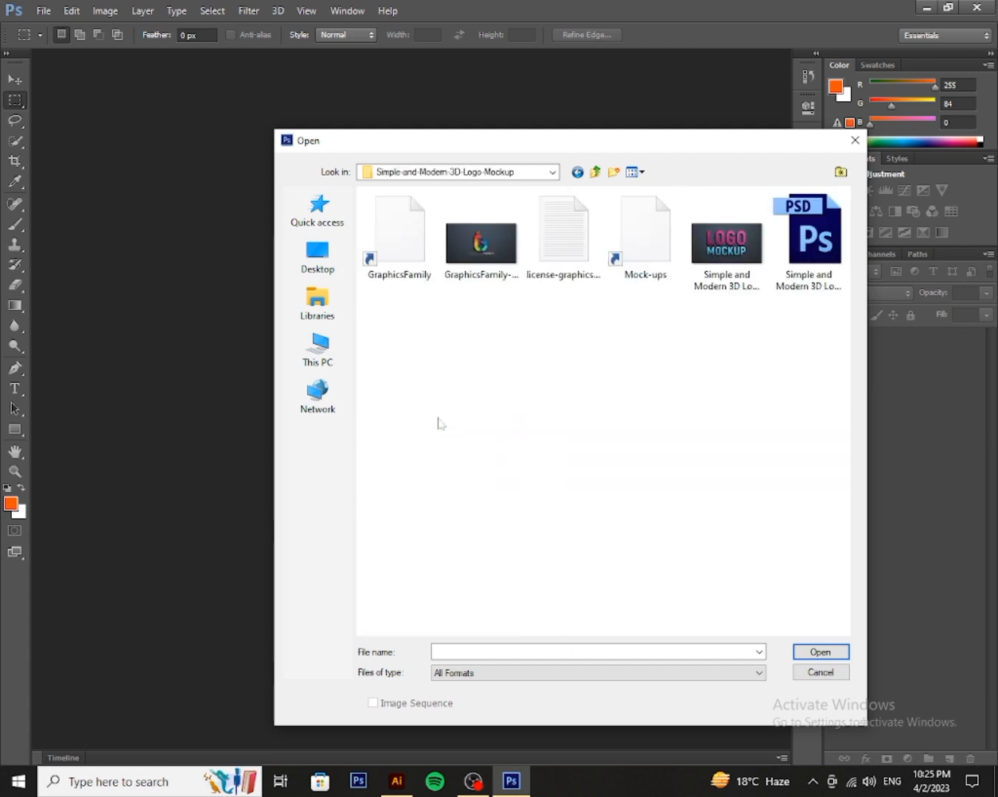
double_click(803, 236)
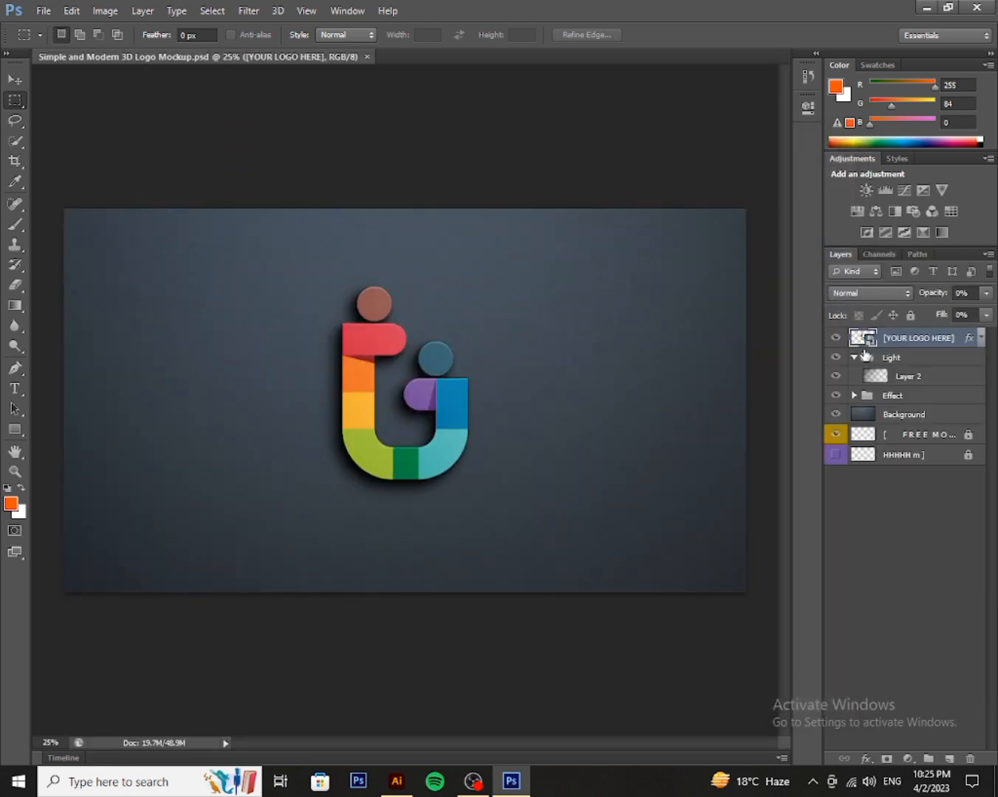
Open the contents of the [YOUR LOGO HERE] smart object for editing, dismissing the save and missing-font notices.
double_click(866, 341)
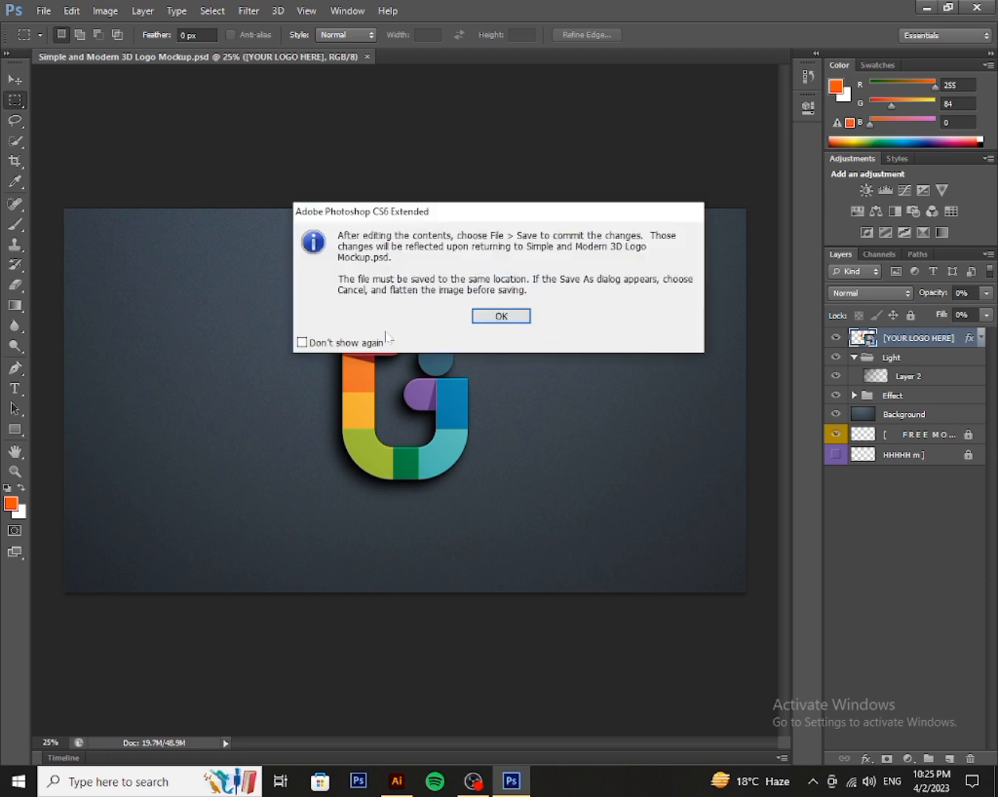
left_click(500, 313)
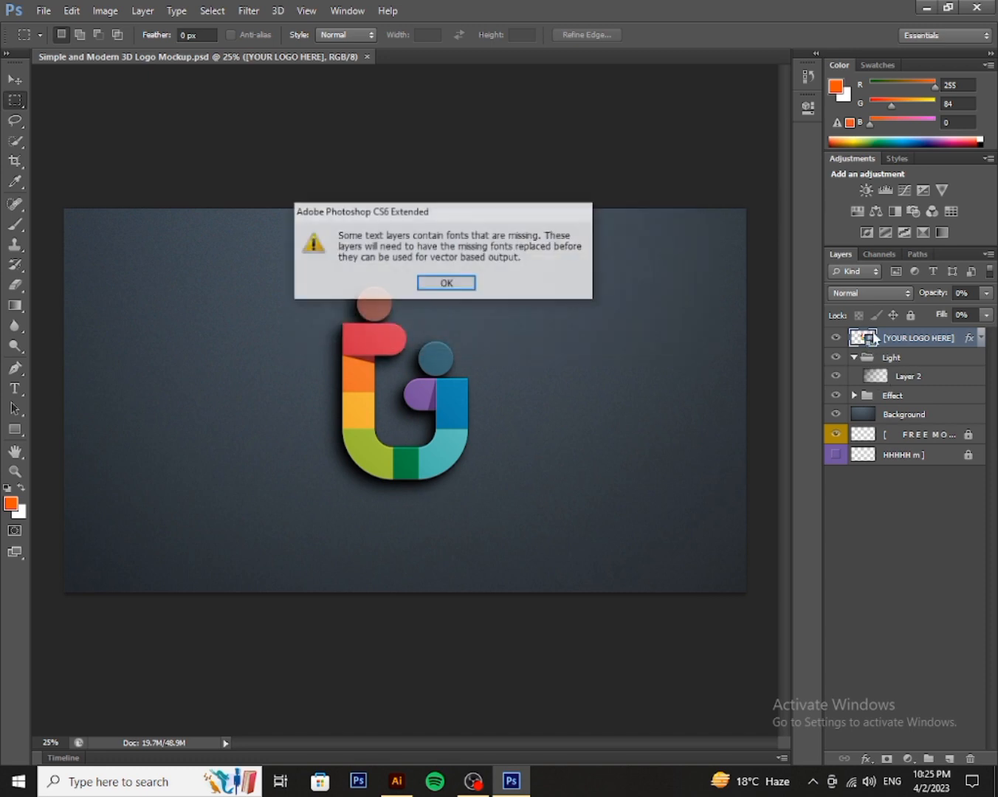
key("Return")
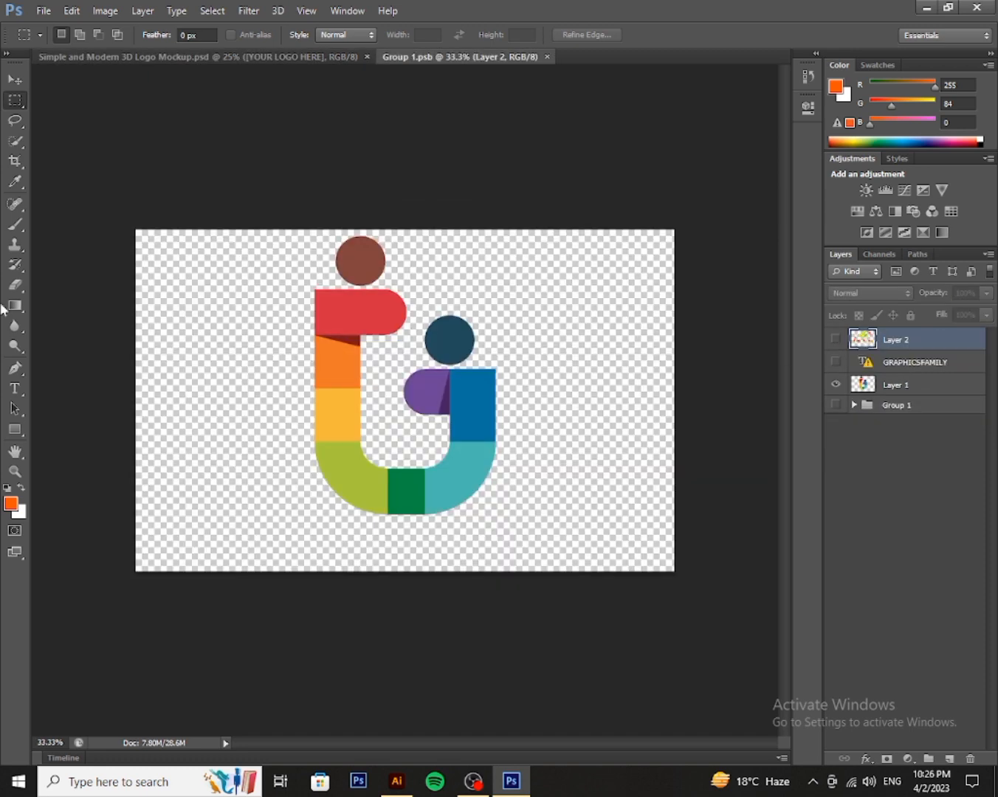
Open the exported rrrrrr PNG logo from the Desktop.
left_click(33, 8)
left_click(54, 43)
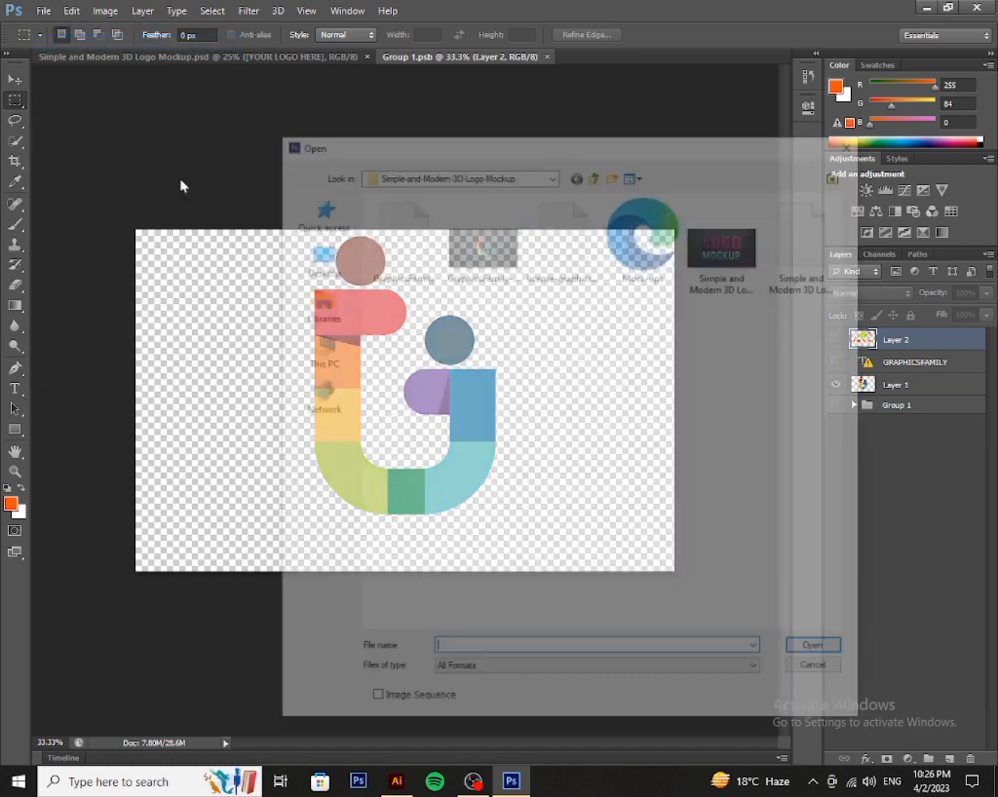
left_click(316, 258)
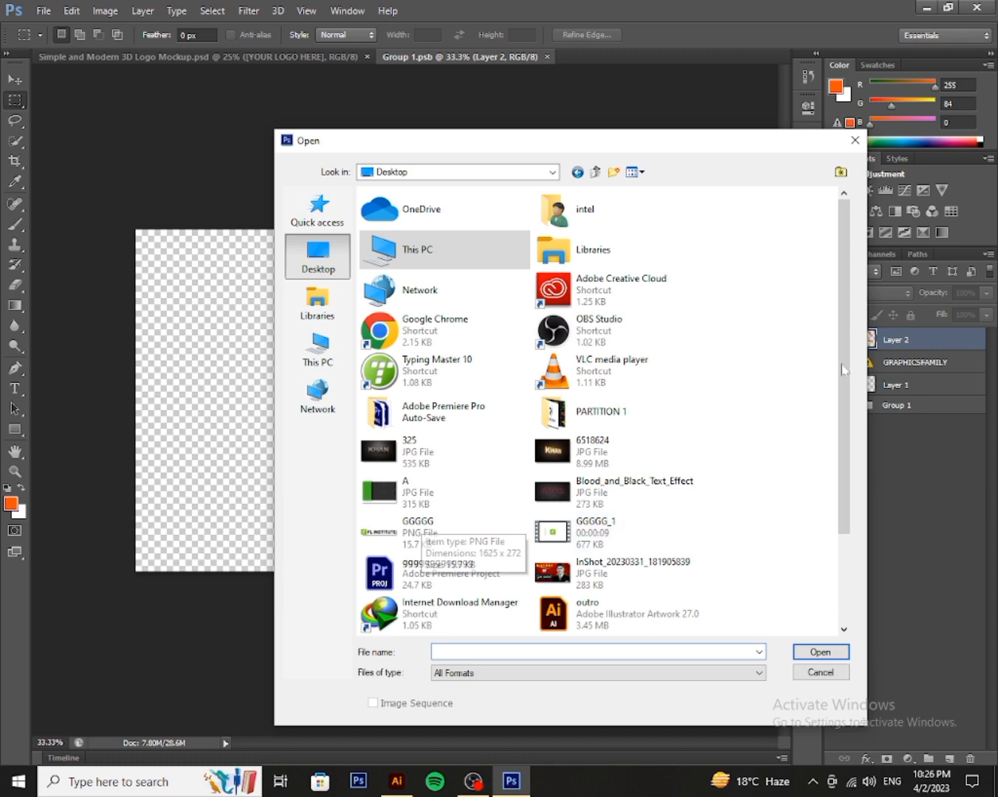
left_click_drag(845, 368, 844, 459)
double_click(433, 525)
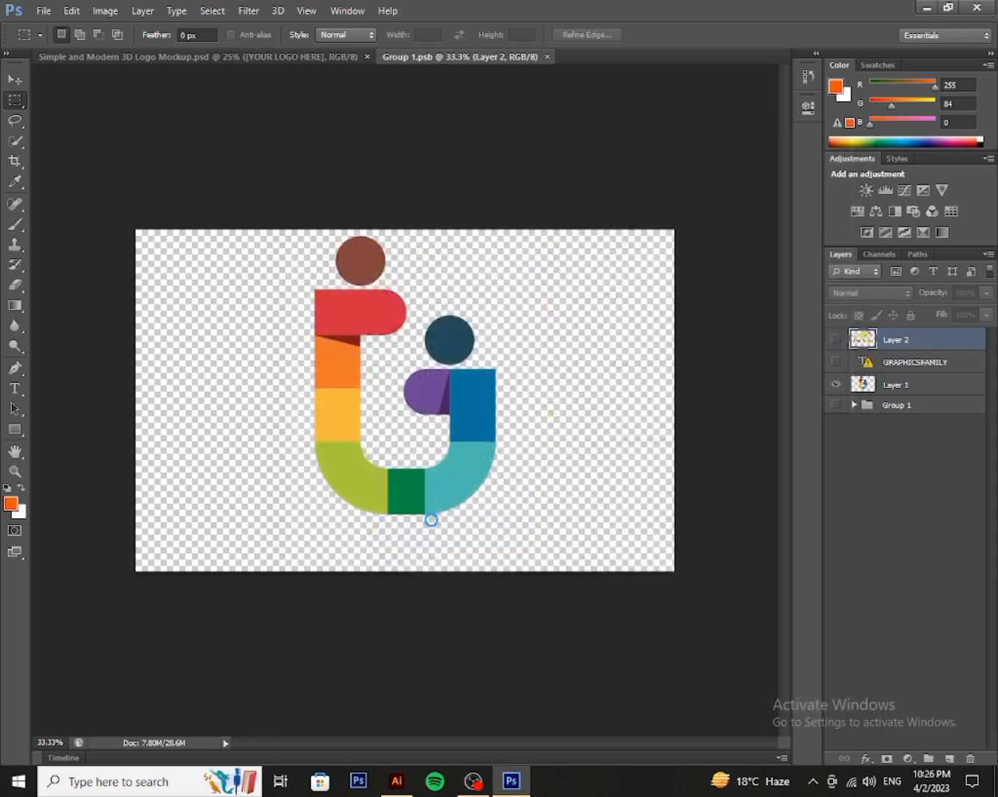
Move the logo from rrrrrr.png into Group 1.psb, scale it to about 82% and center it on the canvas.
left_click(13, 82)
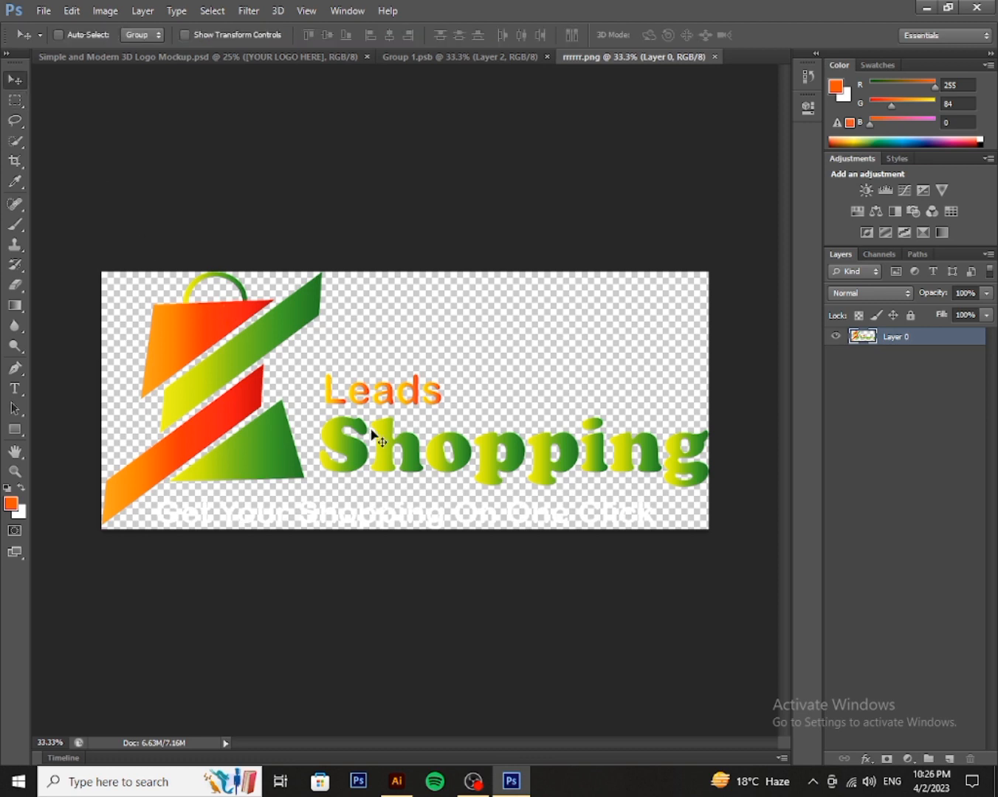
left_click_drag(376, 437, 412, 396)
key("ctrl+t")
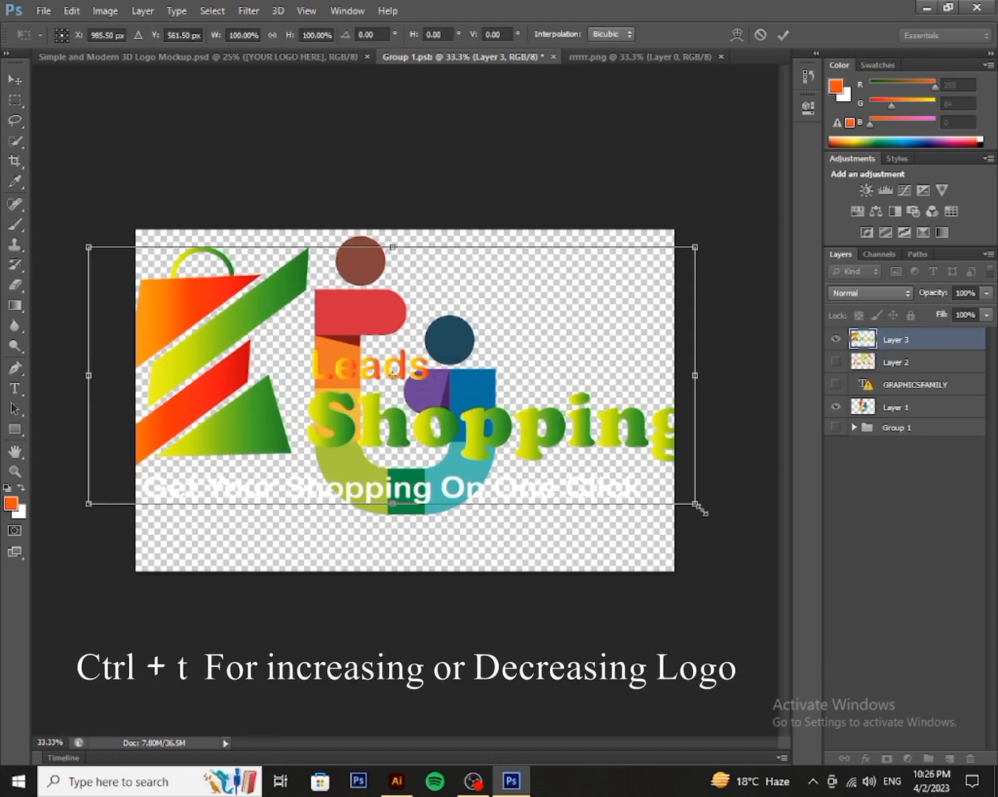
left_click_drag(697, 506, 584, 461)
left_click_drag(387, 417, 432, 466)
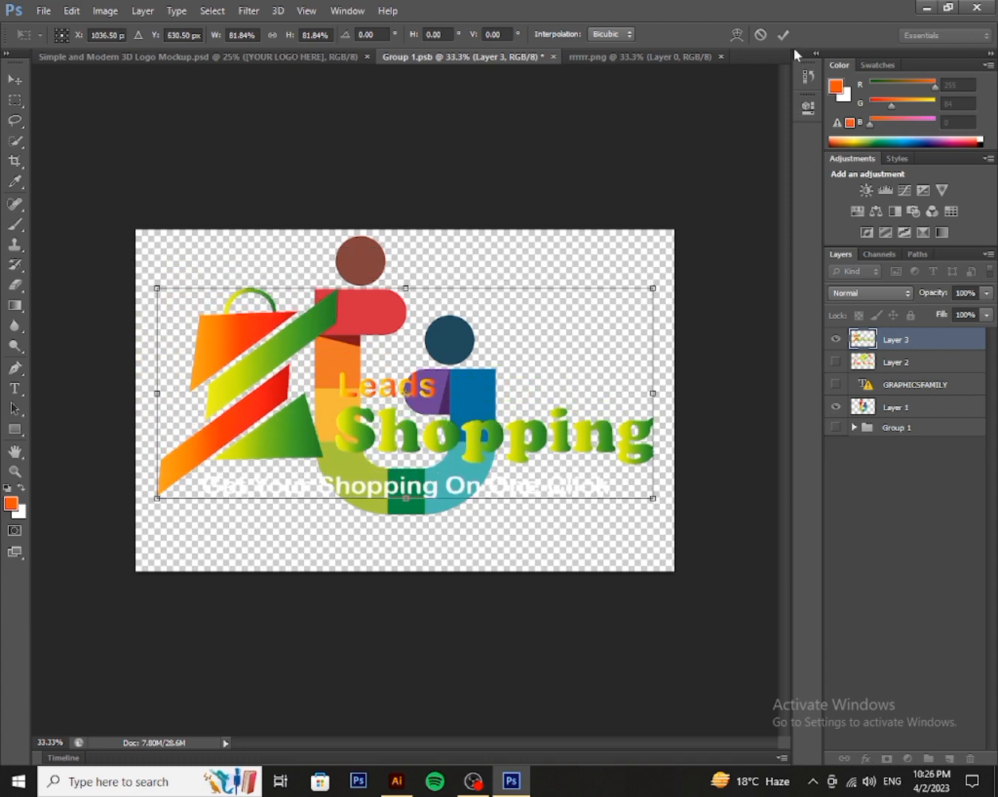
left_click(782, 34)
Hide the sample logo on Layer 1 and save the smart object contents.
left_click(835, 407)
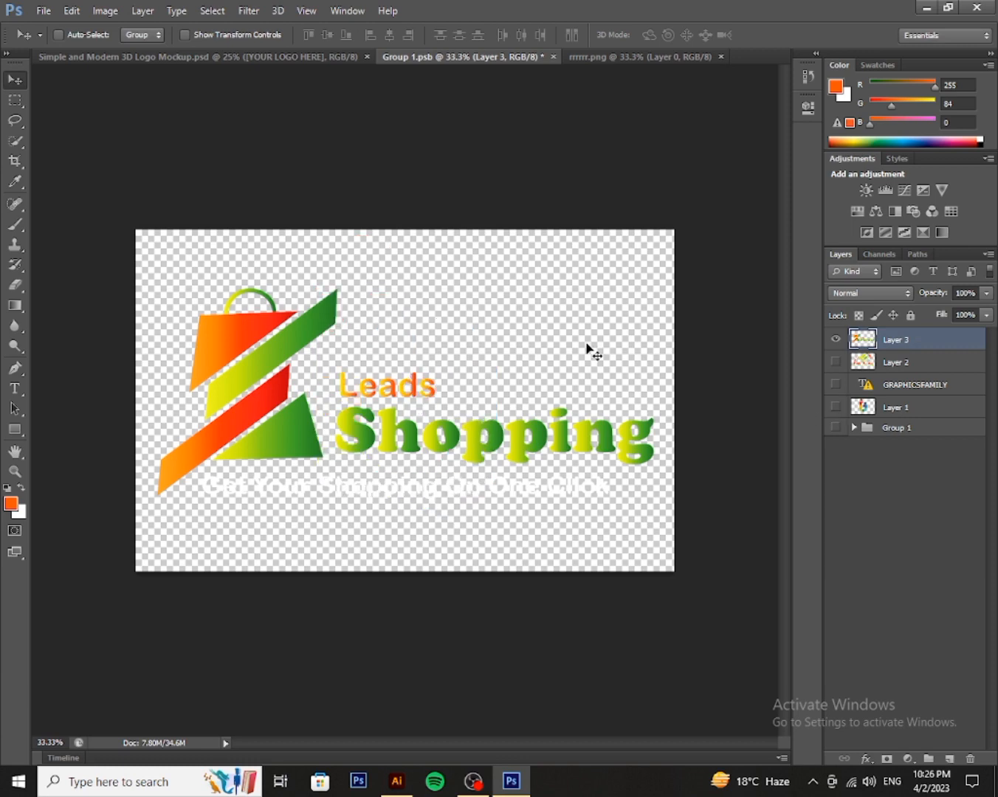
key("ctrl+s")
Enlarge the logo to about 108% to span the canvas width, then save Group 1.psb and return to the mockup document.
key("ctrl+t")
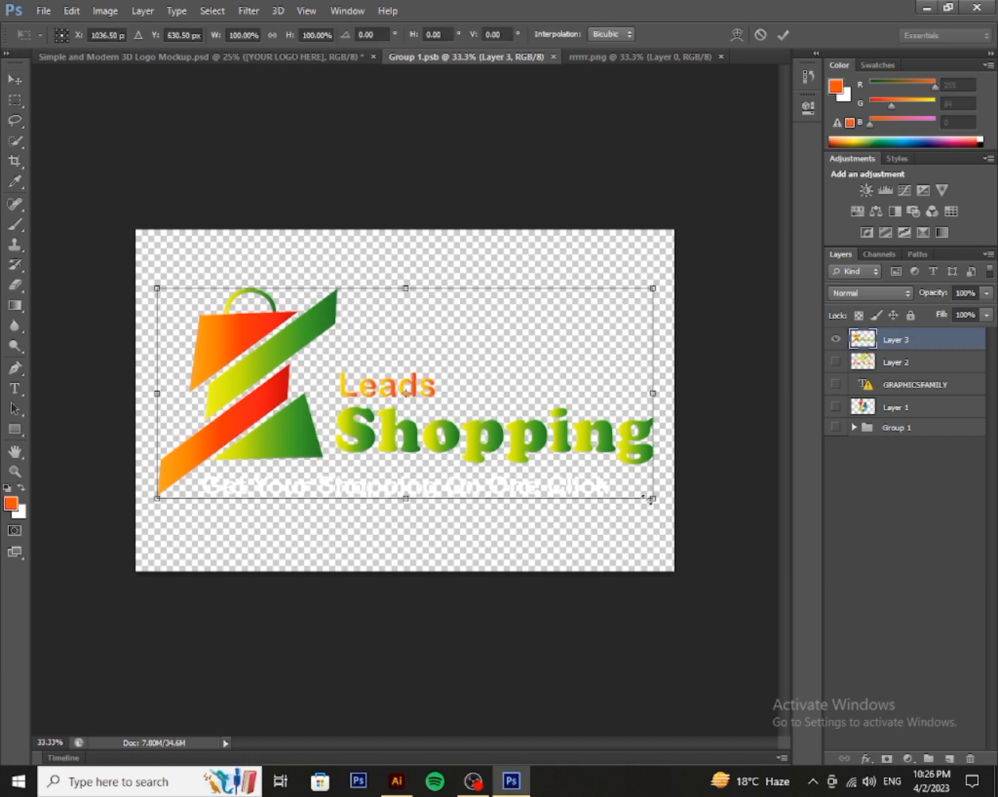
left_click_drag(650, 500, 711, 525)
left_click_drag(583, 476, 561, 478)
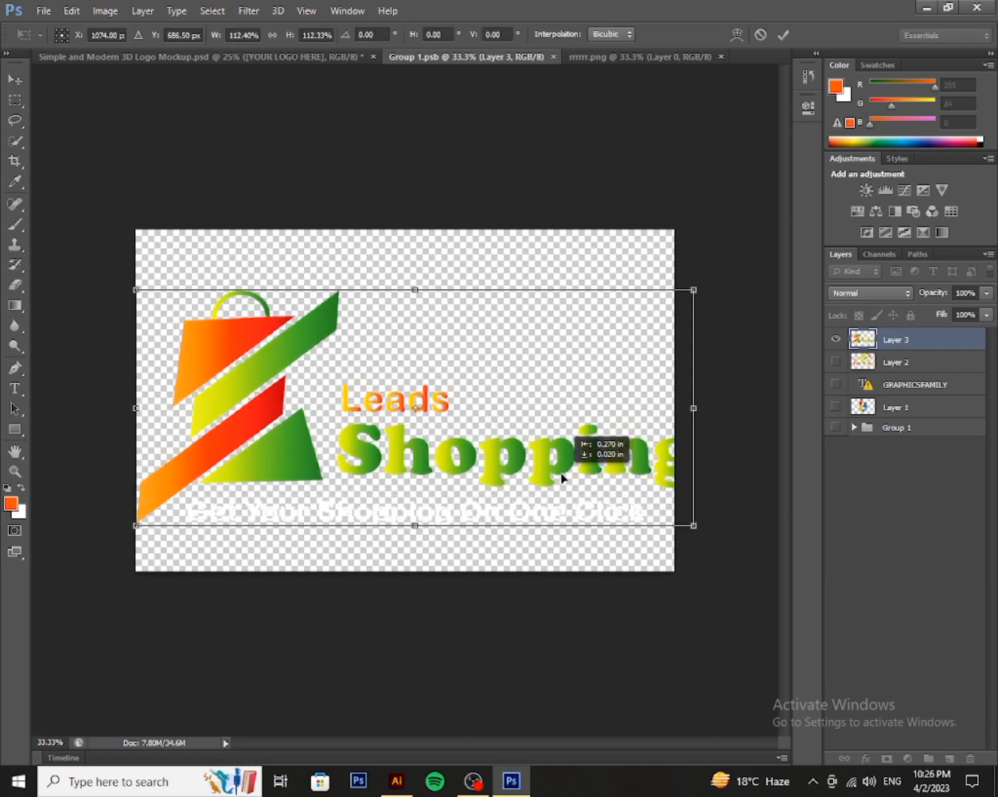
left_click_drag(695, 529, 670, 525)
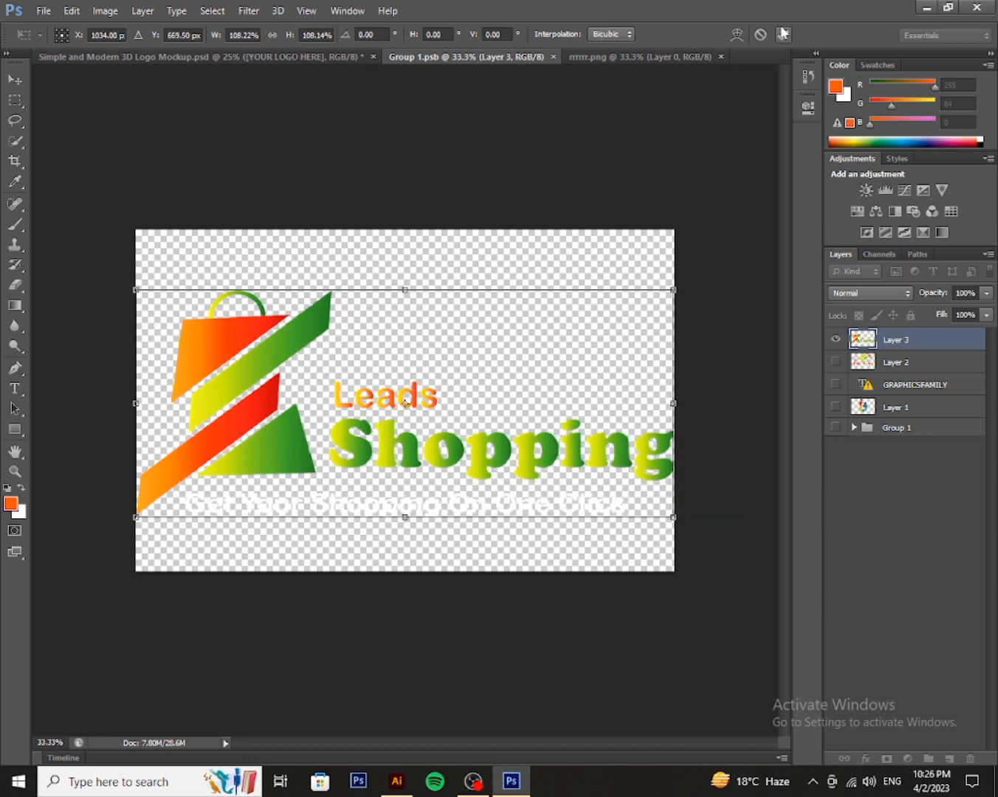
key("Return")
key("ctrl+s")
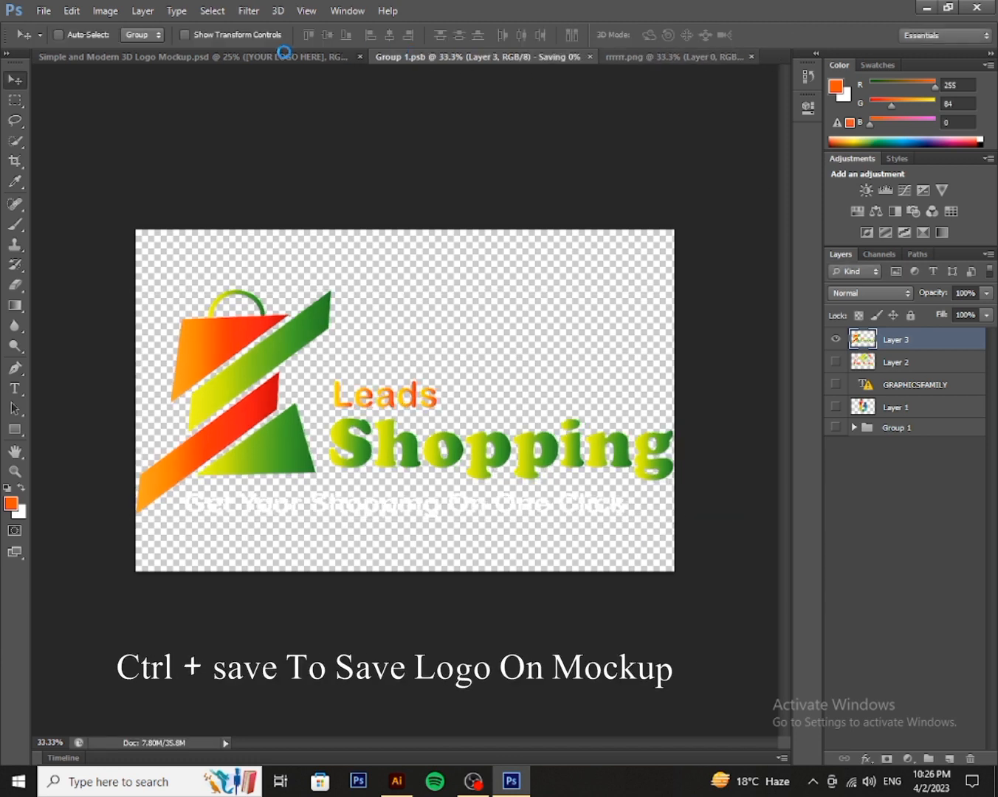
left_click(258, 60)
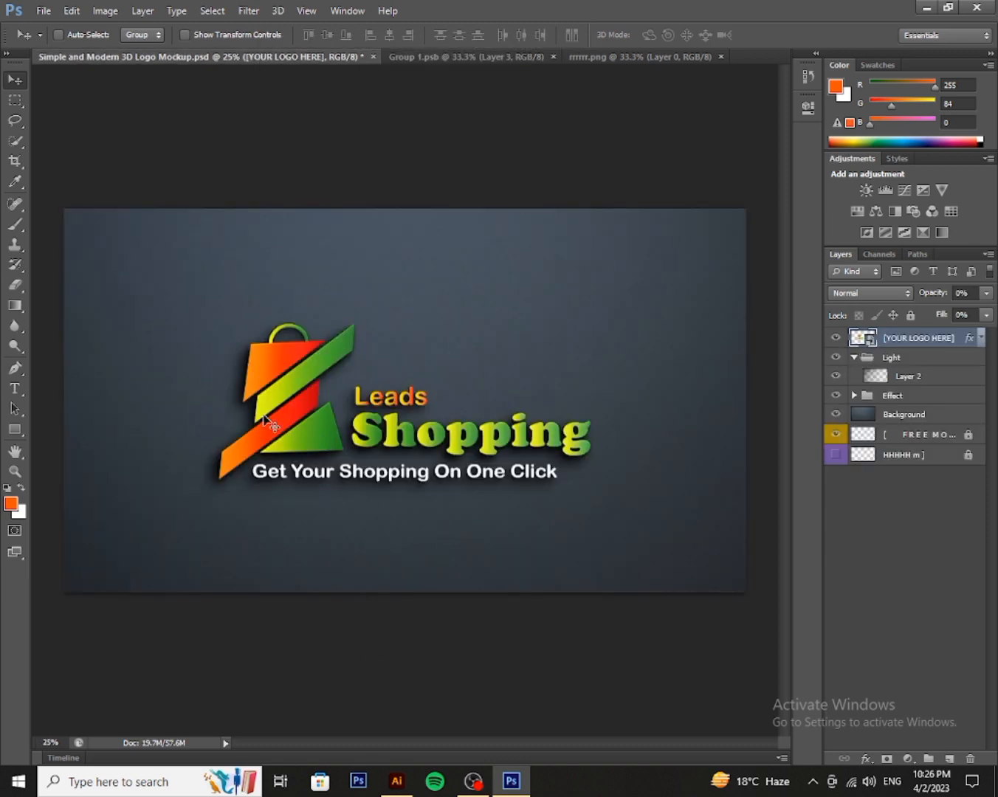
Save the mockup to the Desktop as the JPEG "Simple and Modern 3D Logo Mockup.jpg" at quality 8 (High) and minimize Photoshop.
left_click(44, 9)
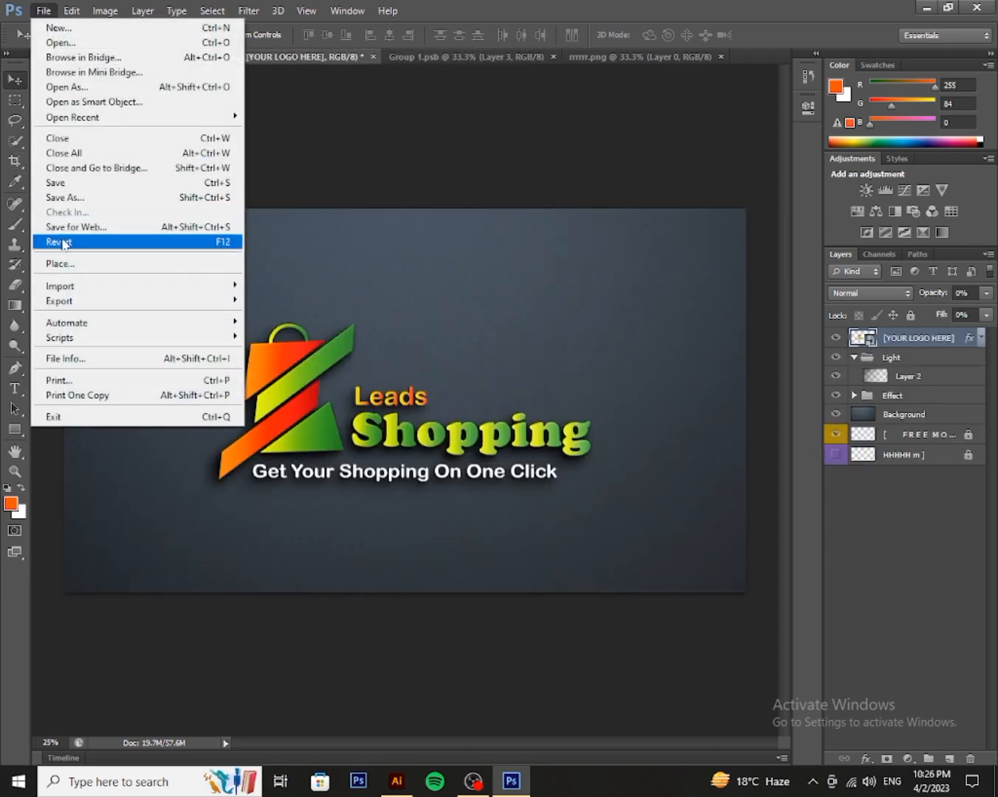
left_click(66, 197)
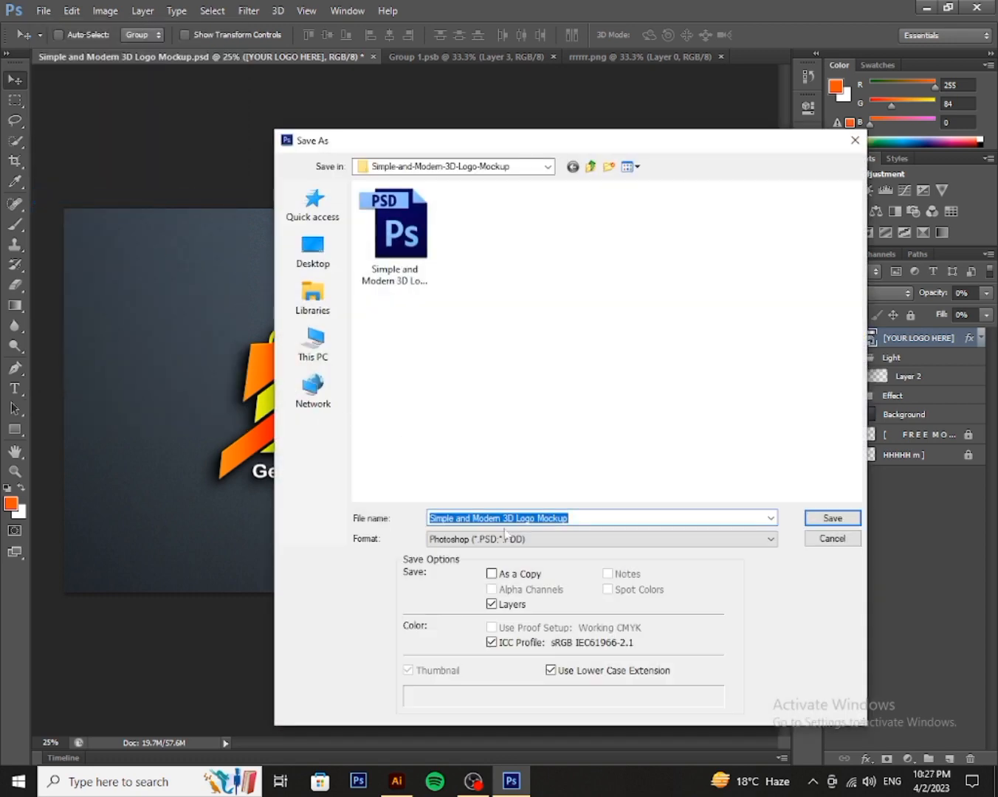
left_click(505, 532)
left_click(492, 643)
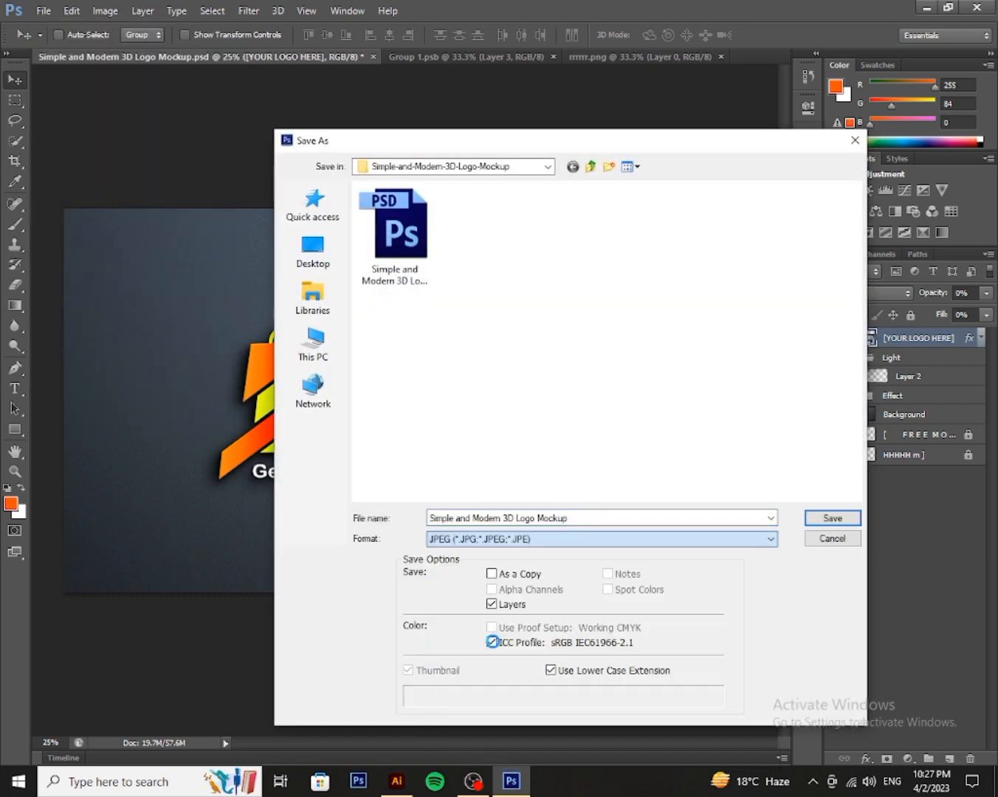
left_click(312, 249)
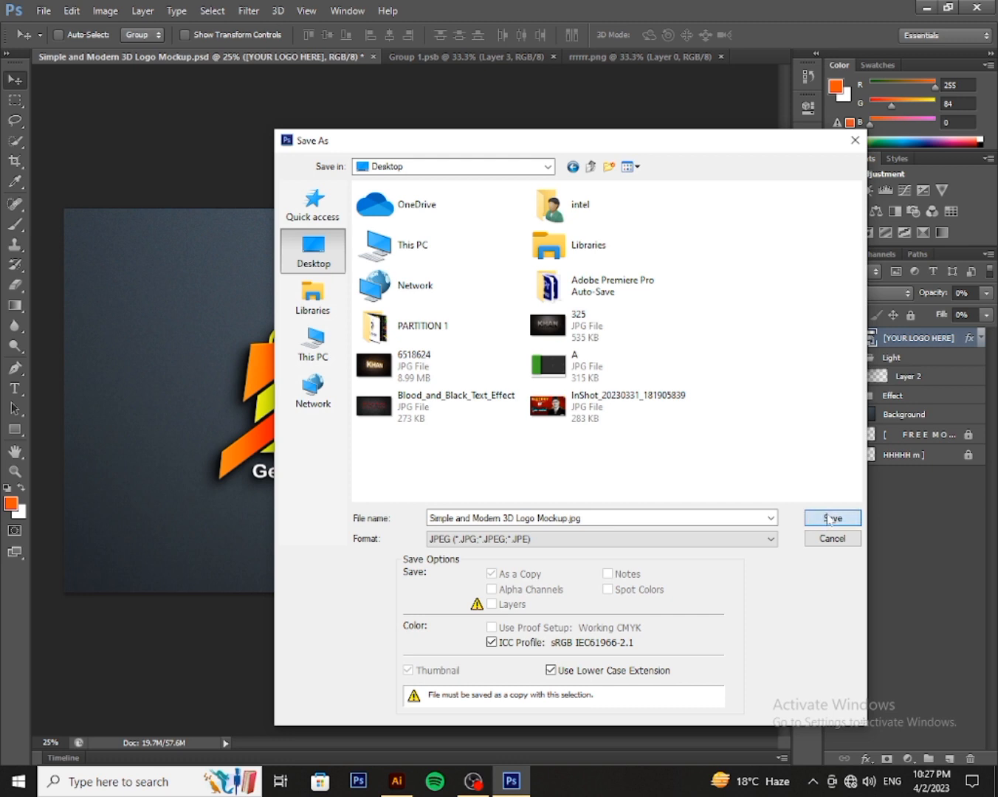
left_click(830, 519)
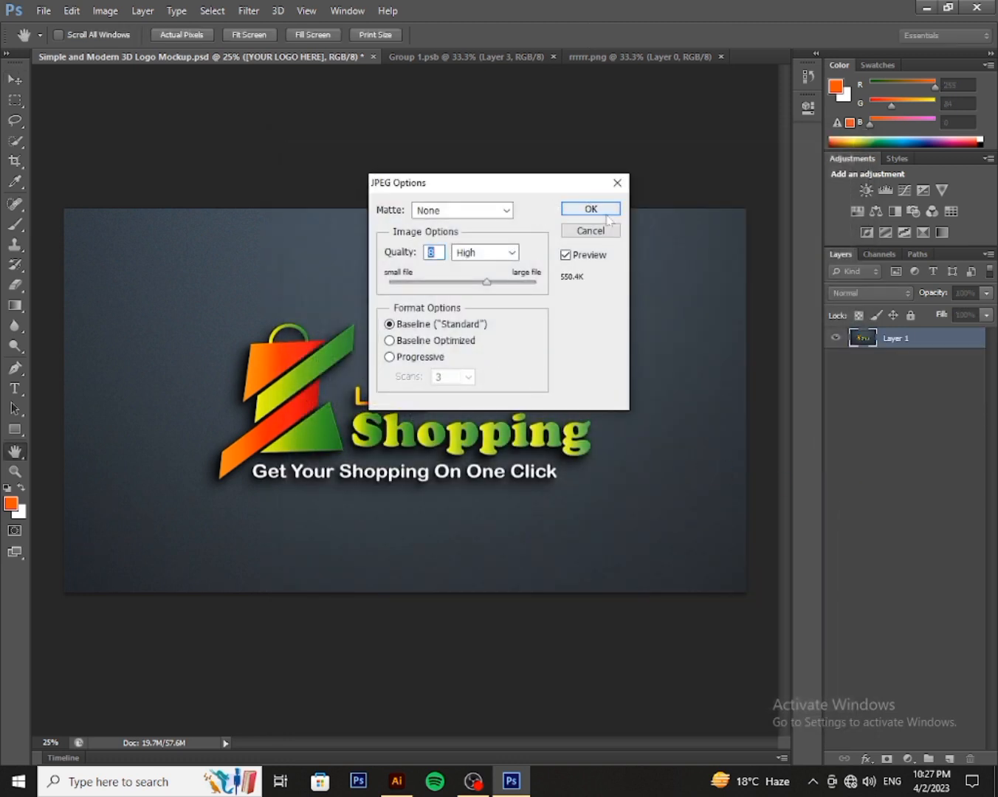
left_click(604, 210)
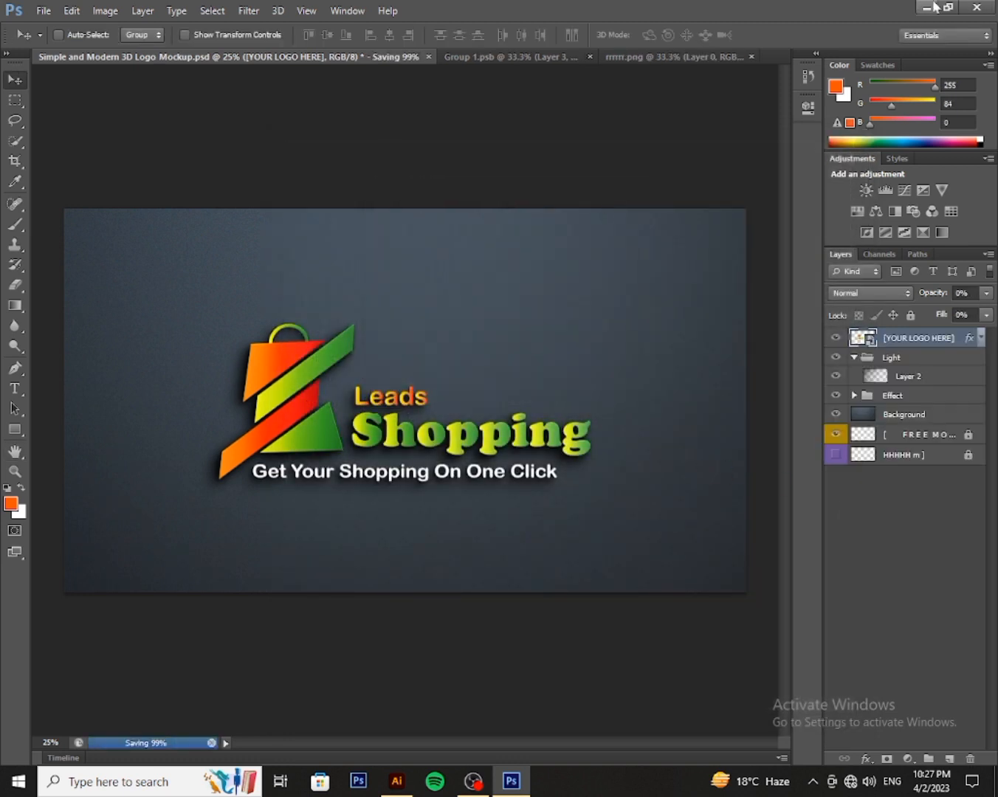
left_click(926, 8)
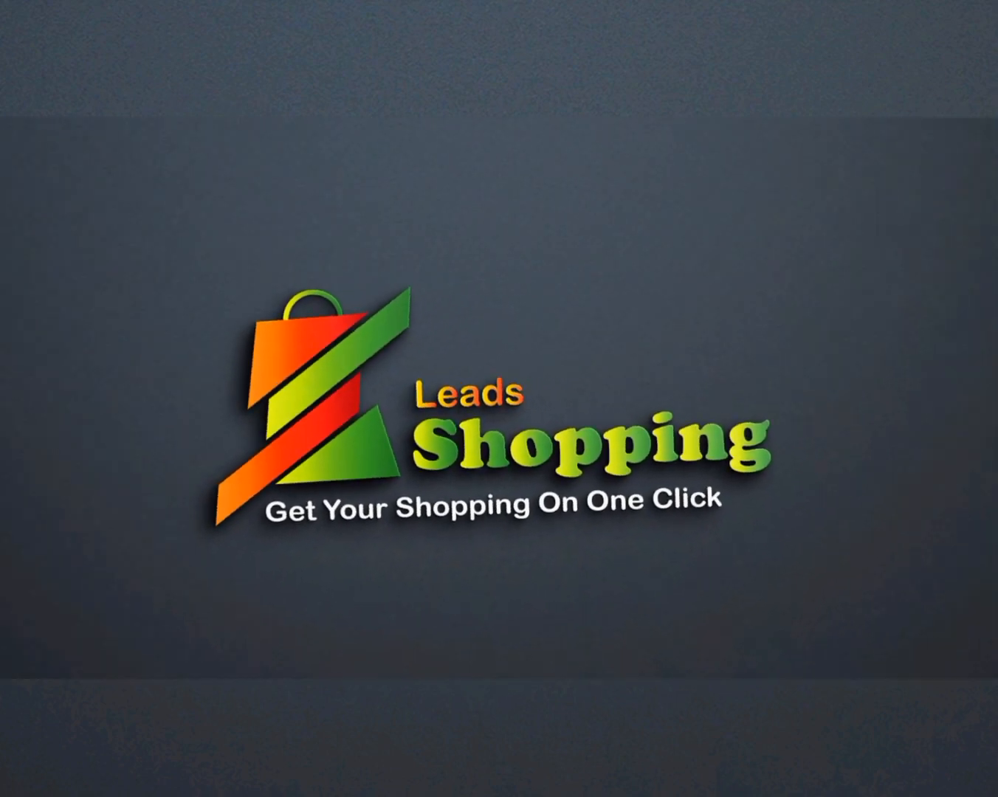